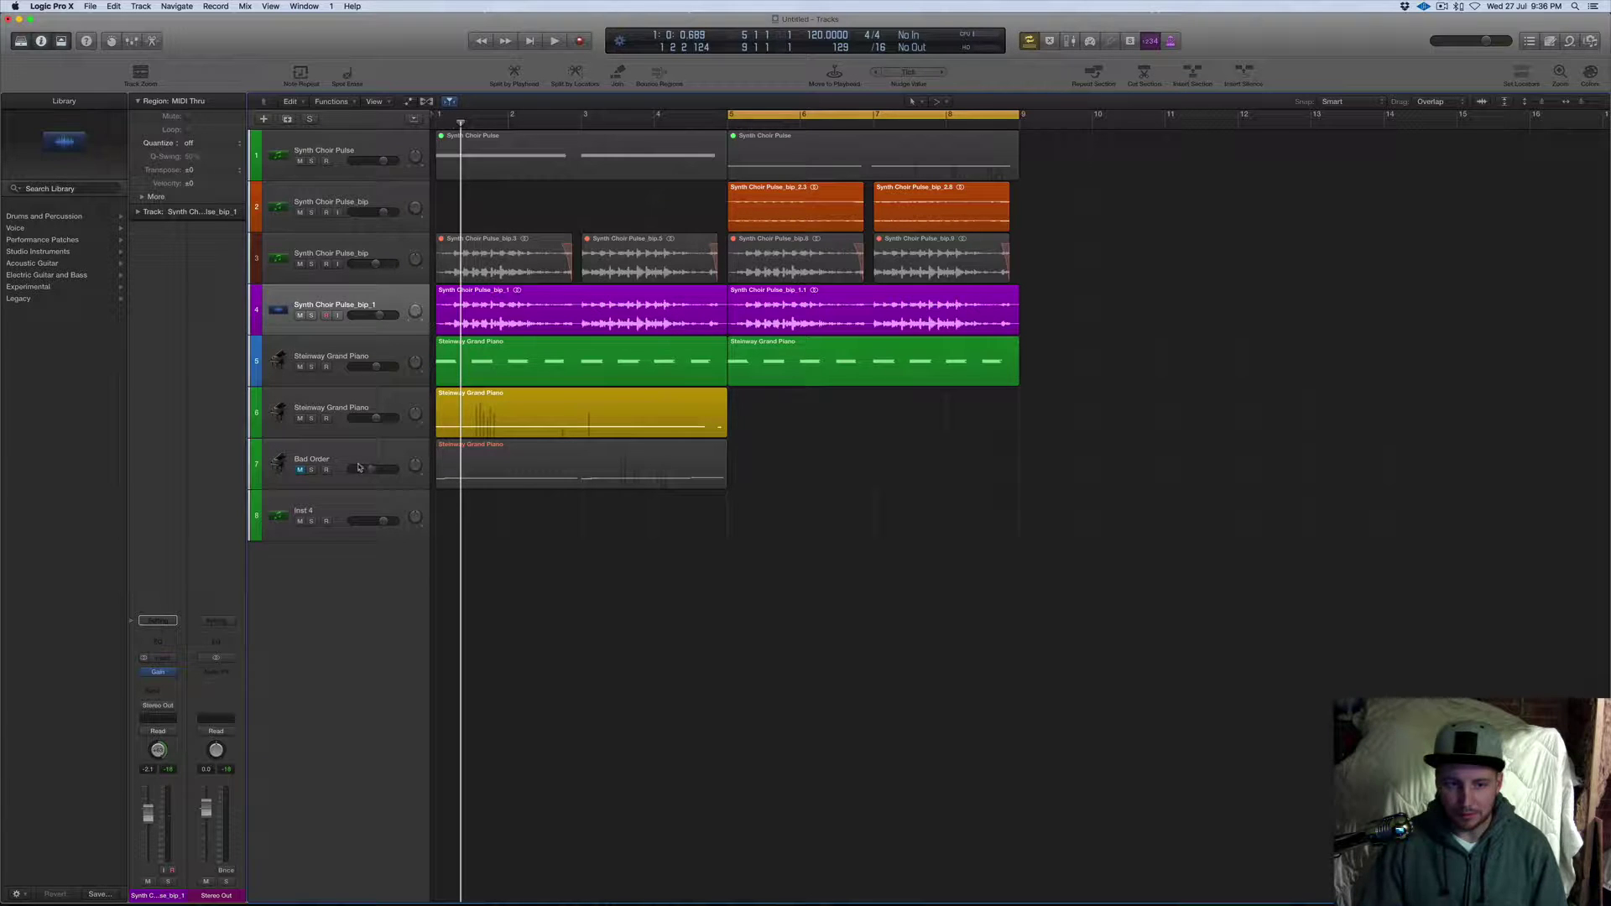
# Unmute the Bad Order track and rename the Inst 4 track as Maschine.
pyautogui.click(301, 471)
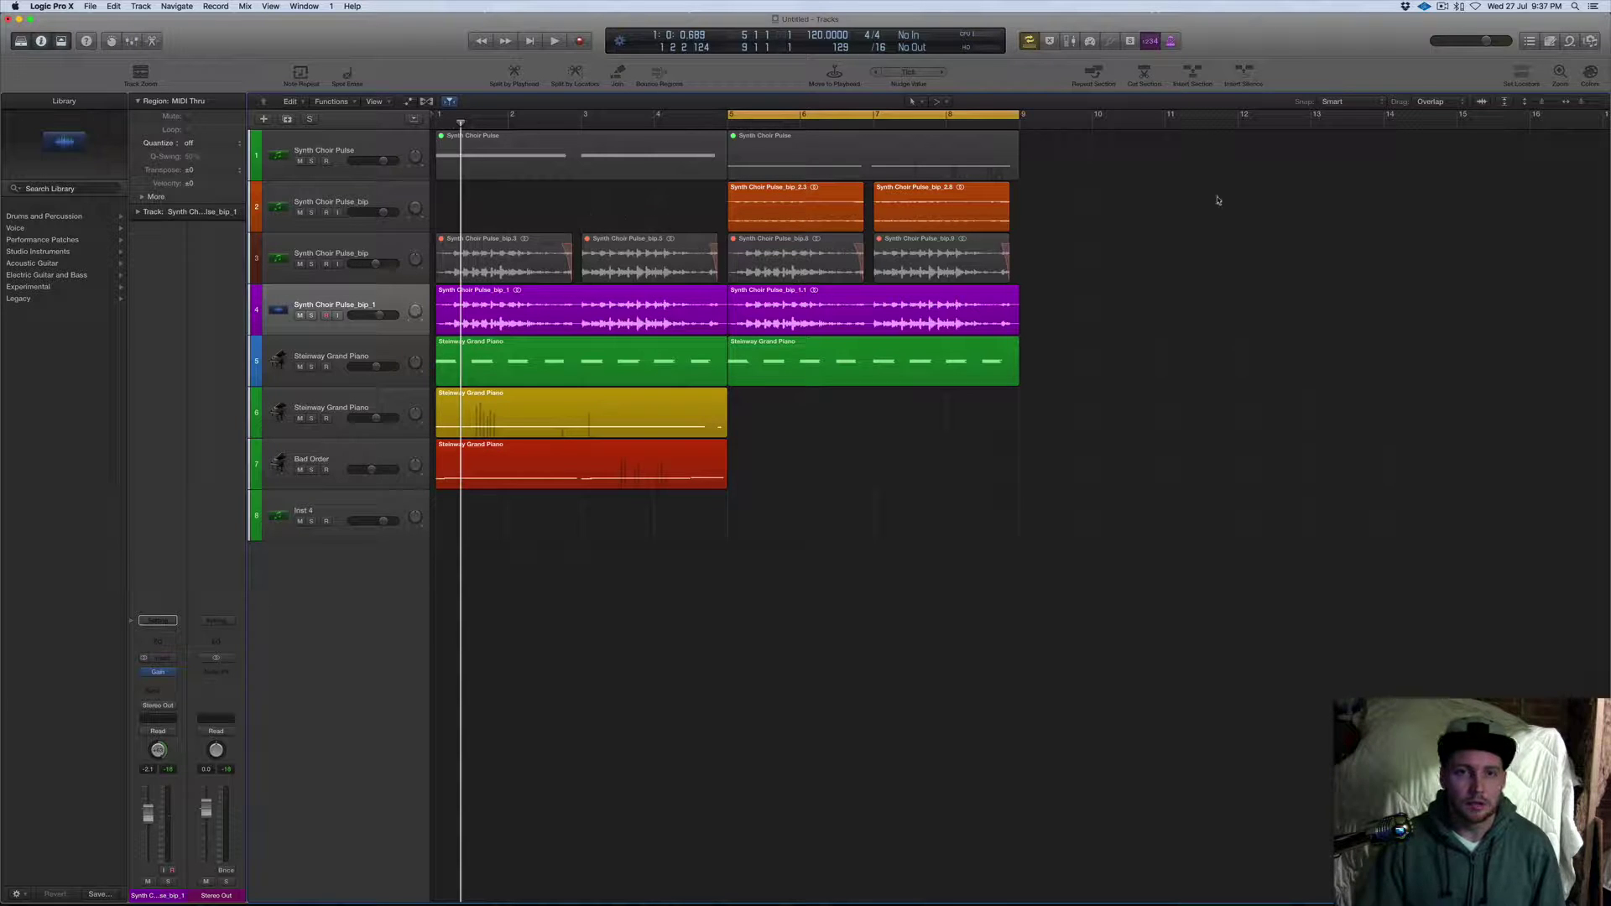
pyautogui.doubleClick(303, 511)
pyautogui.write('Masch')
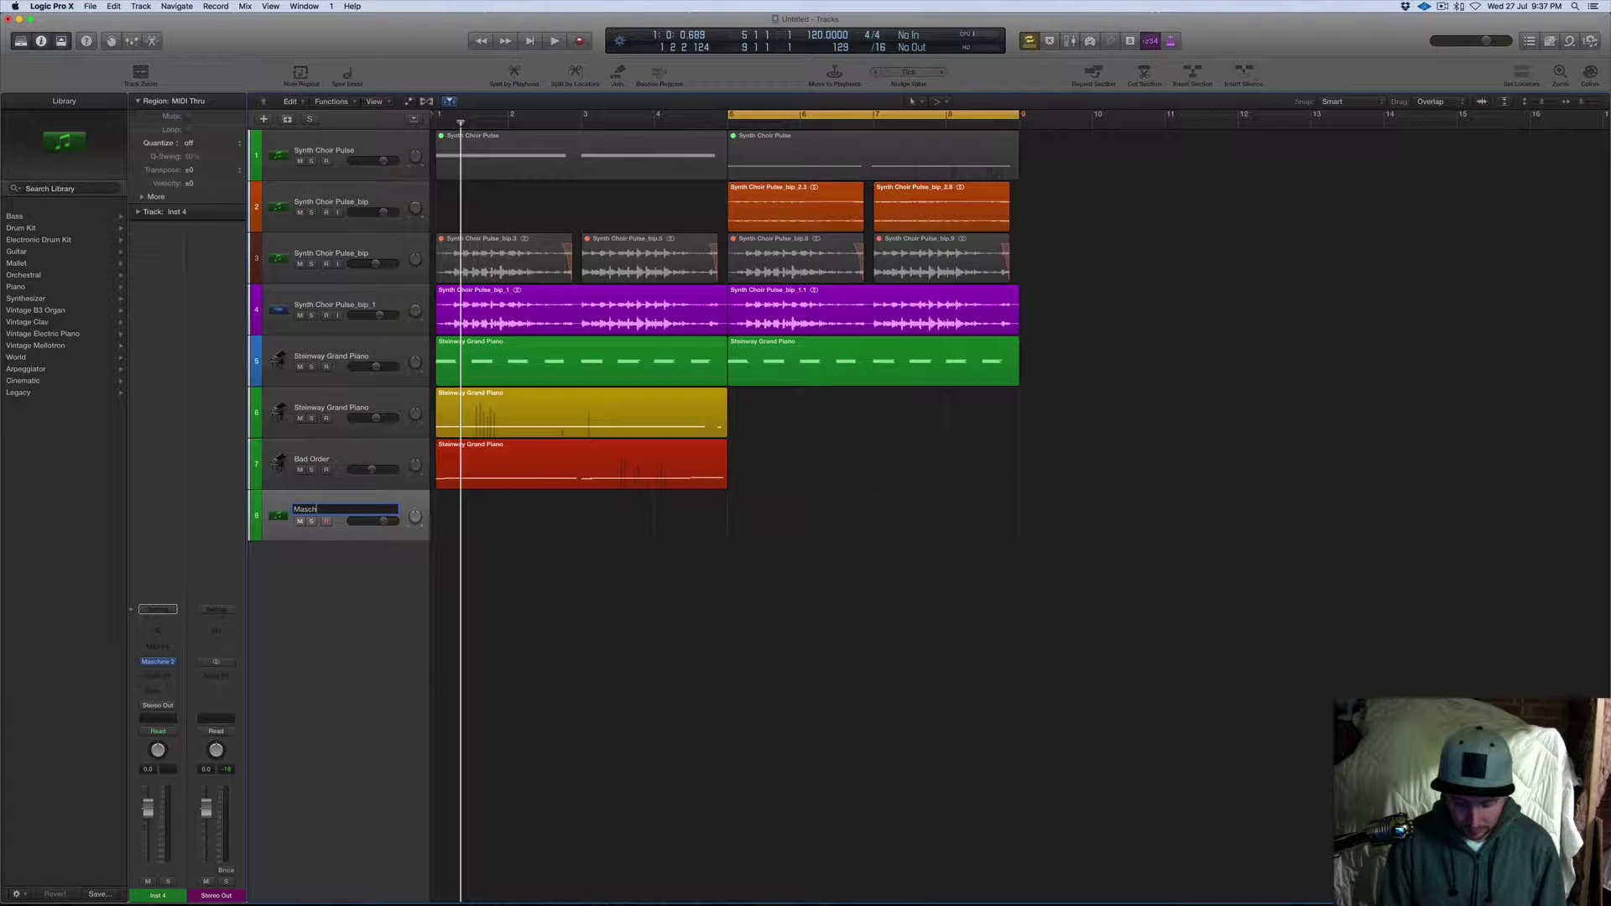
pyautogui.write('ine')
pyautogui.press('Return')
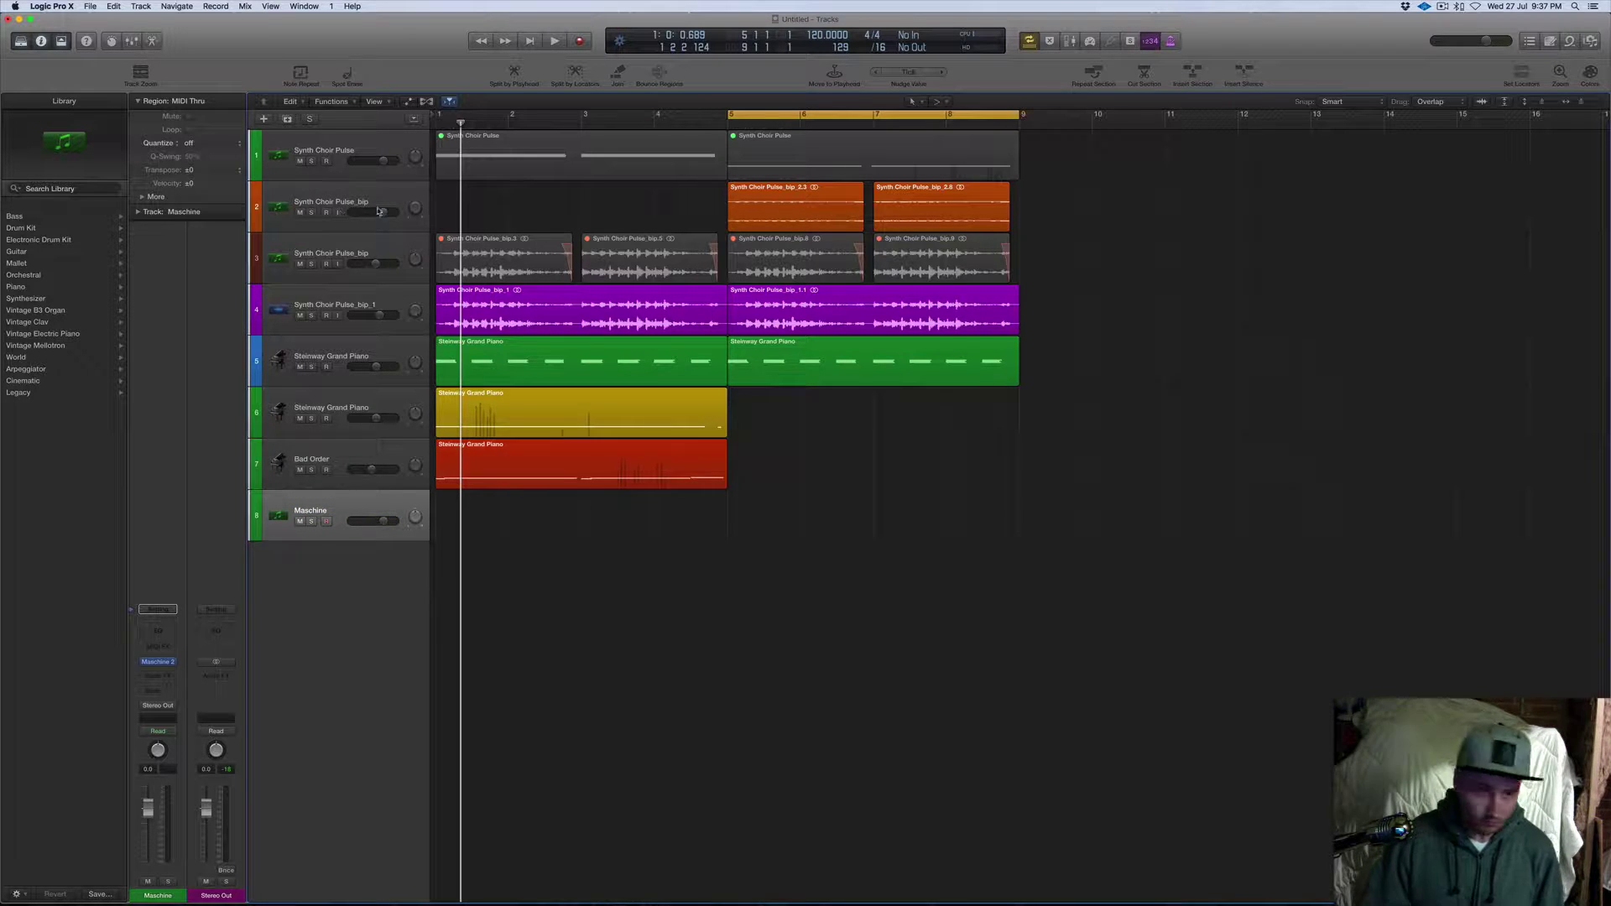
# Solo the first Synth Choir Pulse track, unmute its first region and play it back.
pyautogui.click(337, 151)
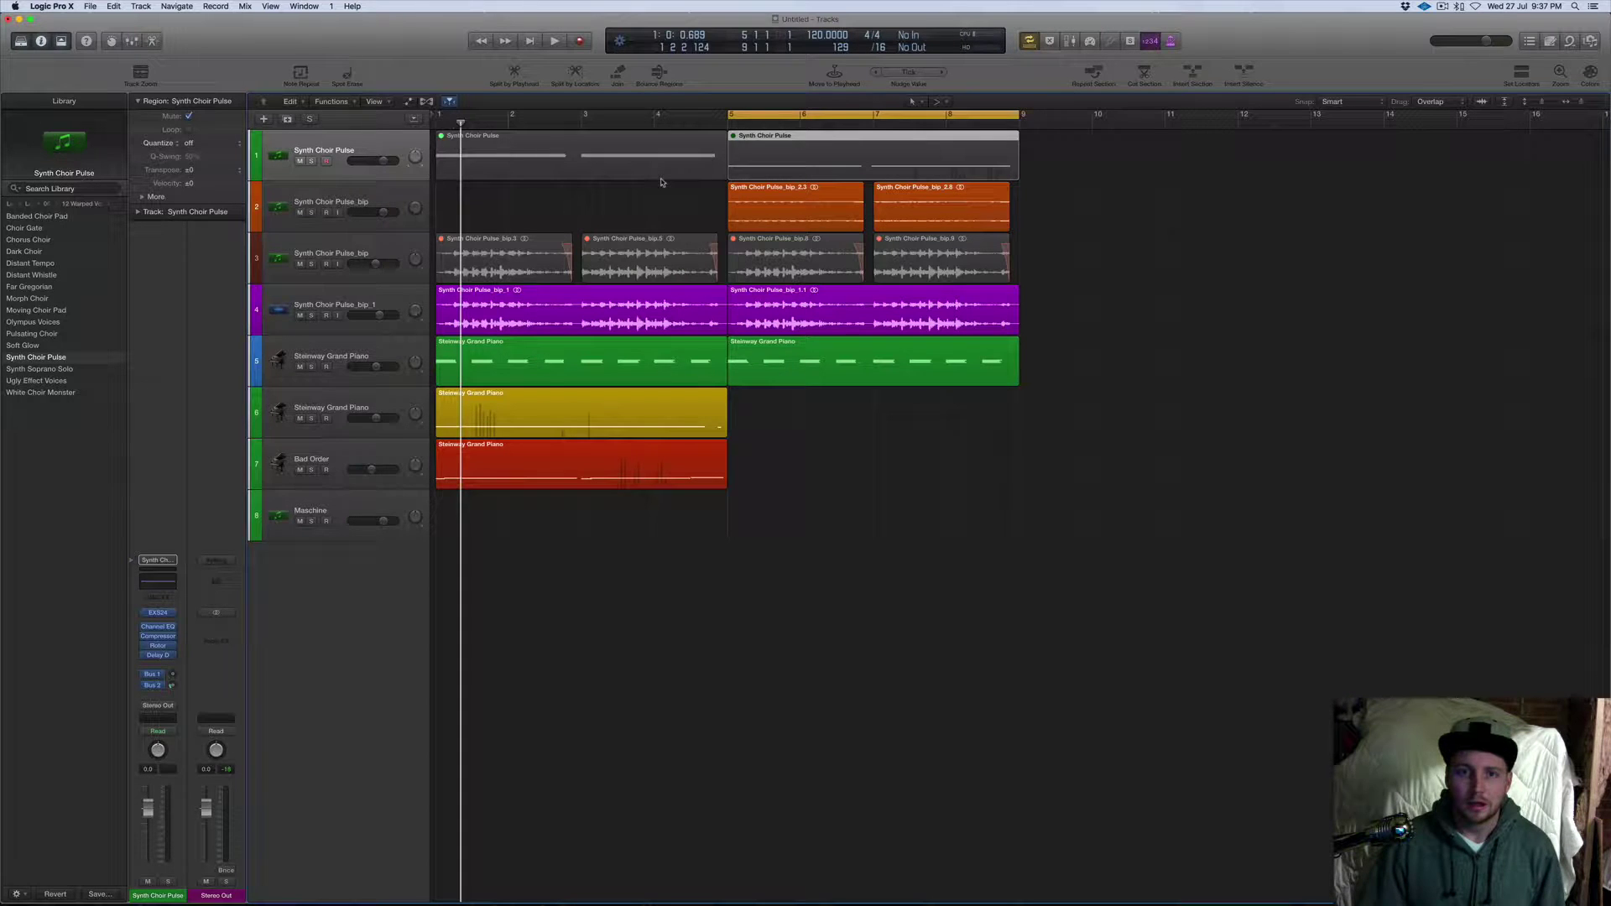
pyautogui.click(311, 162)
pyautogui.rightClick(560, 169)
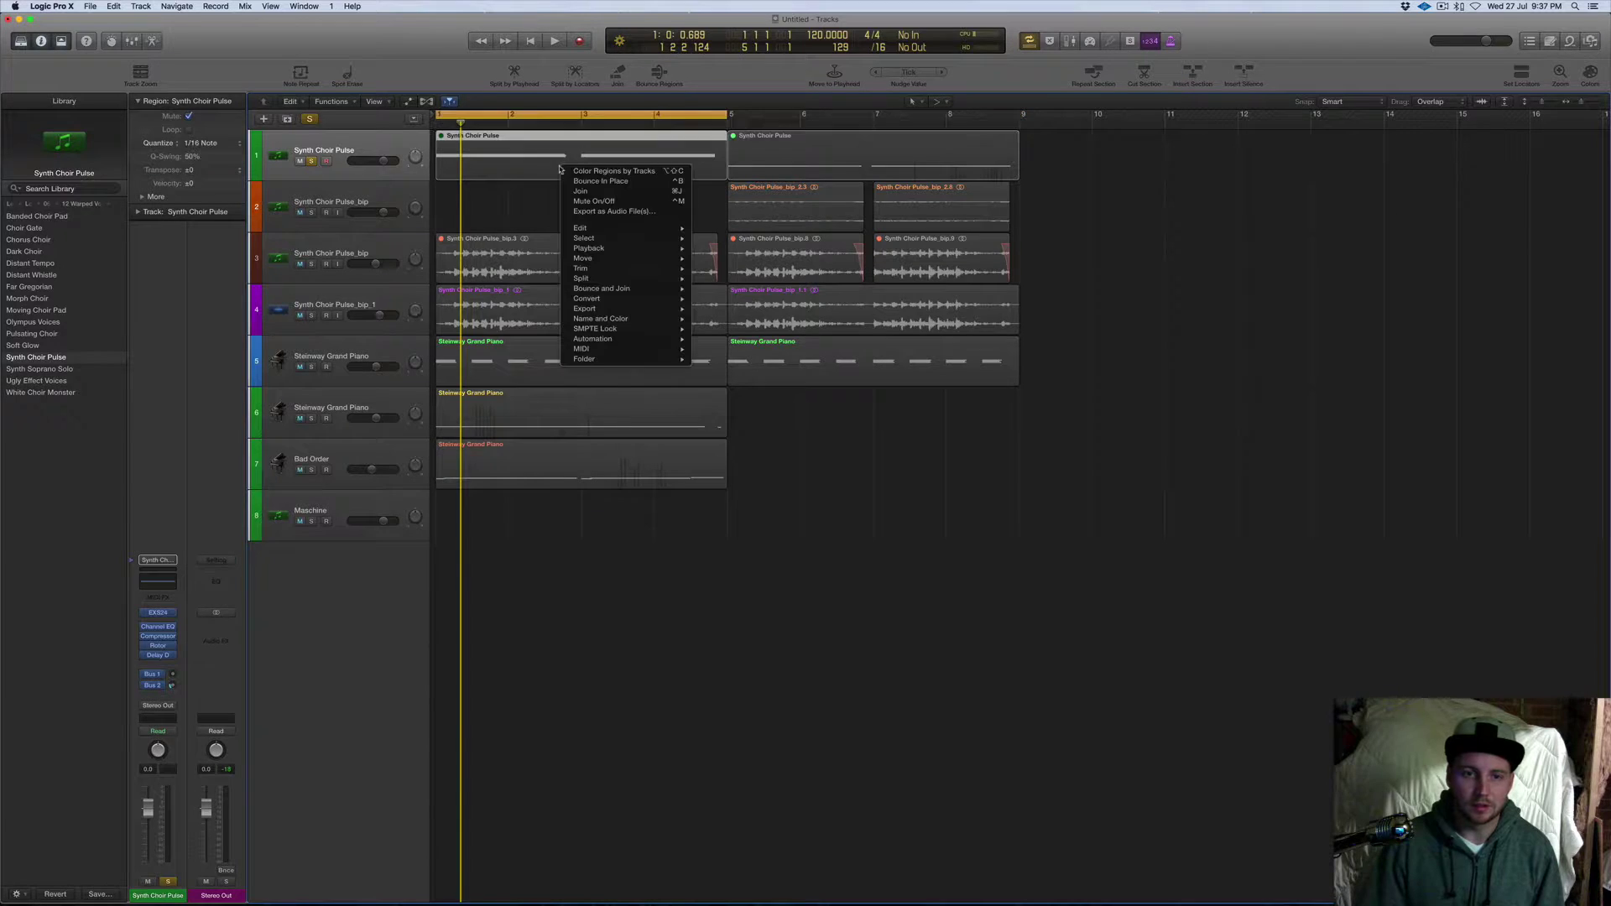
pyautogui.click(594, 201)
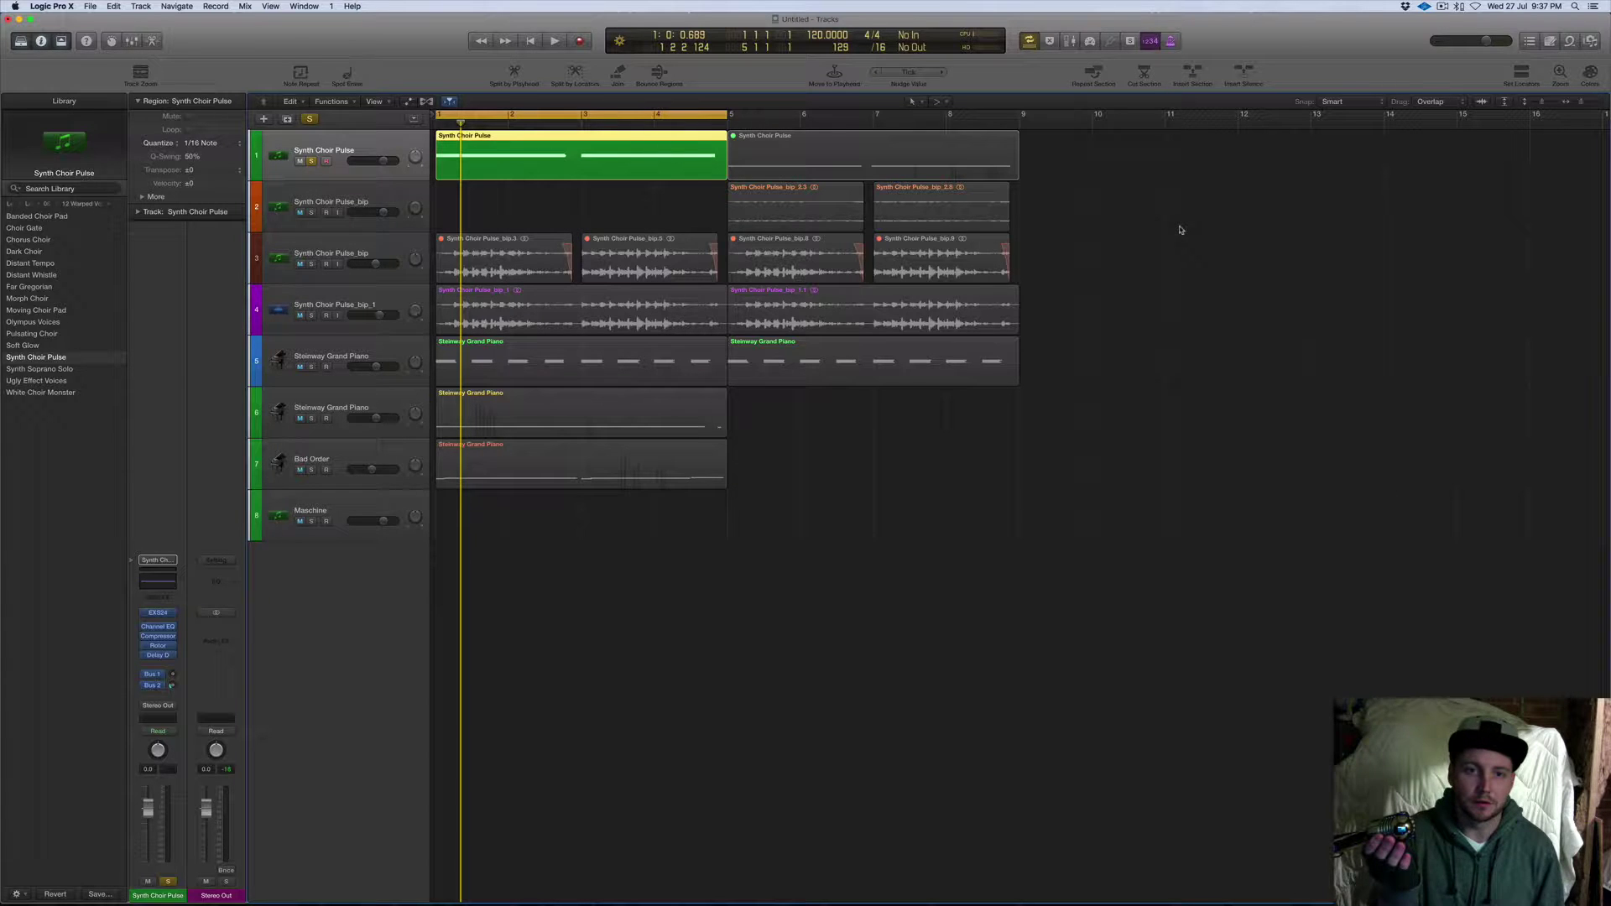
pyautogui.press('space')
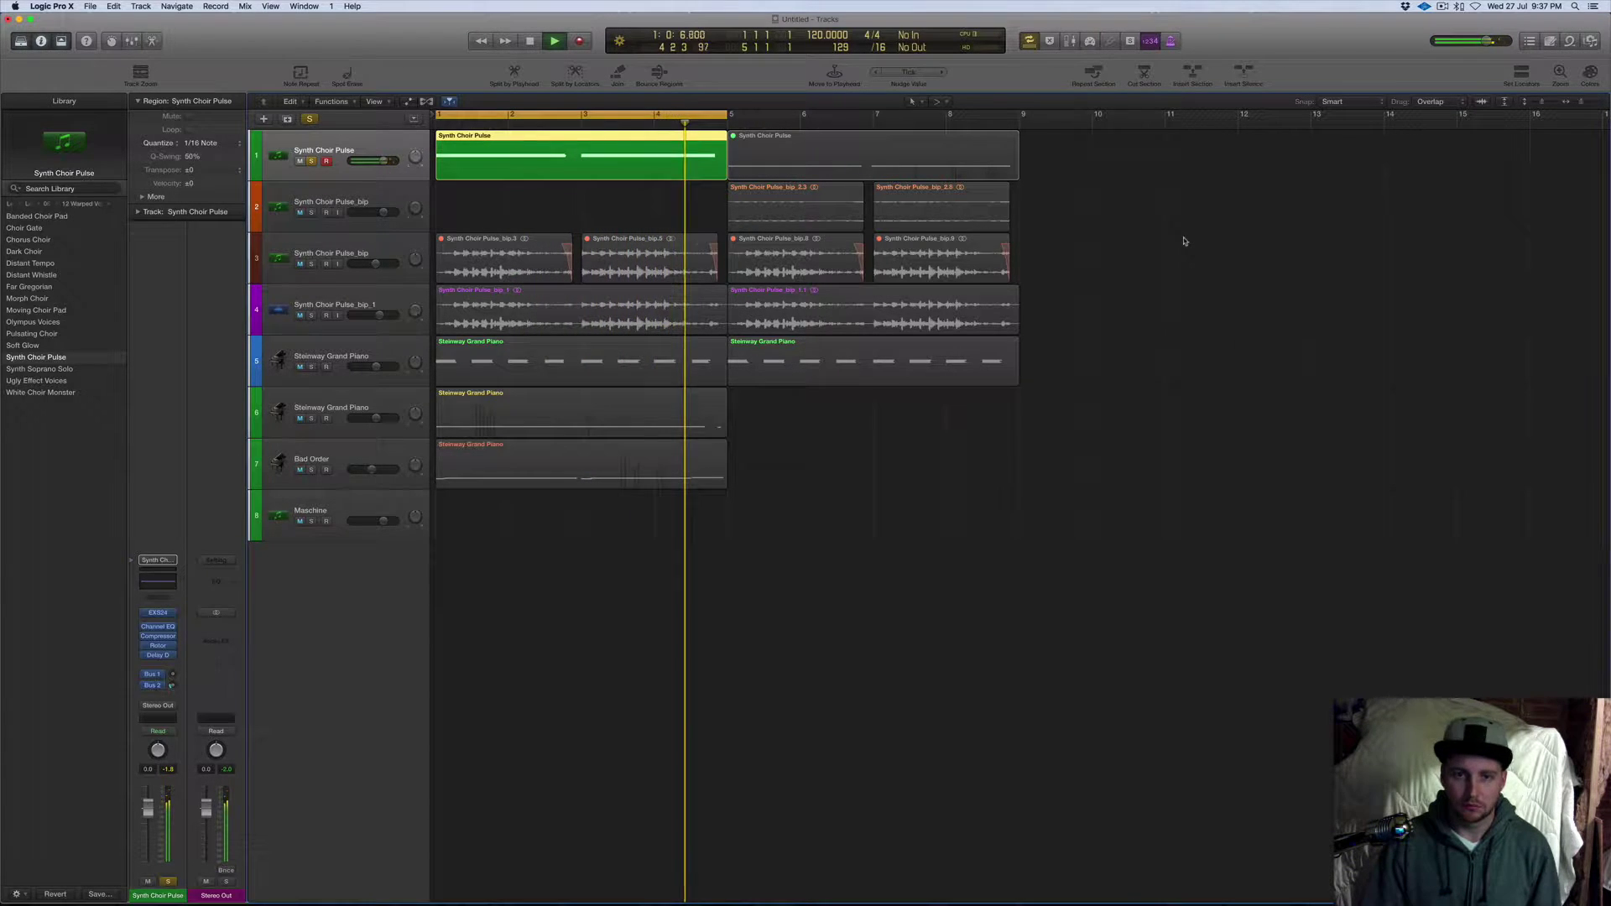
pyautogui.press('space')
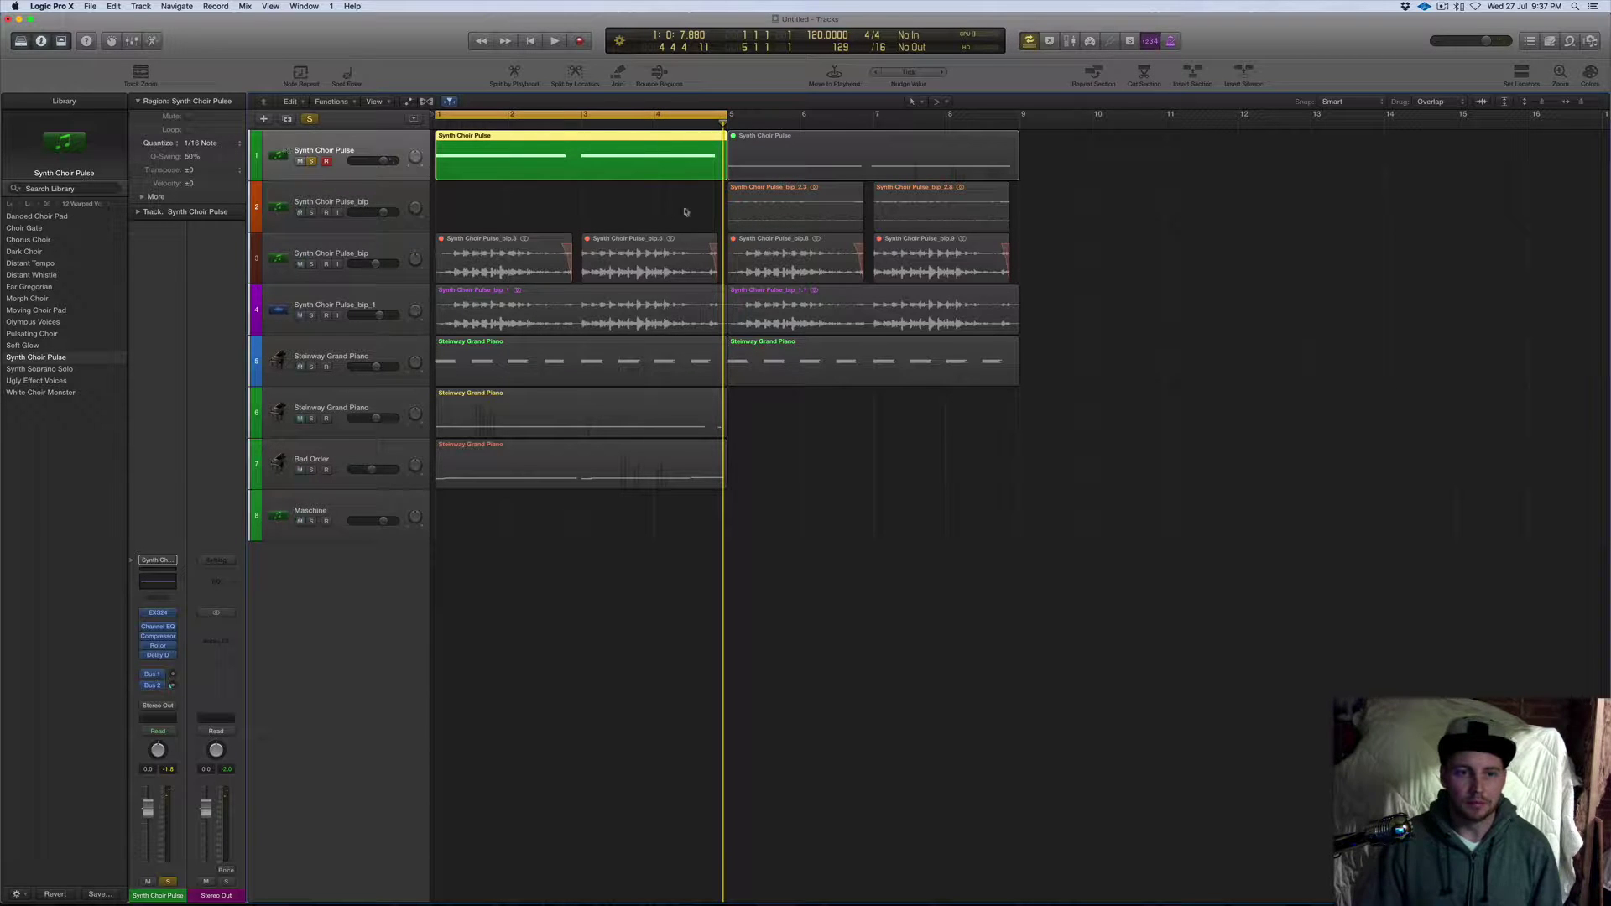
# Turn off solo on the first Synth Choir Pulse track and mute its first region again.
pyautogui.click(312, 161)
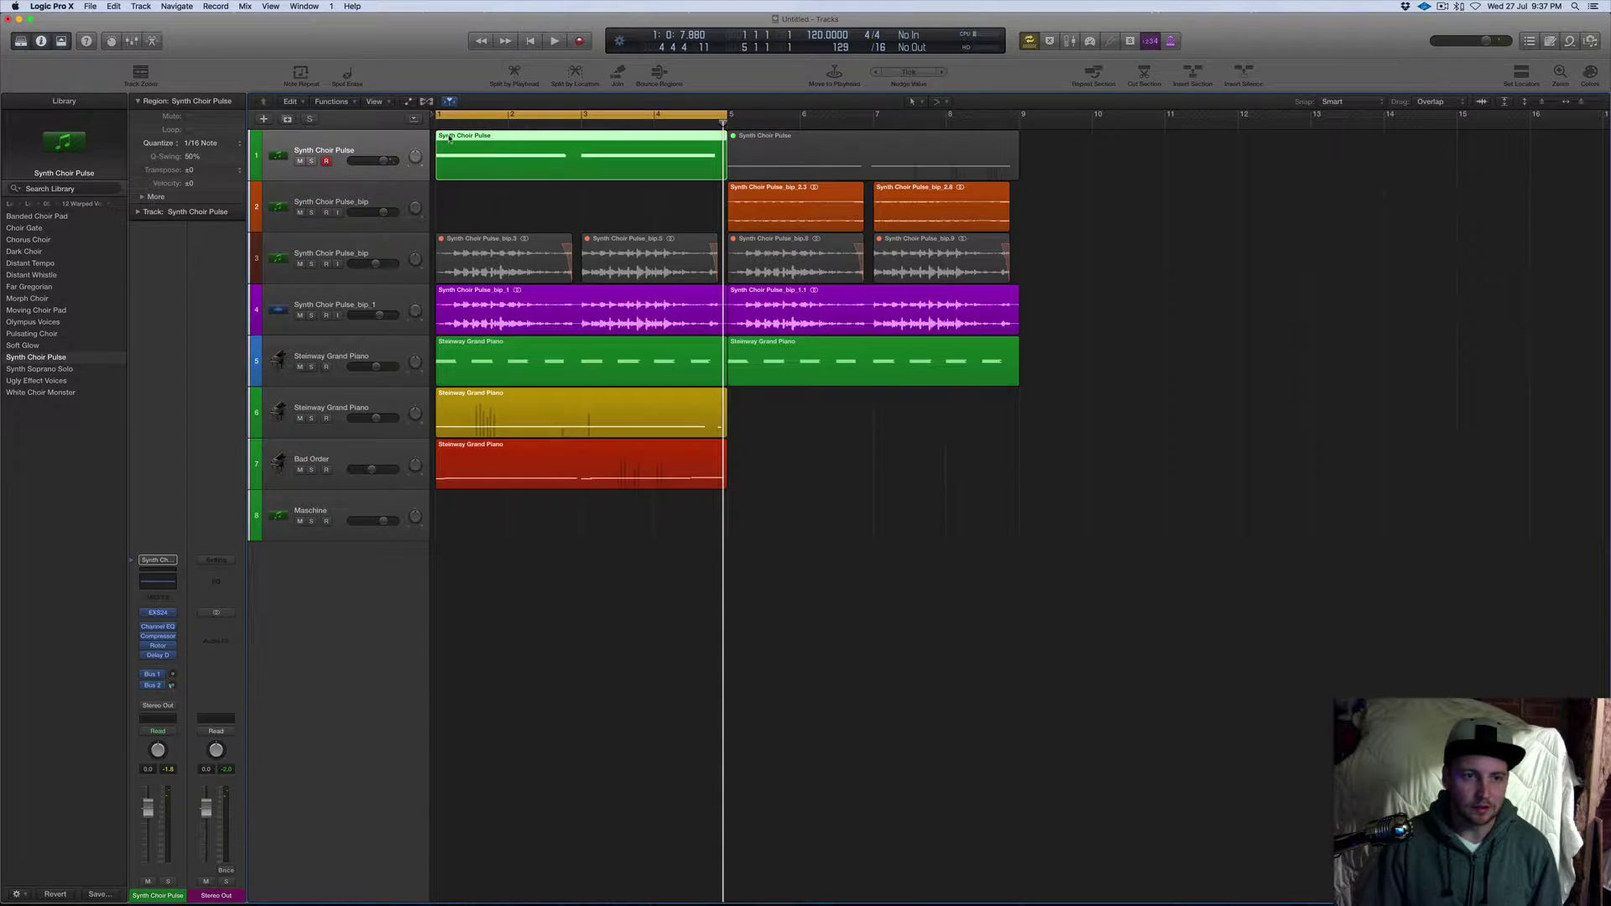
pyautogui.rightClick(472, 163)
pyautogui.click(503, 163)
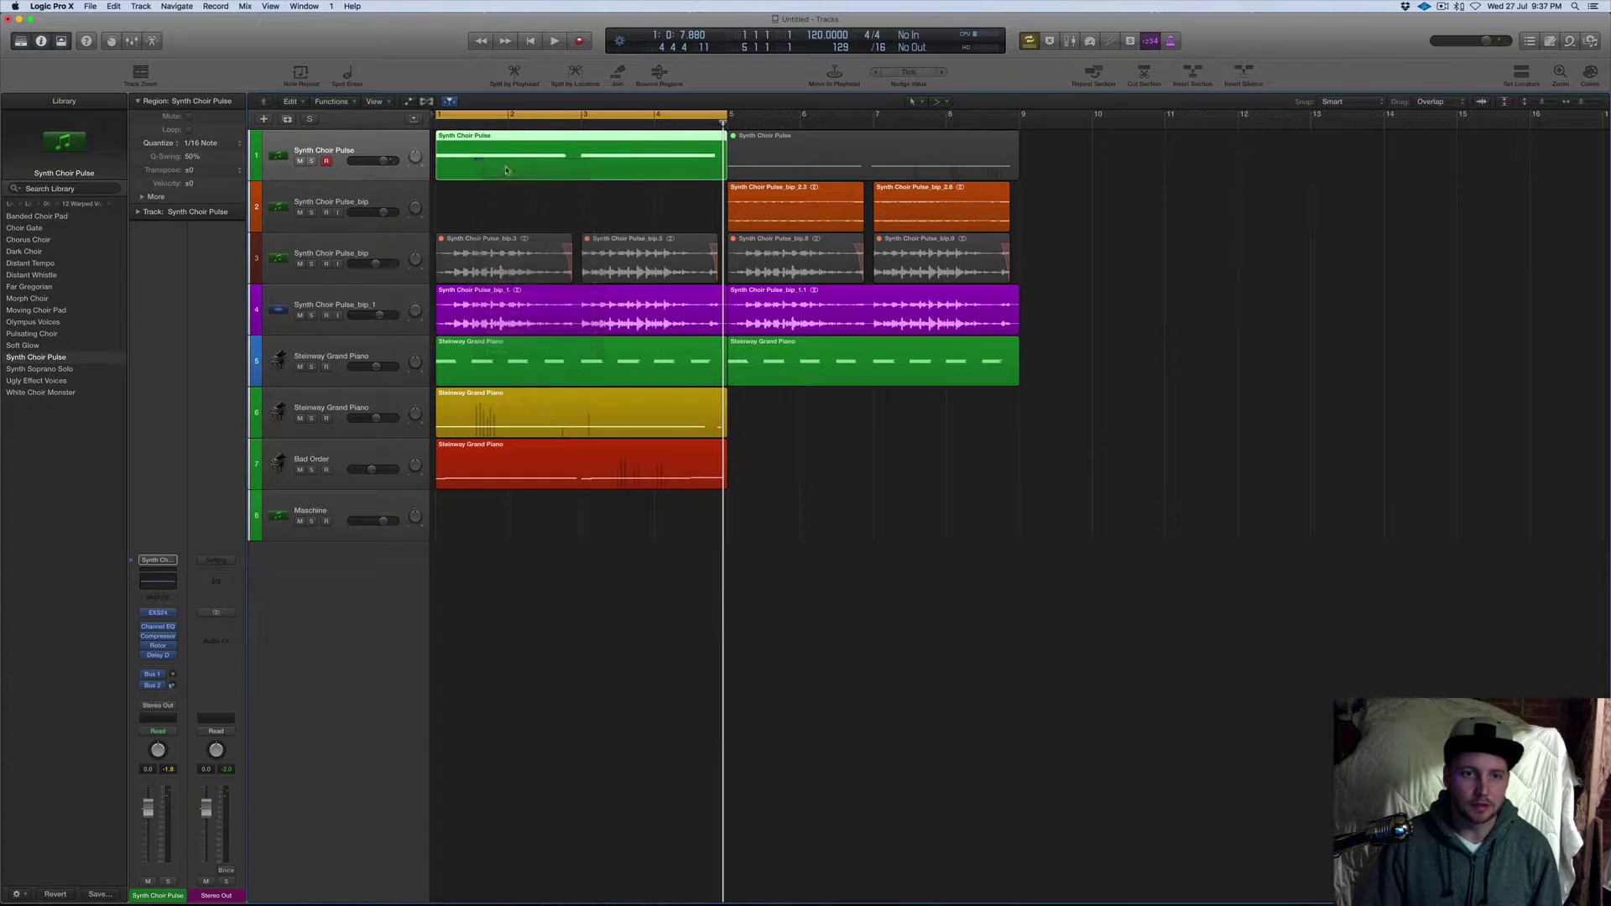
# Solo the Synth Choir Pulse_bip track on track 3 and unmute the selection of all regions.
pyautogui.click(310, 264)
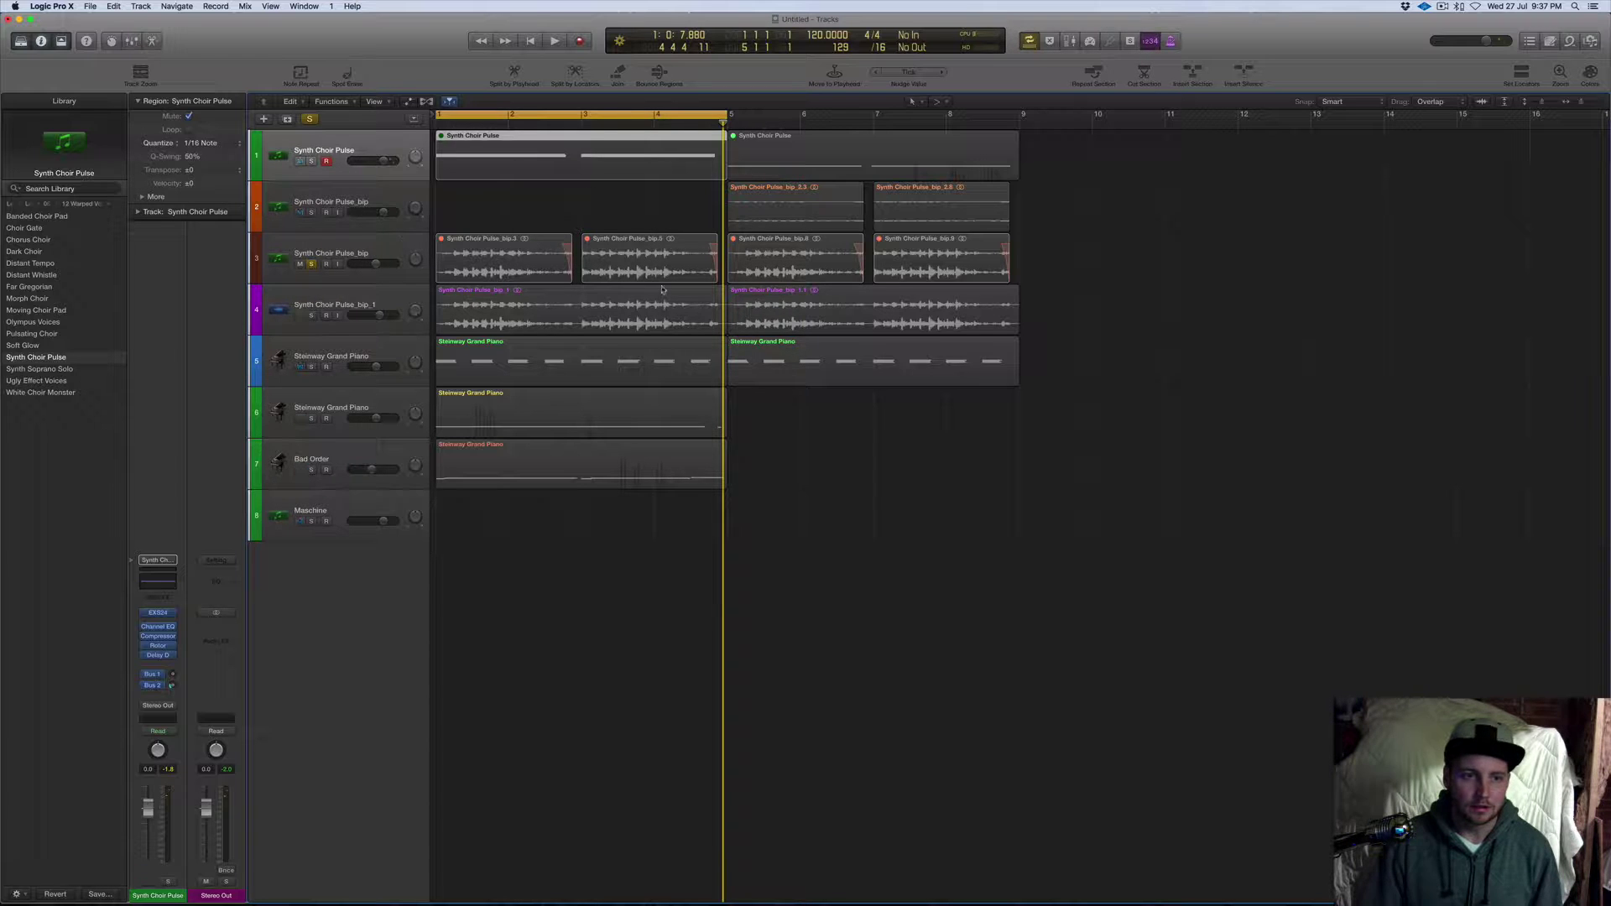
pyautogui.press('super+a')
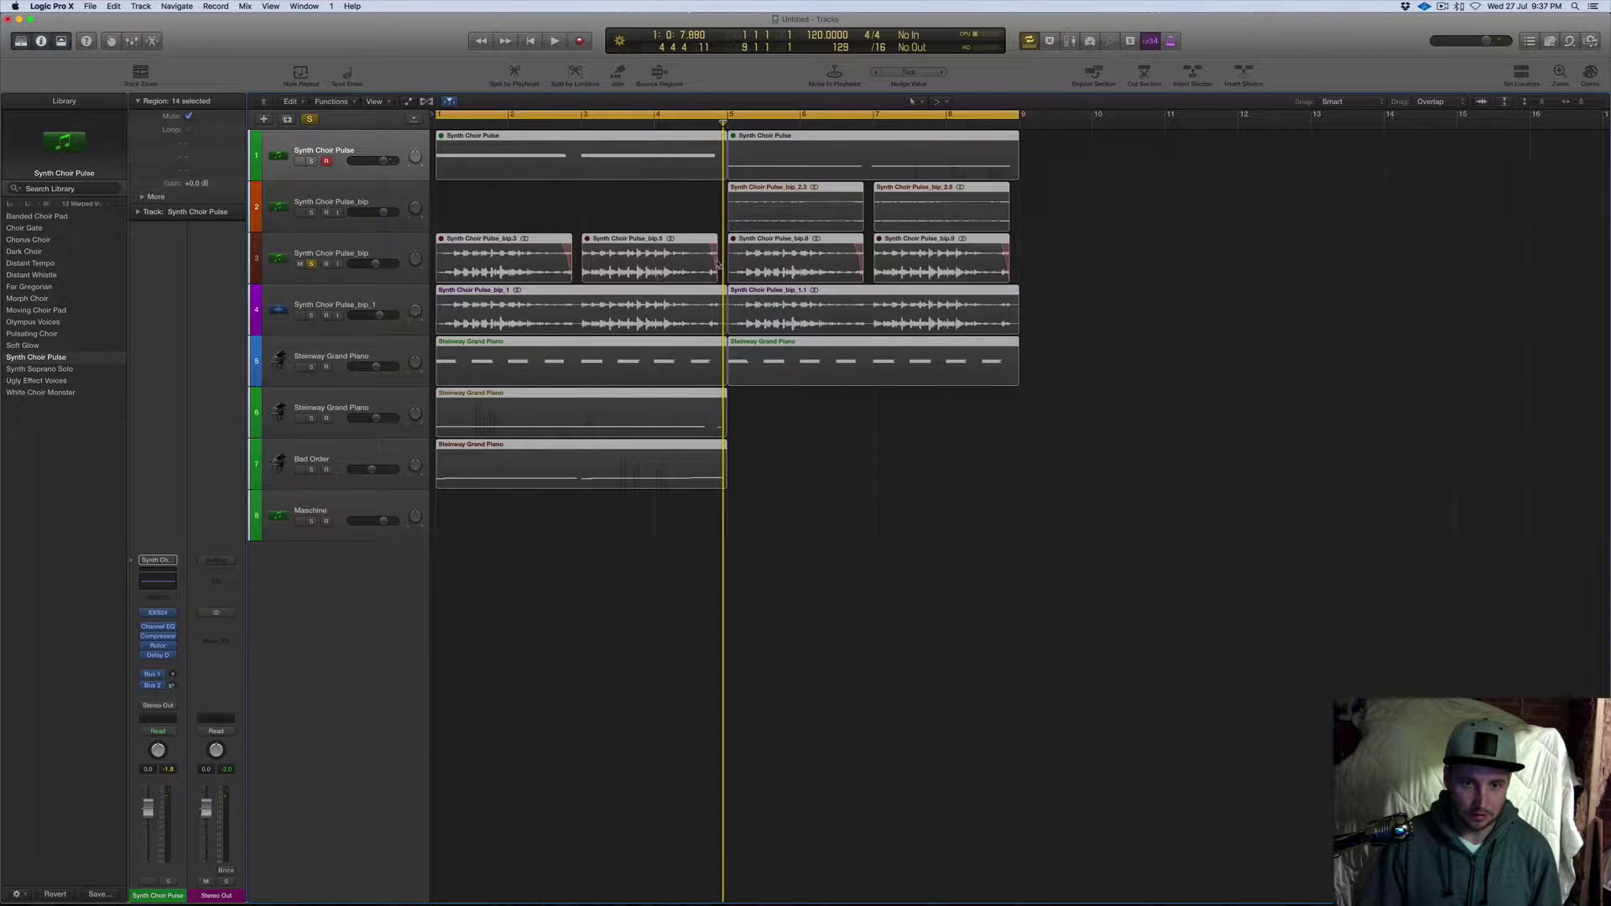
pyautogui.rightClick(699, 265)
pyautogui.click(650, 272)
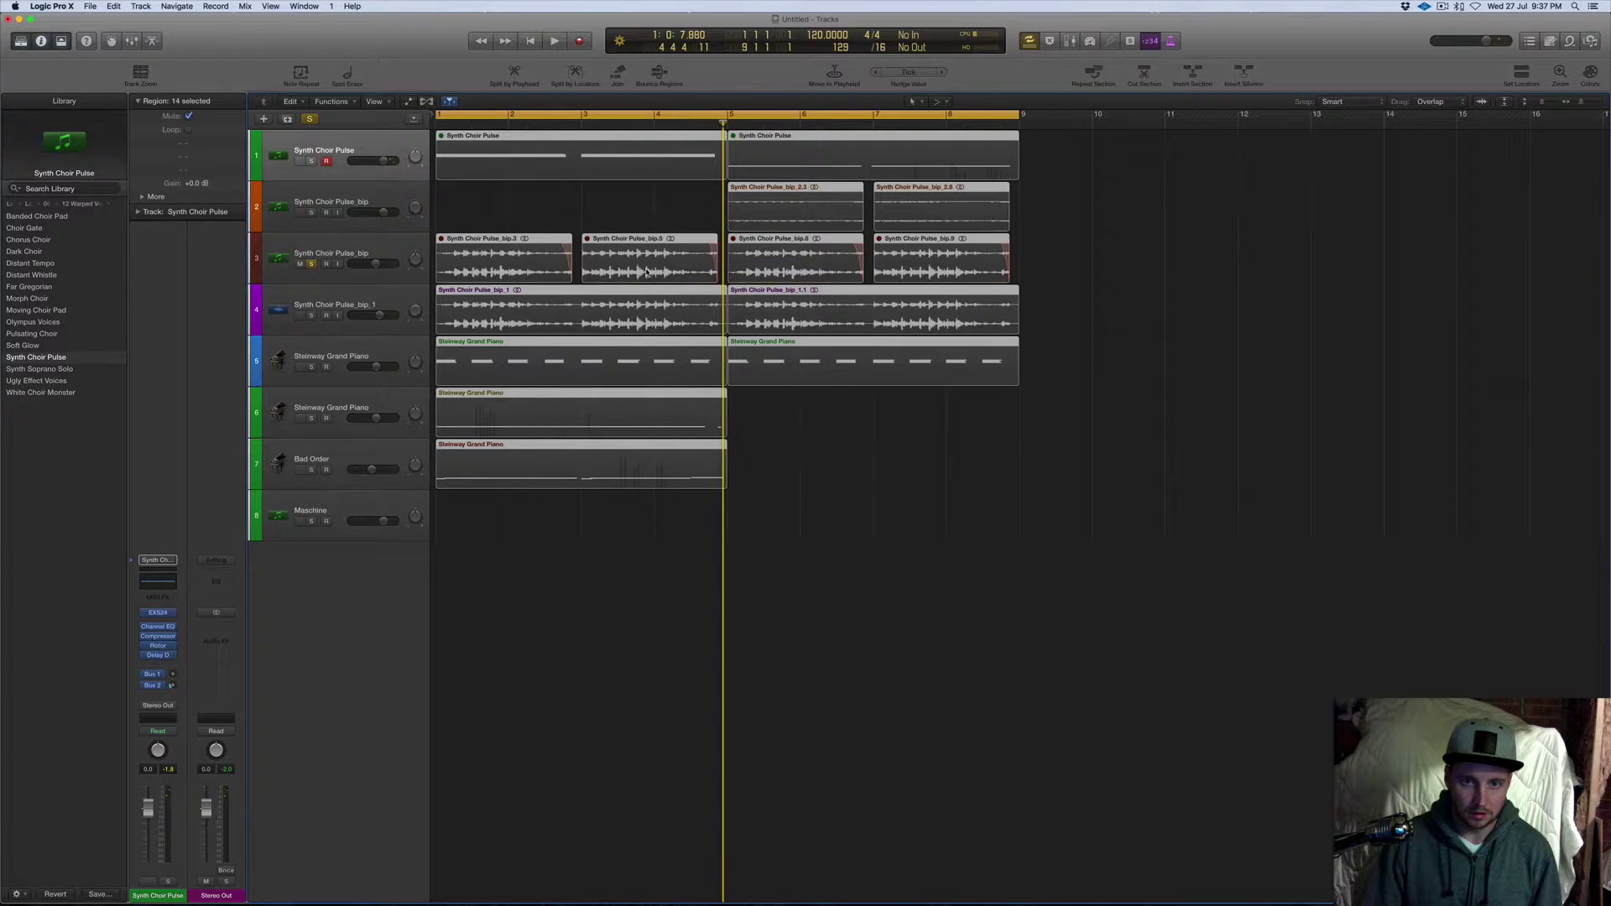
# Mute both regions on the first Synth Choir Pulse track.
pyautogui.click(1104, 187)
pyautogui.moveTo(1073, 157); pyautogui.dragTo(485, 145)
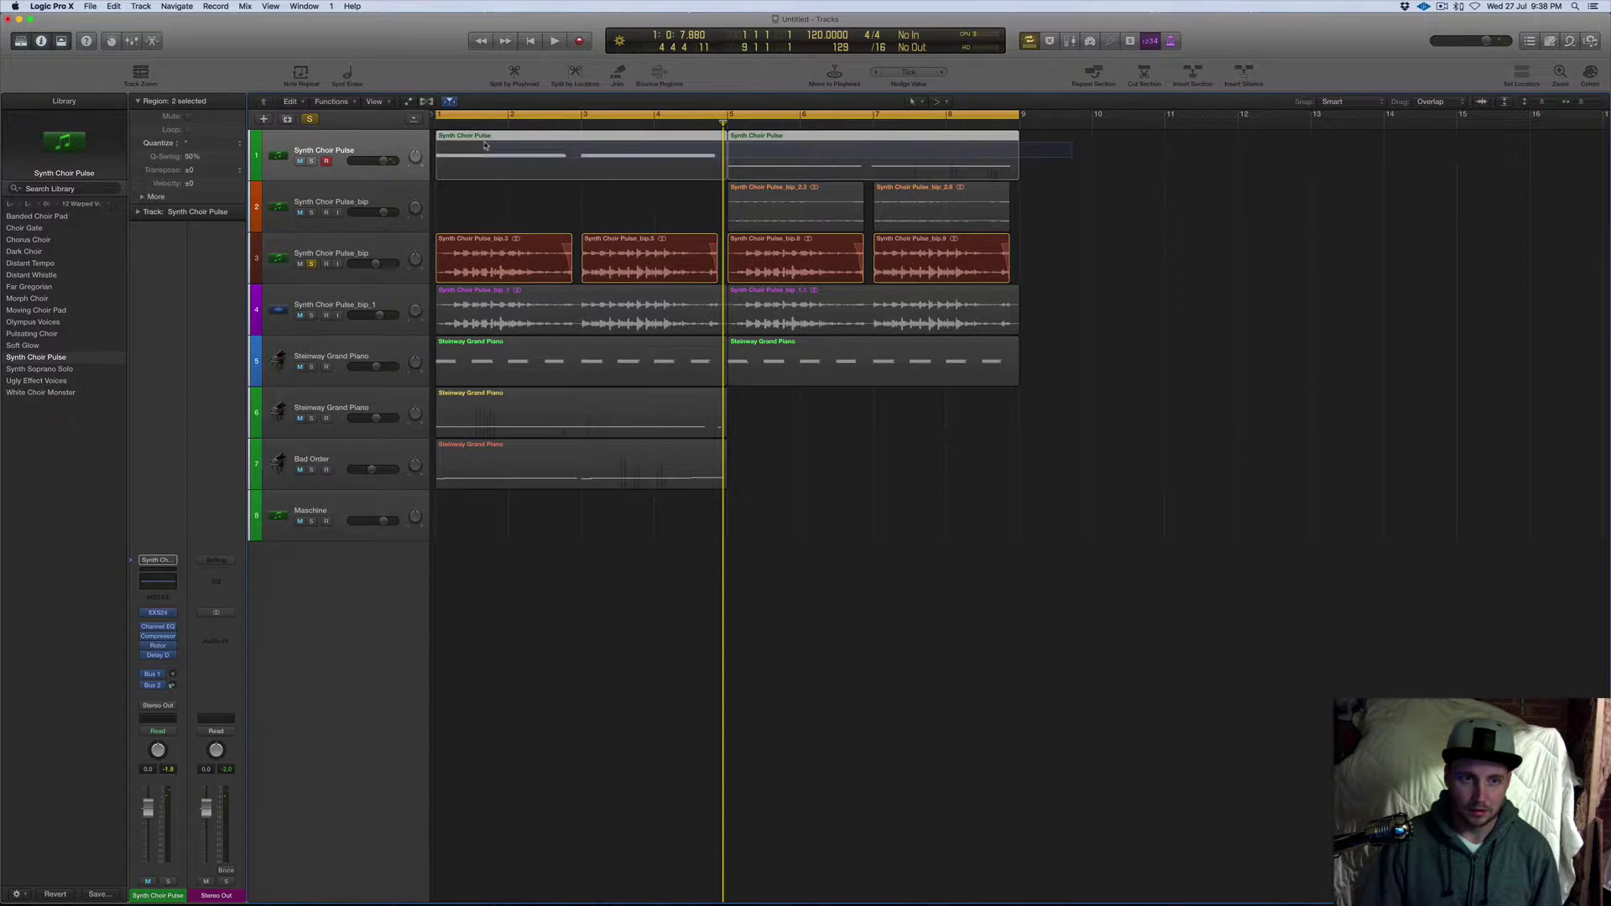
pyautogui.rightClick(506, 149)
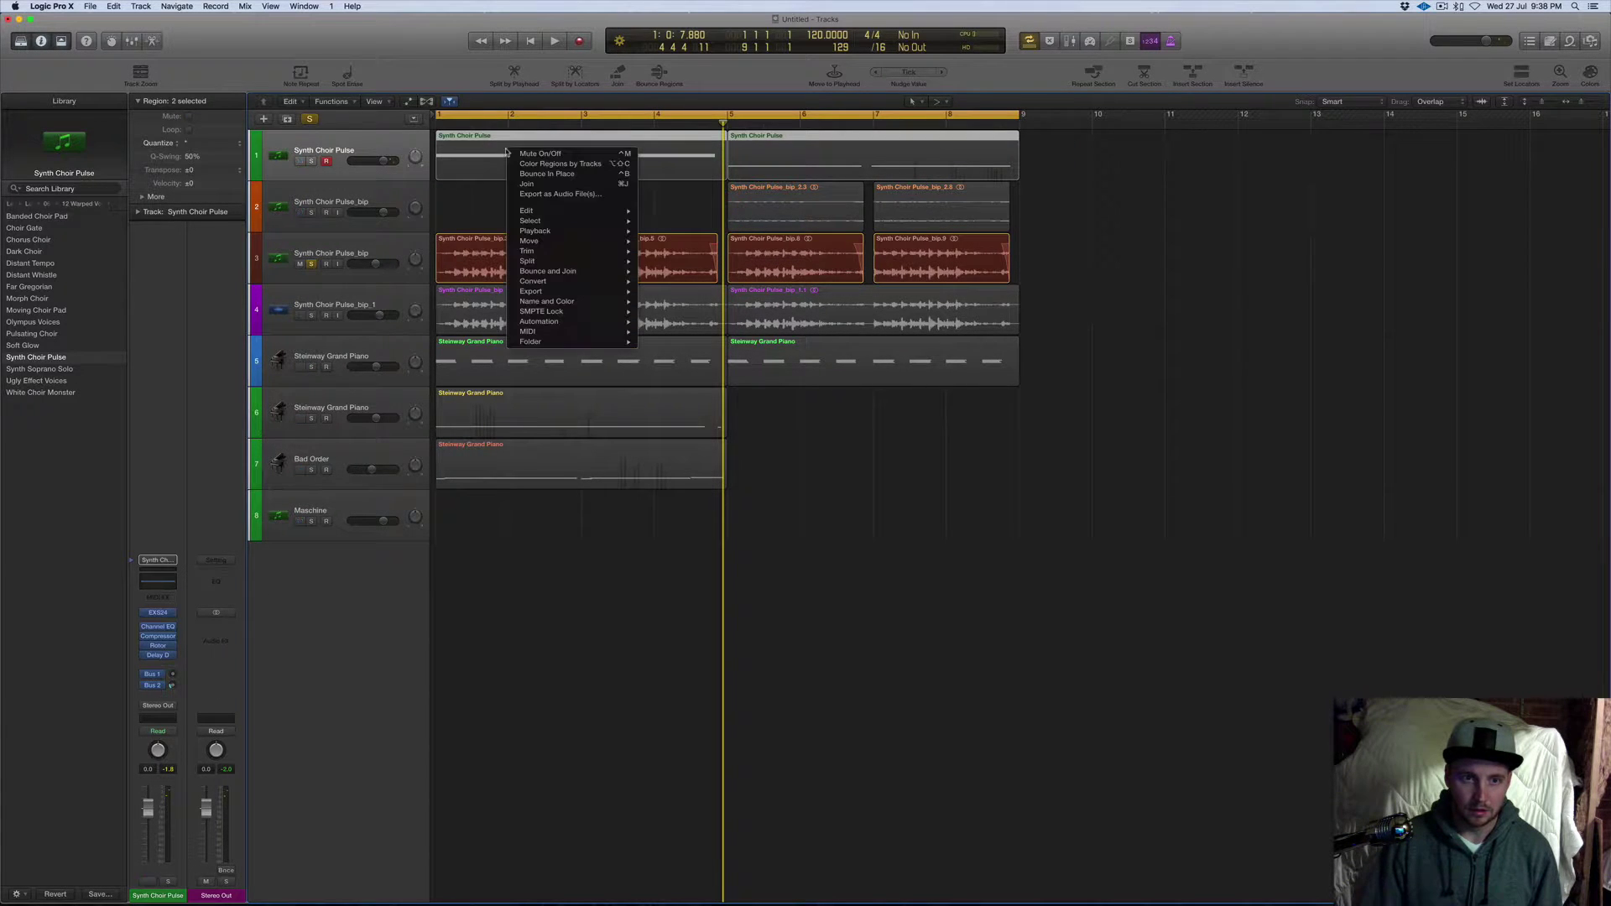
pyautogui.click(559, 156)
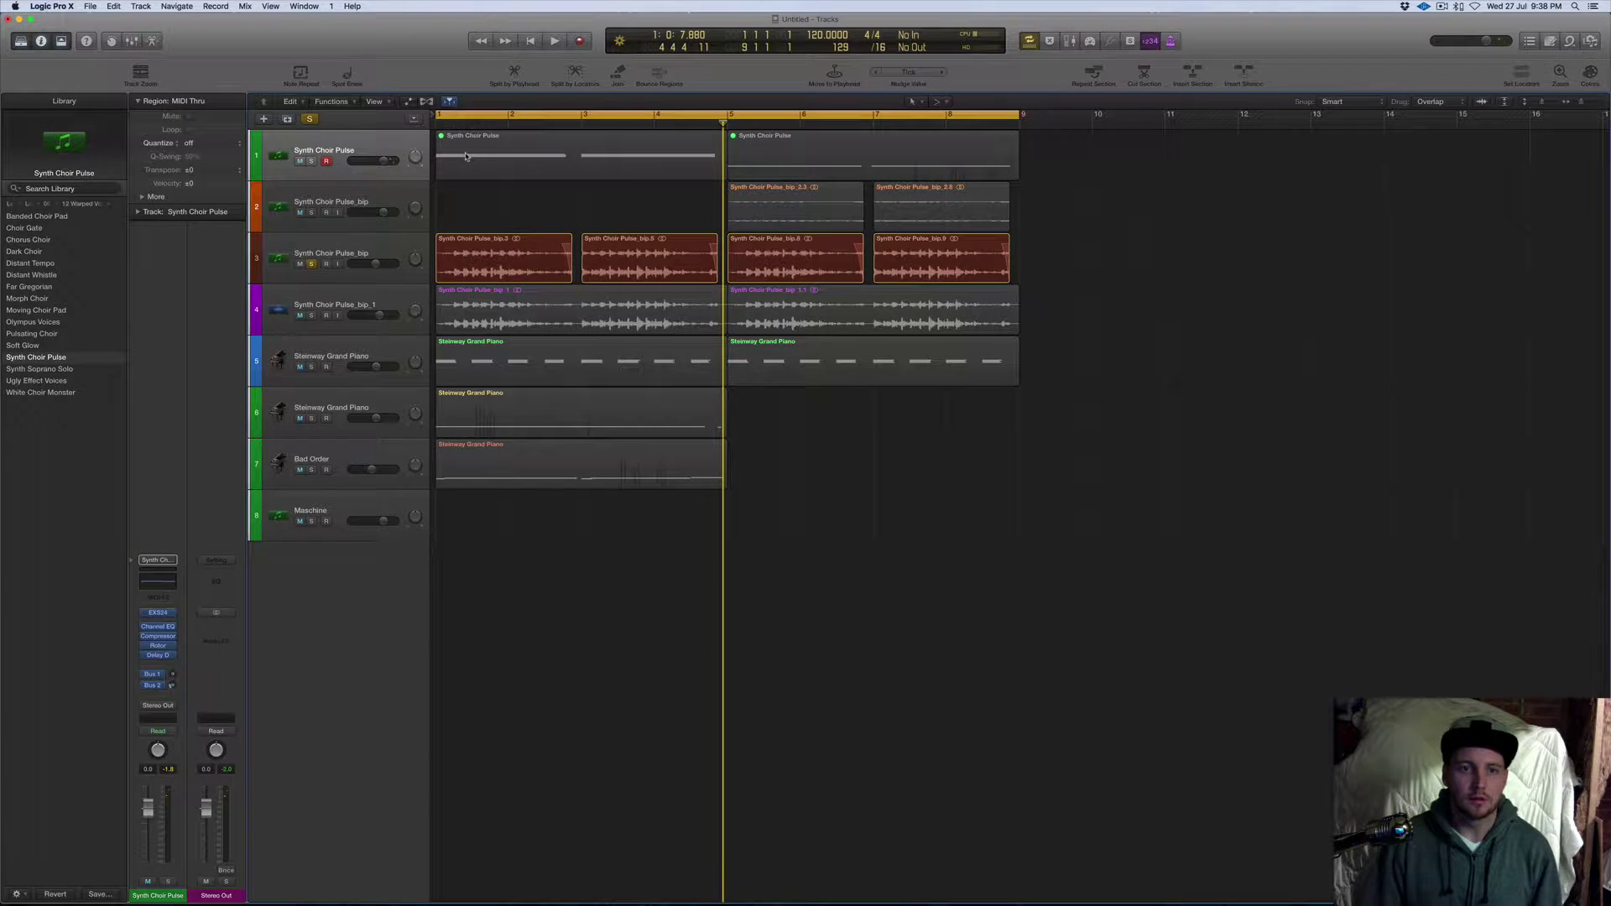
# Play the soloed Synth Choir Pulse_bip track from the start and inspect the end of its first region up close.
pyautogui.press('Return')
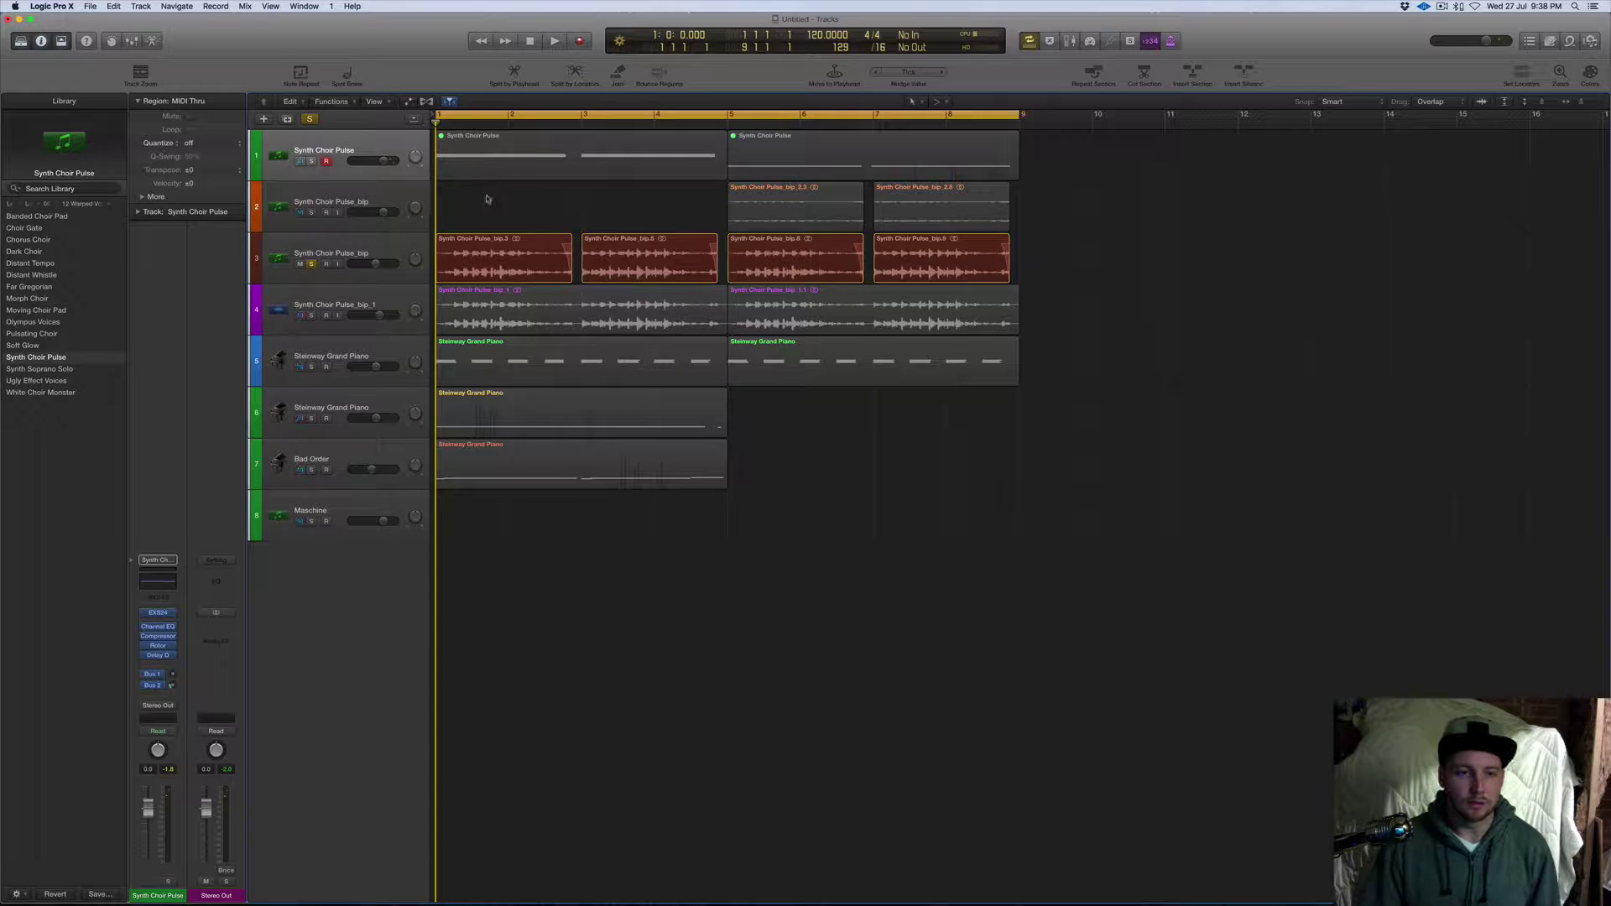
pyautogui.press('space')
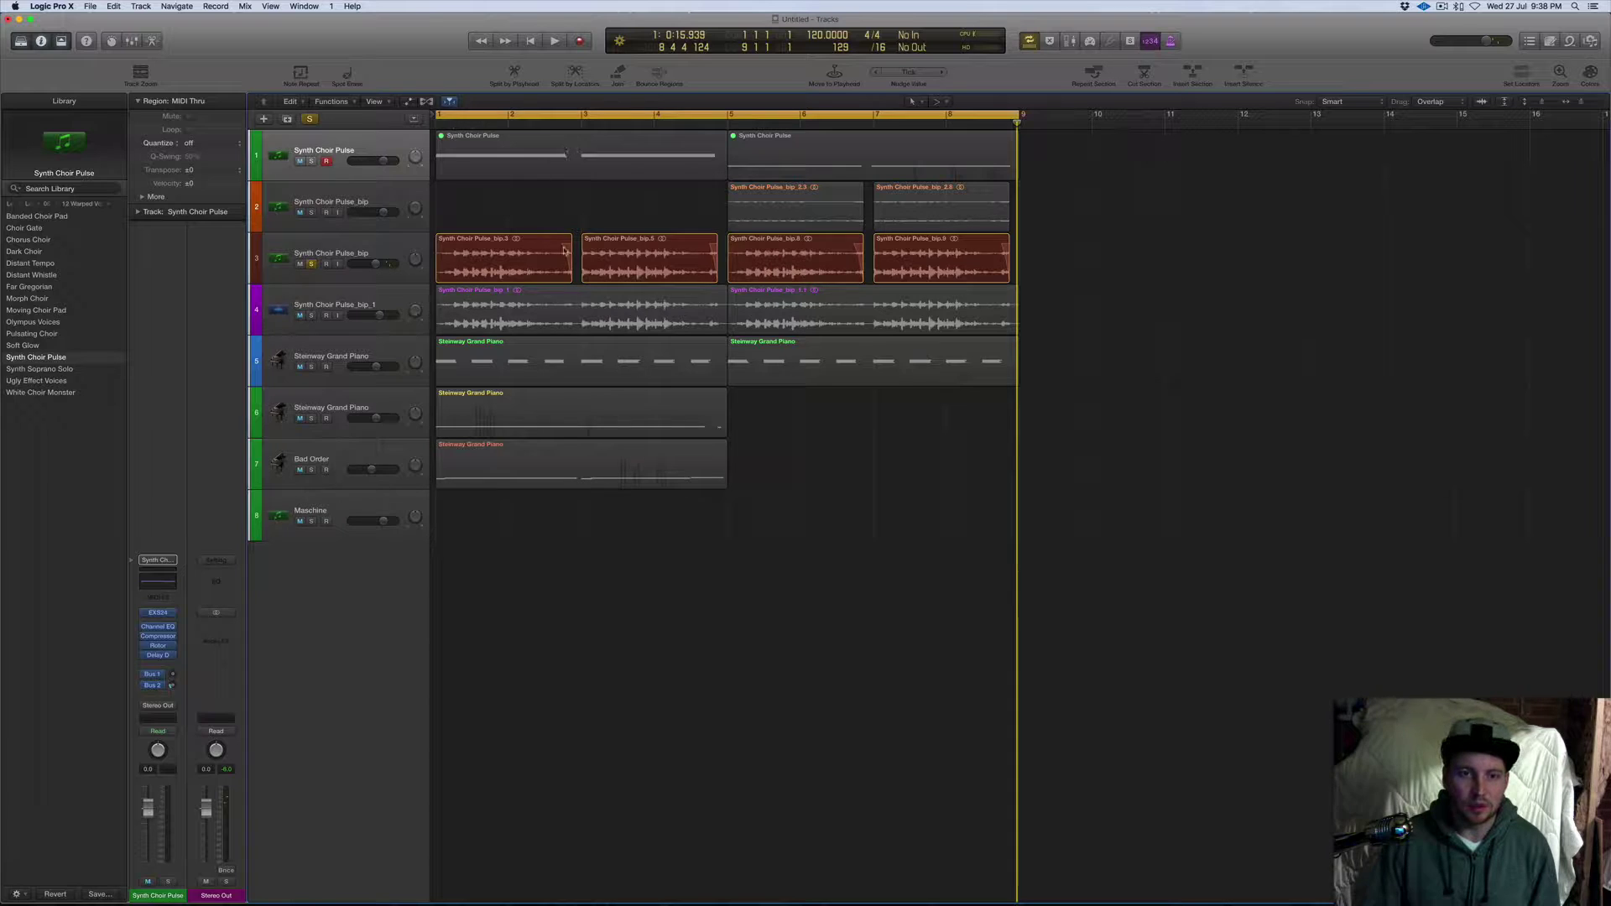
pyautogui.click(567, 124)
pyautogui.moveTo(564, 122); pyautogui.dragTo(571, 122)
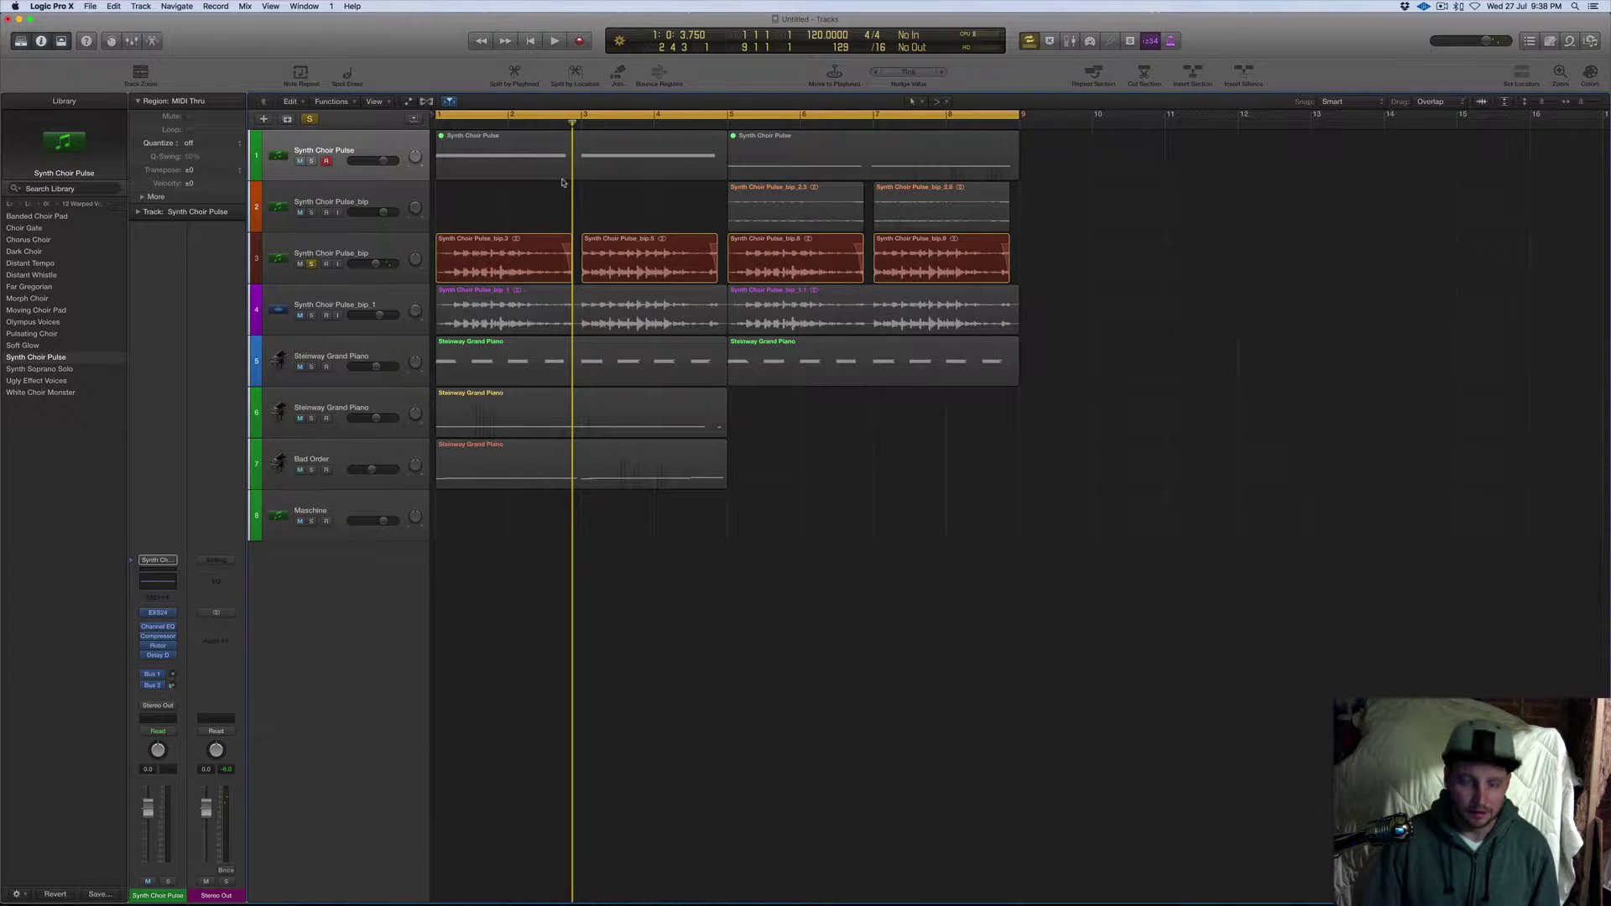
pyautogui.scroll(6, 578, 222)
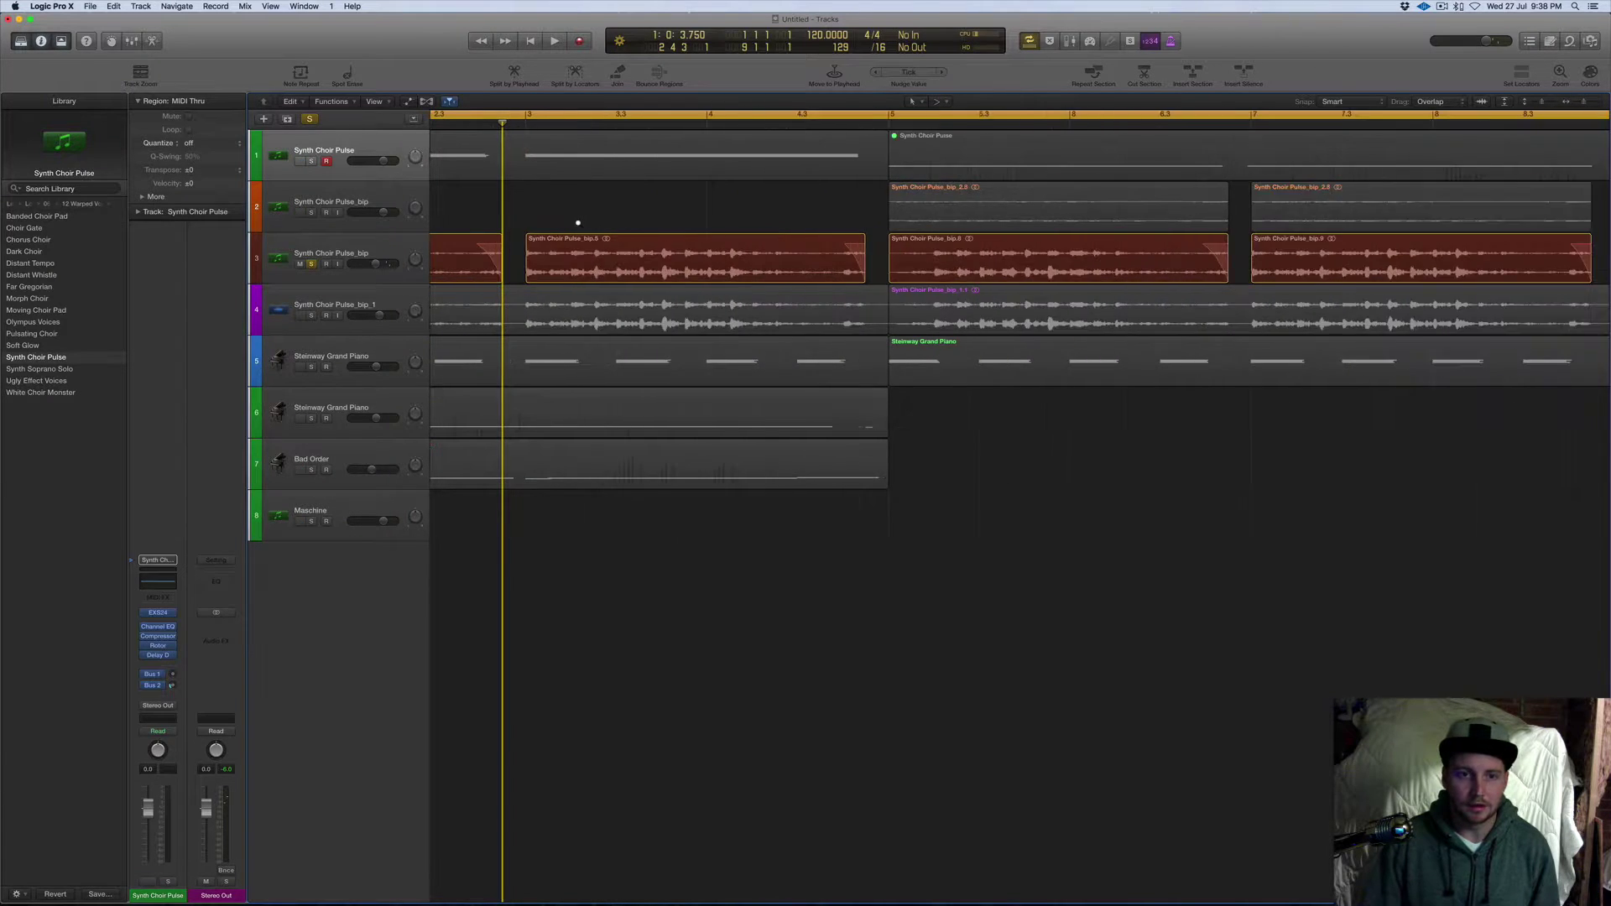
pyautogui.hscroll(-10, 578, 222)
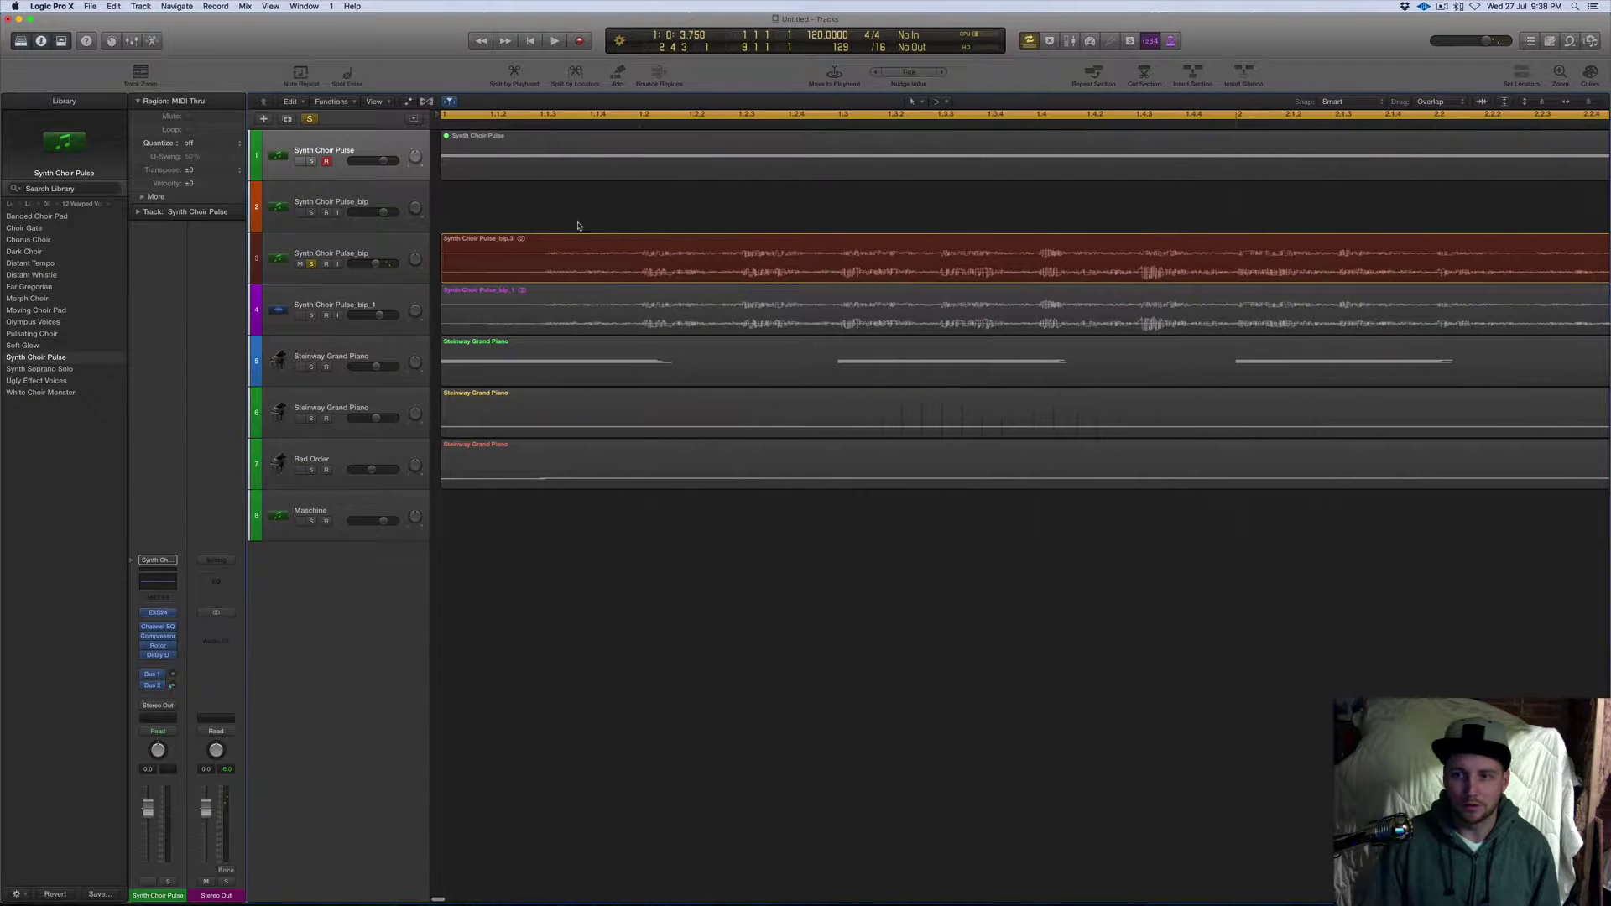
pyautogui.hscroll(4, 578, 226)
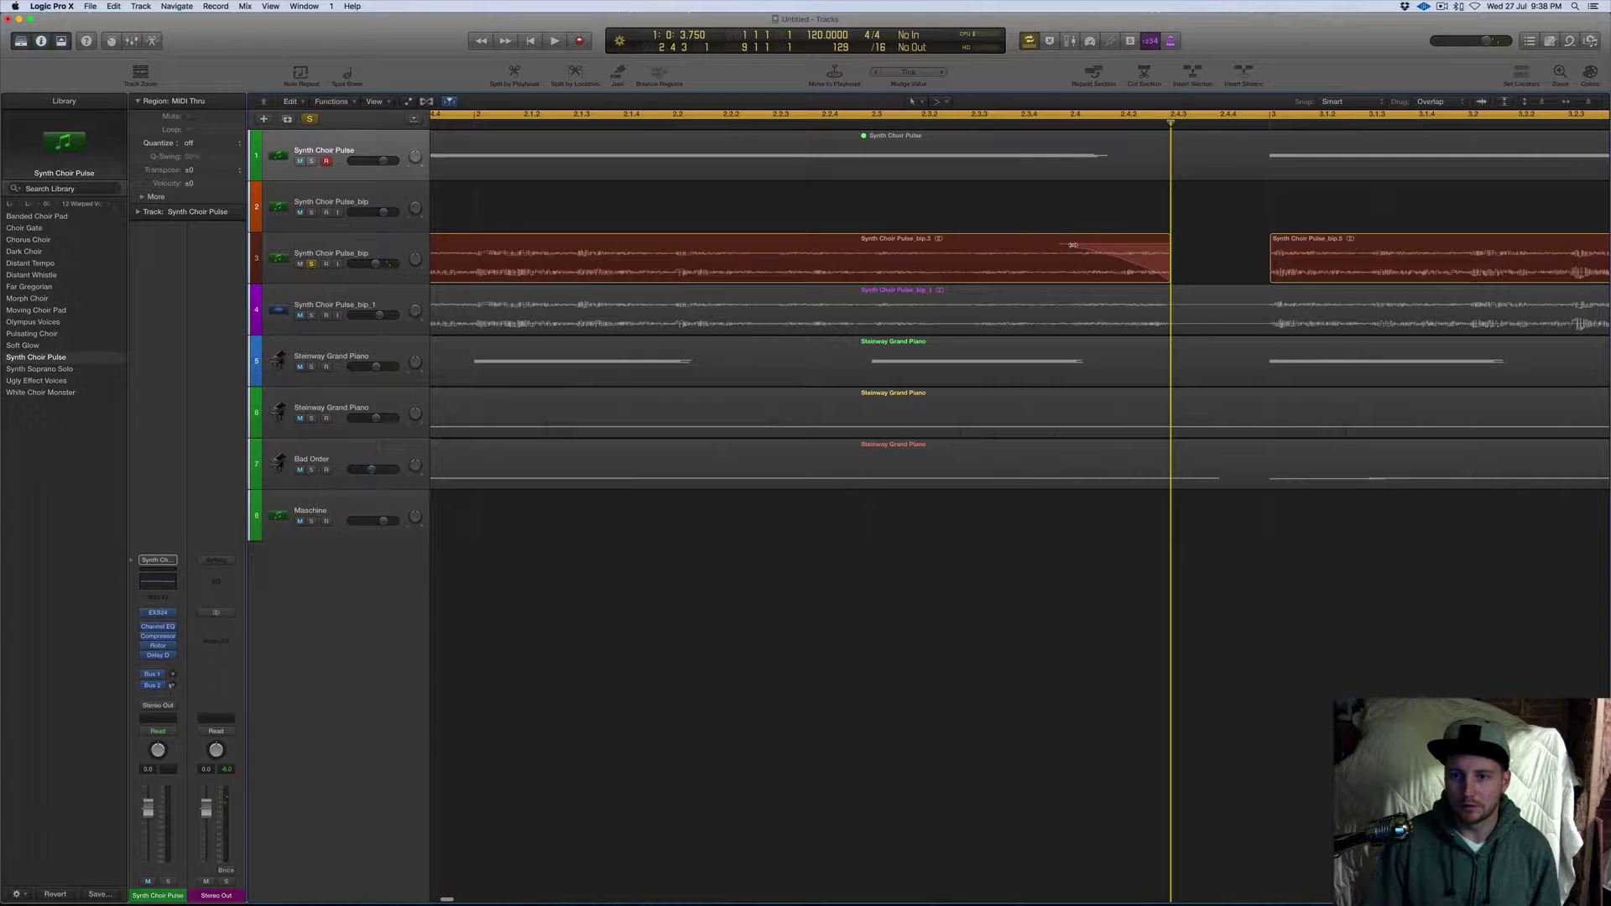
# Try the Fade type on the end of the first Synth Choir Pulse_bip region and set it back to Slow Down.
pyautogui.click(939, 101)
pyautogui.click(959, 248)
pyautogui.moveTo(1169, 240)
pyautogui.mouseDown()
pyautogui.moveTo(1146, 243)
pyautogui.moveTo(1179, 249)
pyautogui.mouseUp()
pyautogui.click(1179, 252)
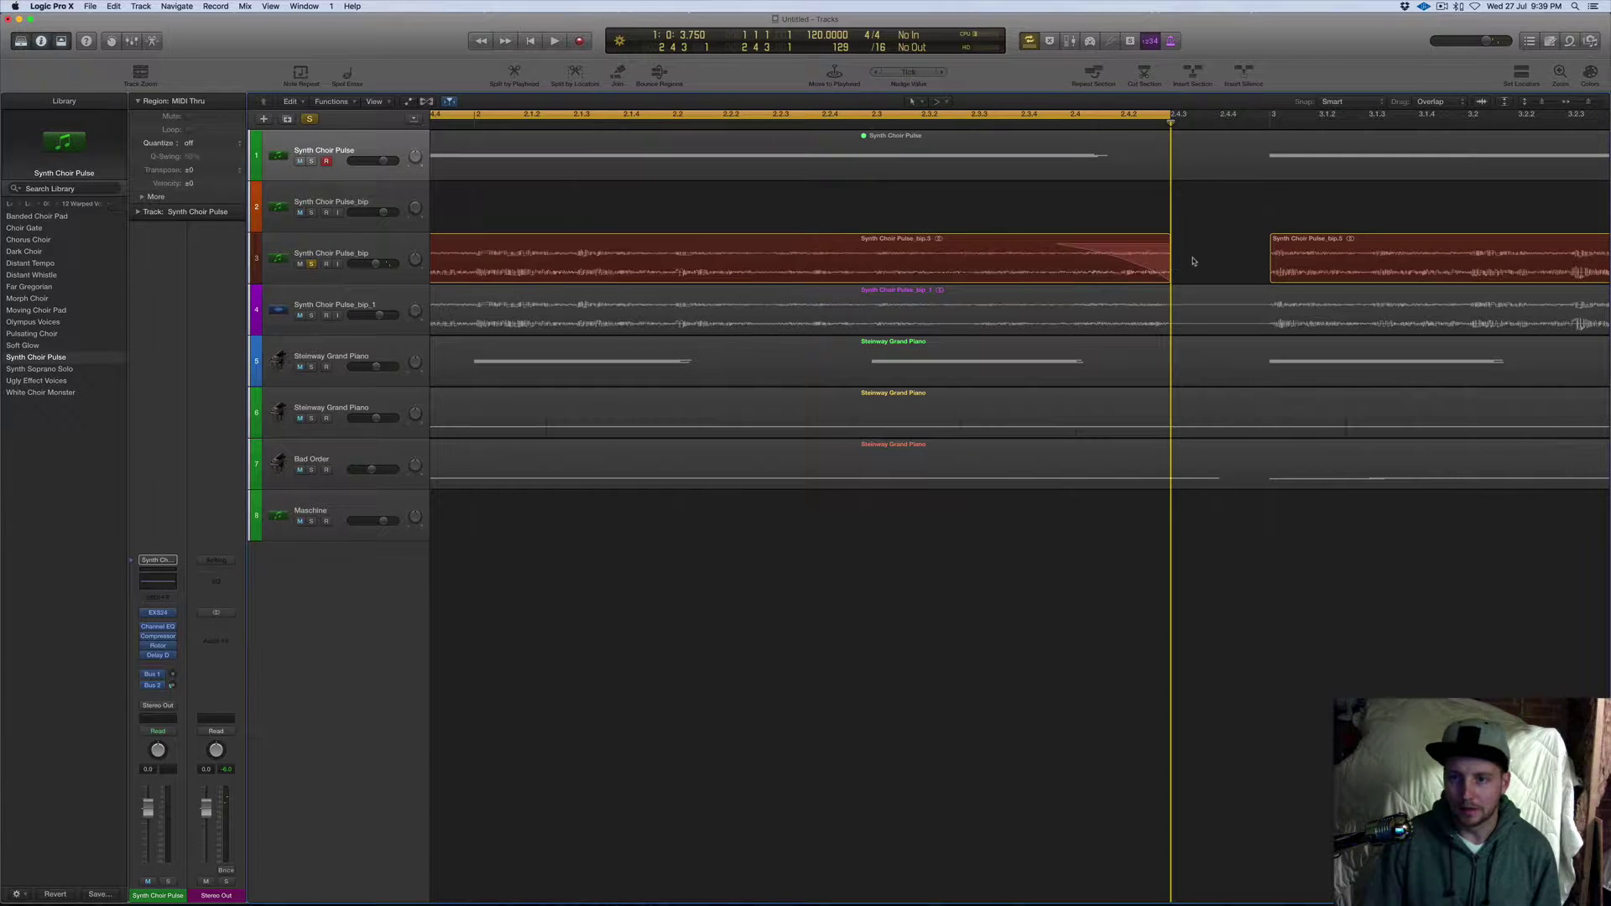
pyautogui.rightClick(1127, 247)
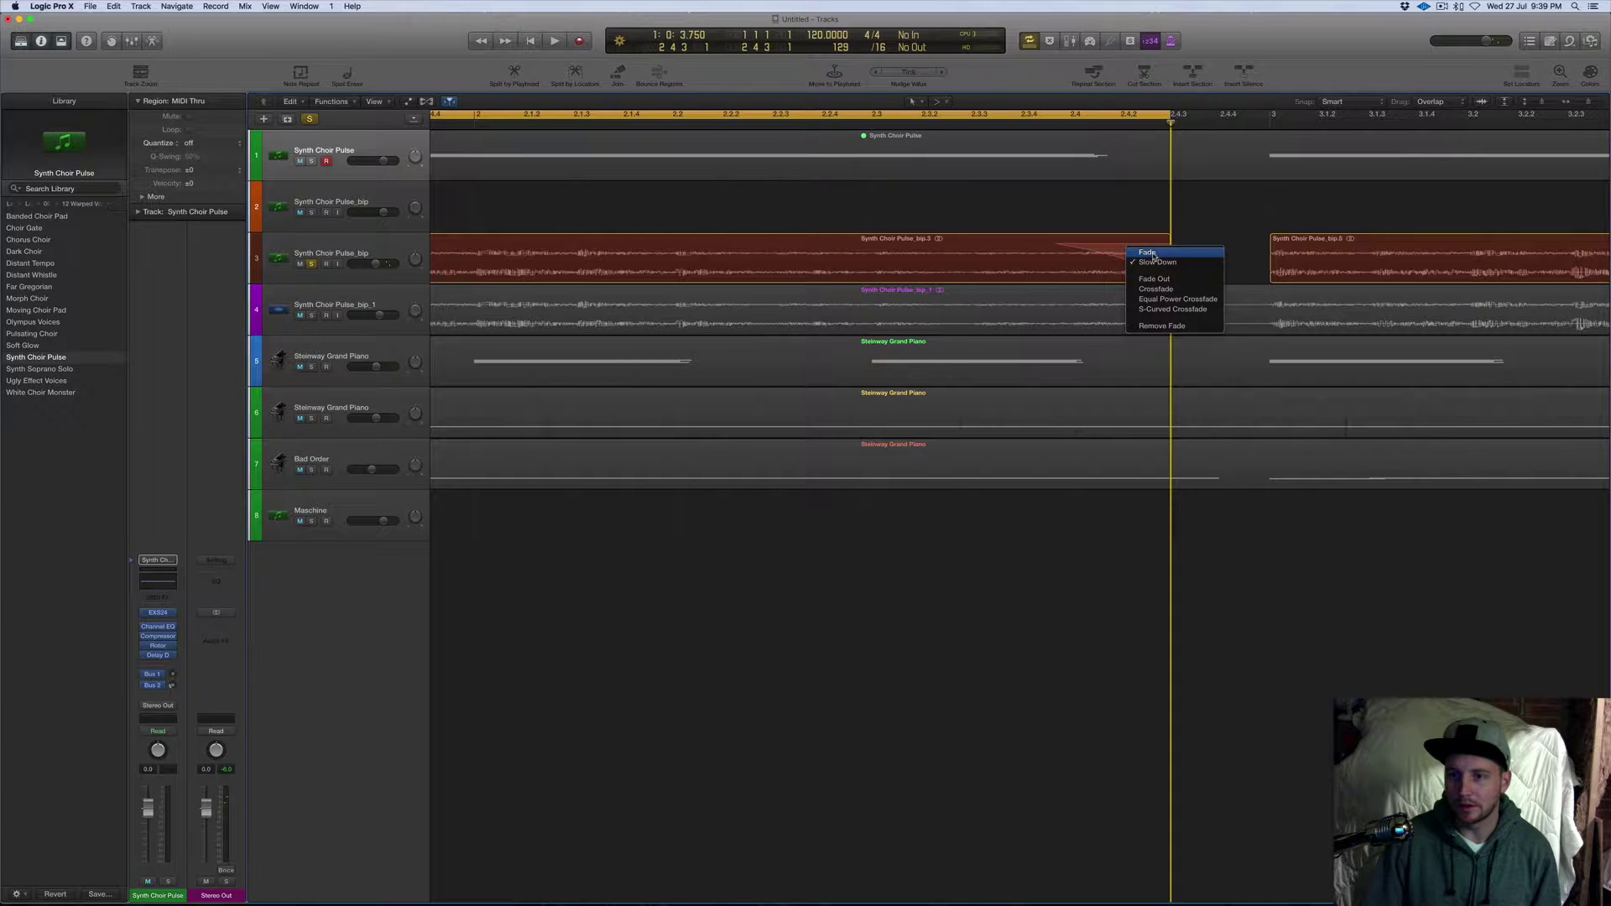
pyautogui.click(1151, 253)
pyautogui.rightClick(1148, 259)
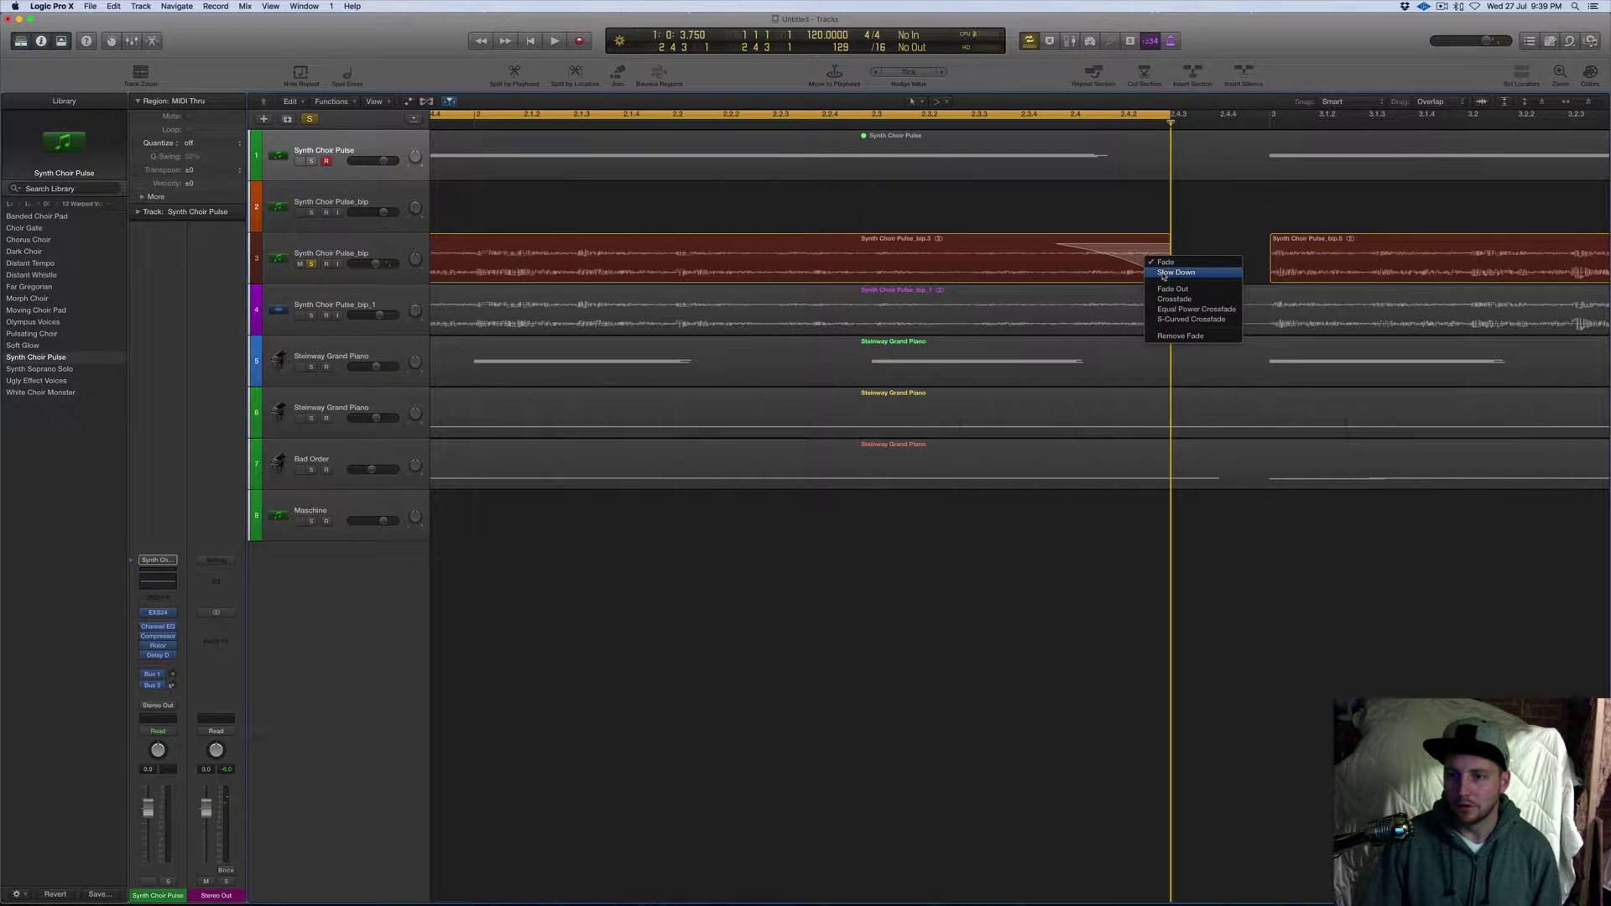
pyautogui.click(1176, 273)
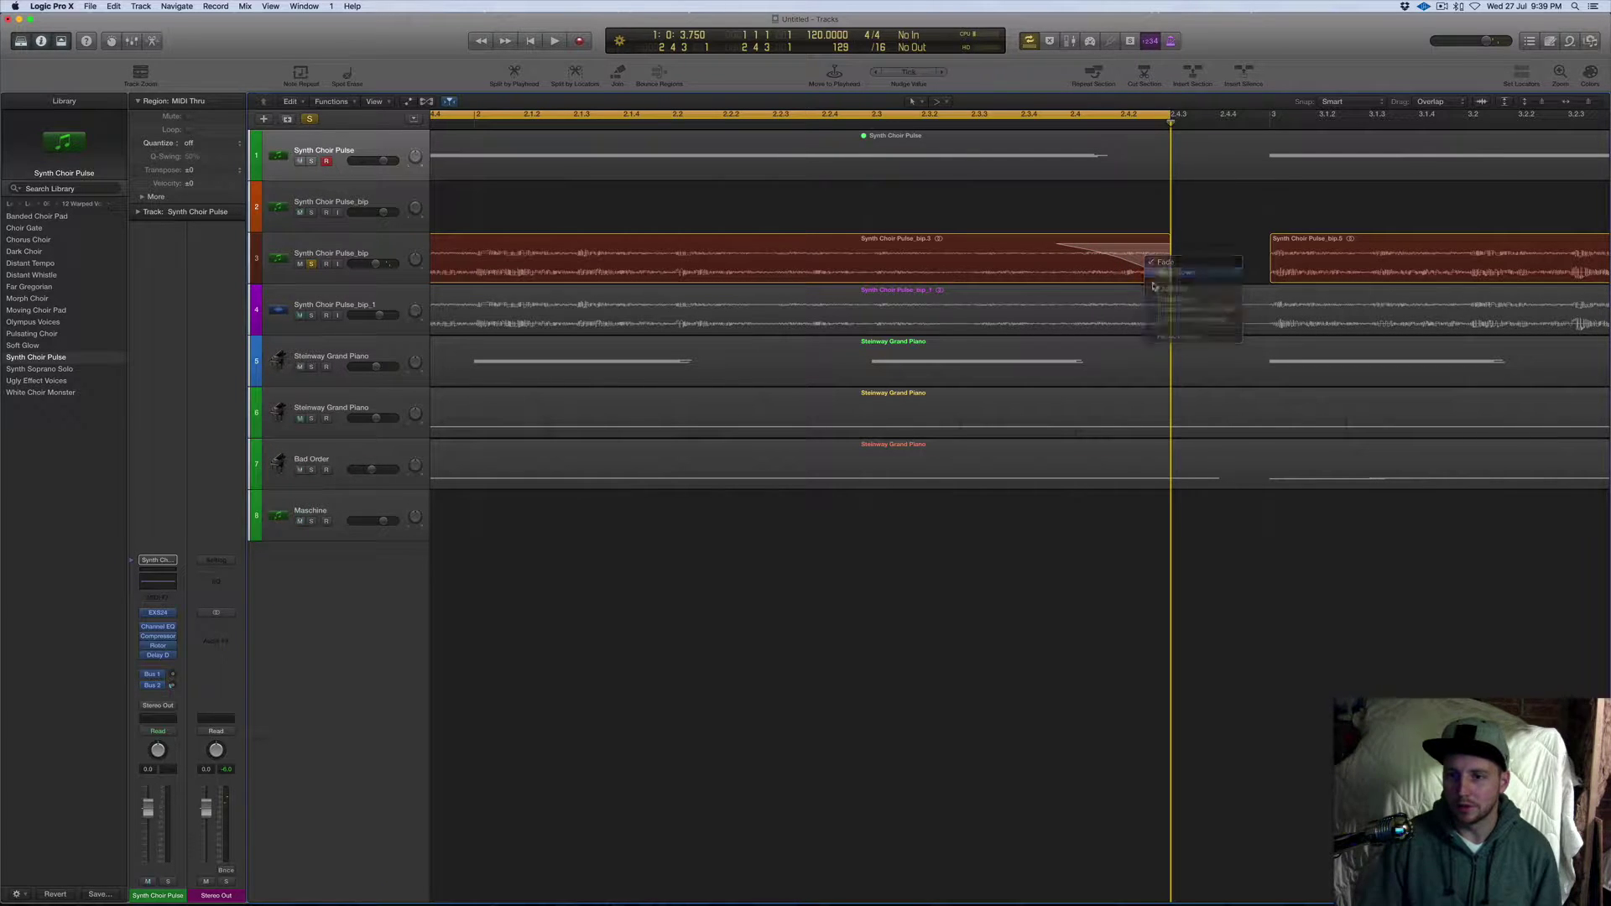
# Play the soloed Synth Choir Pulse_bip track from the beginning of the project again.
pyautogui.click(1047, 126)
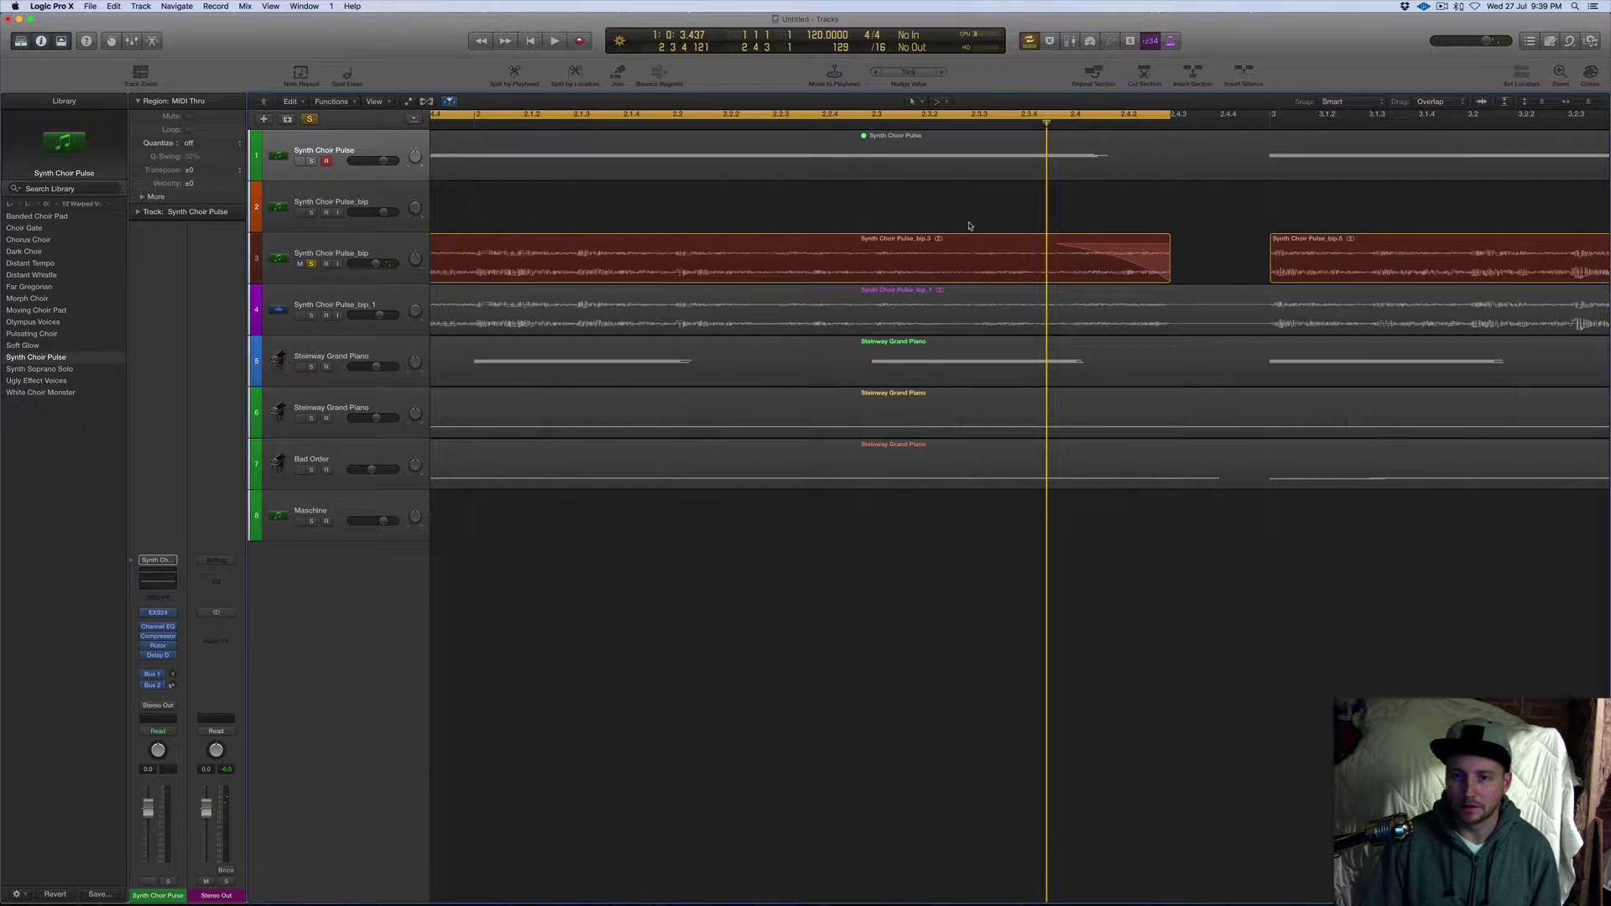
pyautogui.press('Return')
pyautogui.press('space')
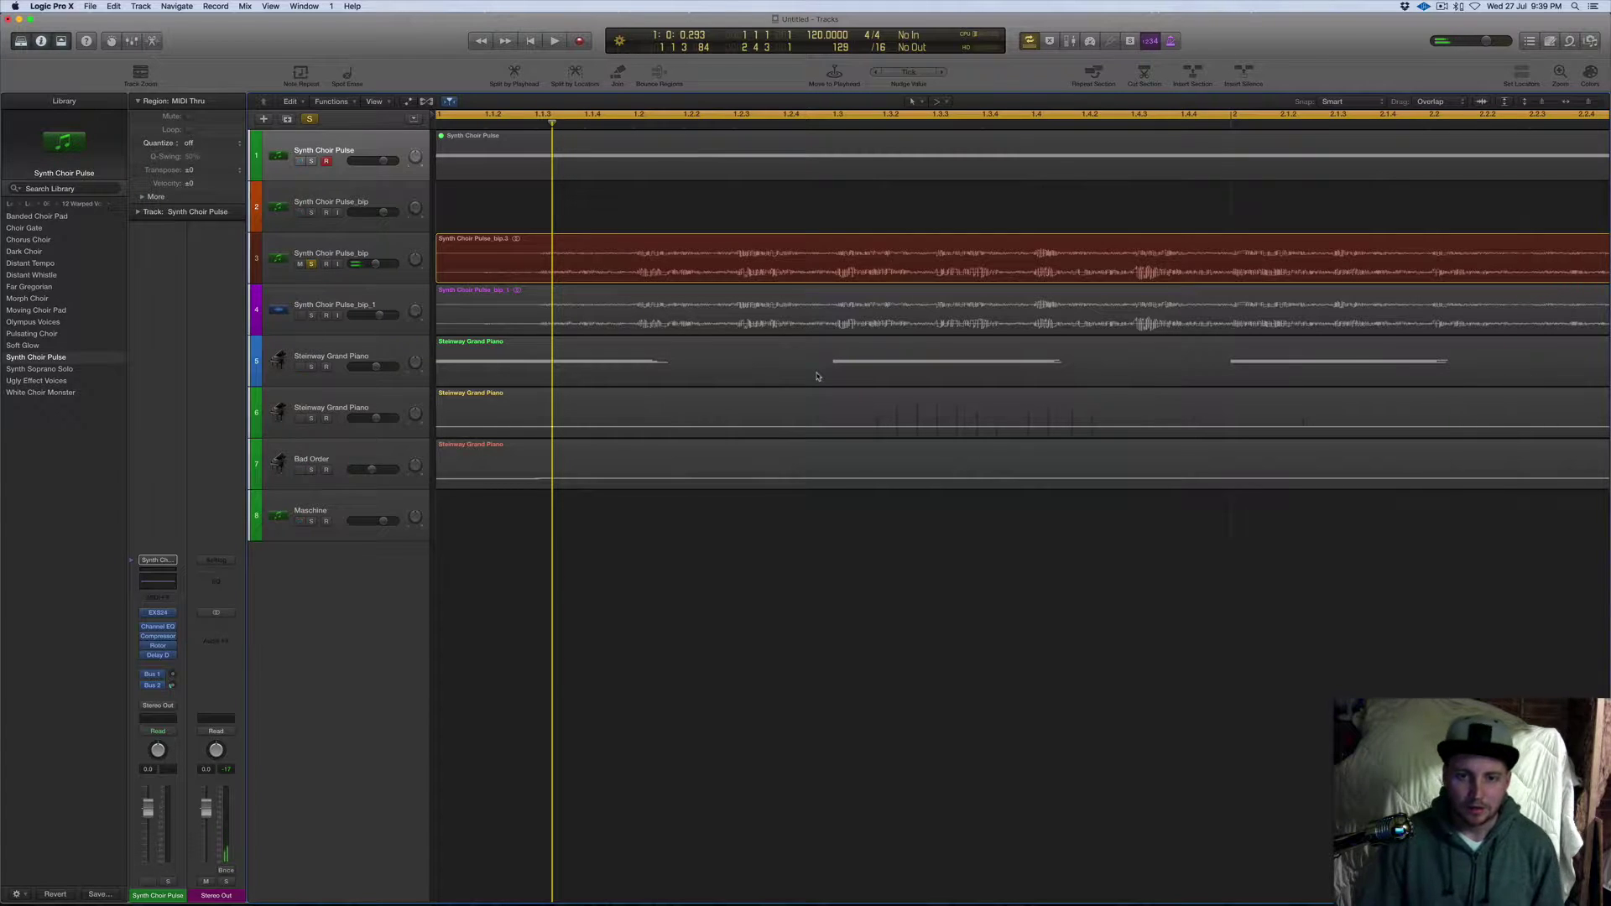
# Switch the solo from track 3 to the Steinway Grand Piano on track 5 and extend the cycle range to bar 5.
pyautogui.click(311, 265)
pyautogui.click(311, 367)
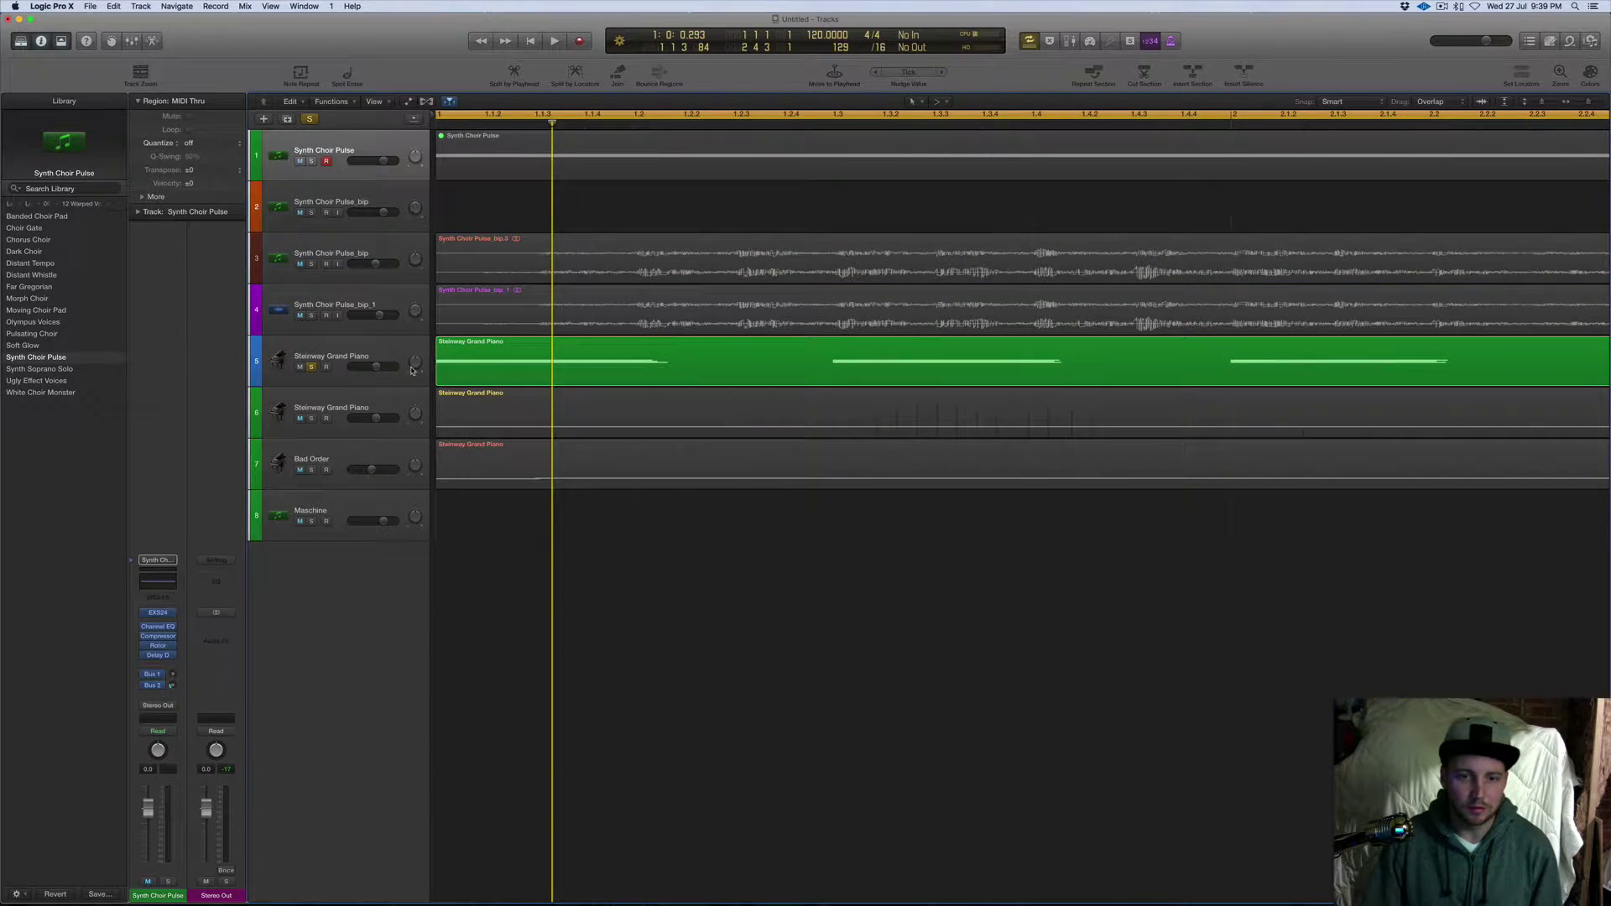
pyautogui.press('super+Right')
pyautogui.press('super+Left')
pyautogui.press('super+Left')
pyautogui.press('super+Left')
pyautogui.press('super+Left')
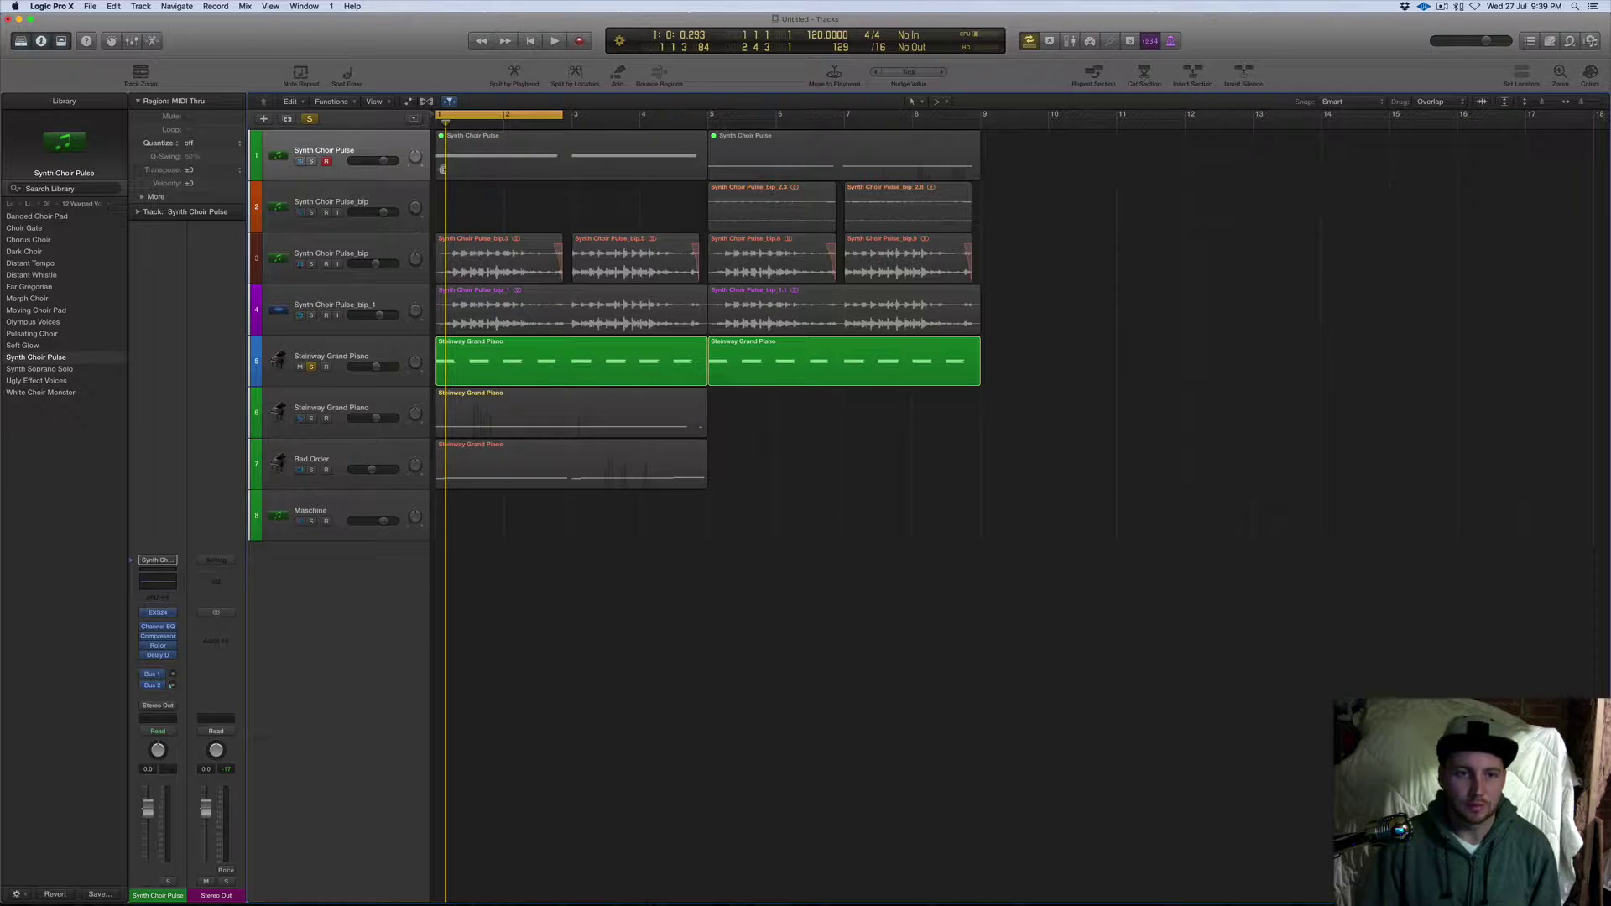
pyautogui.moveTo(564, 113); pyautogui.dragTo(707, 114)
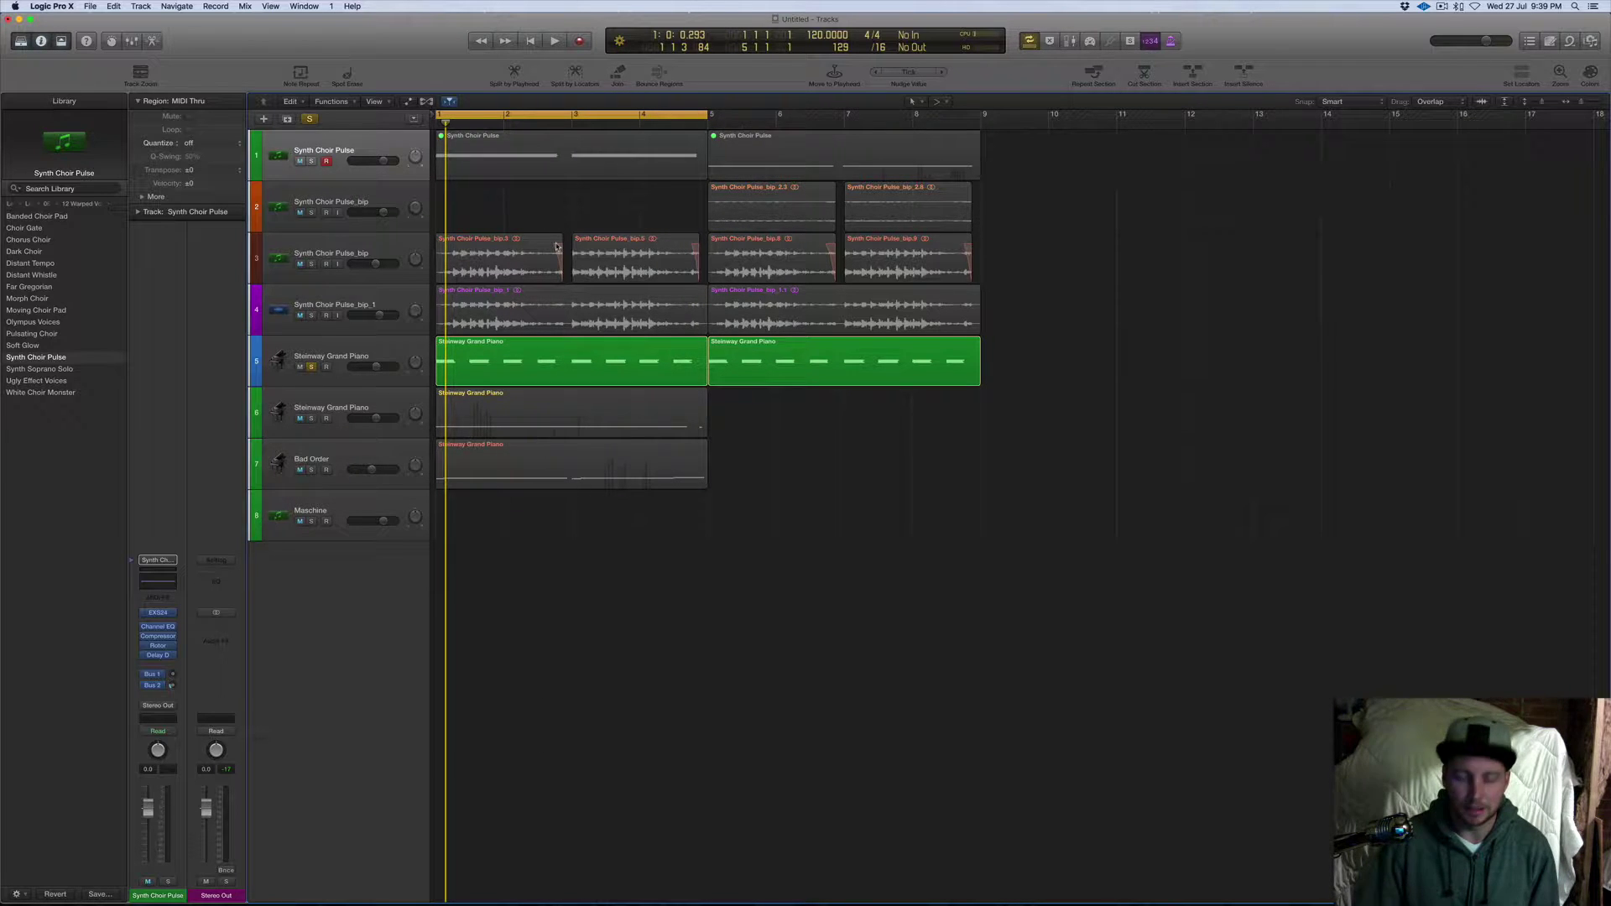
# Play back the soloed Steinway Grand Piano track and open its first region in the Piano Roll.
pyautogui.press('space')
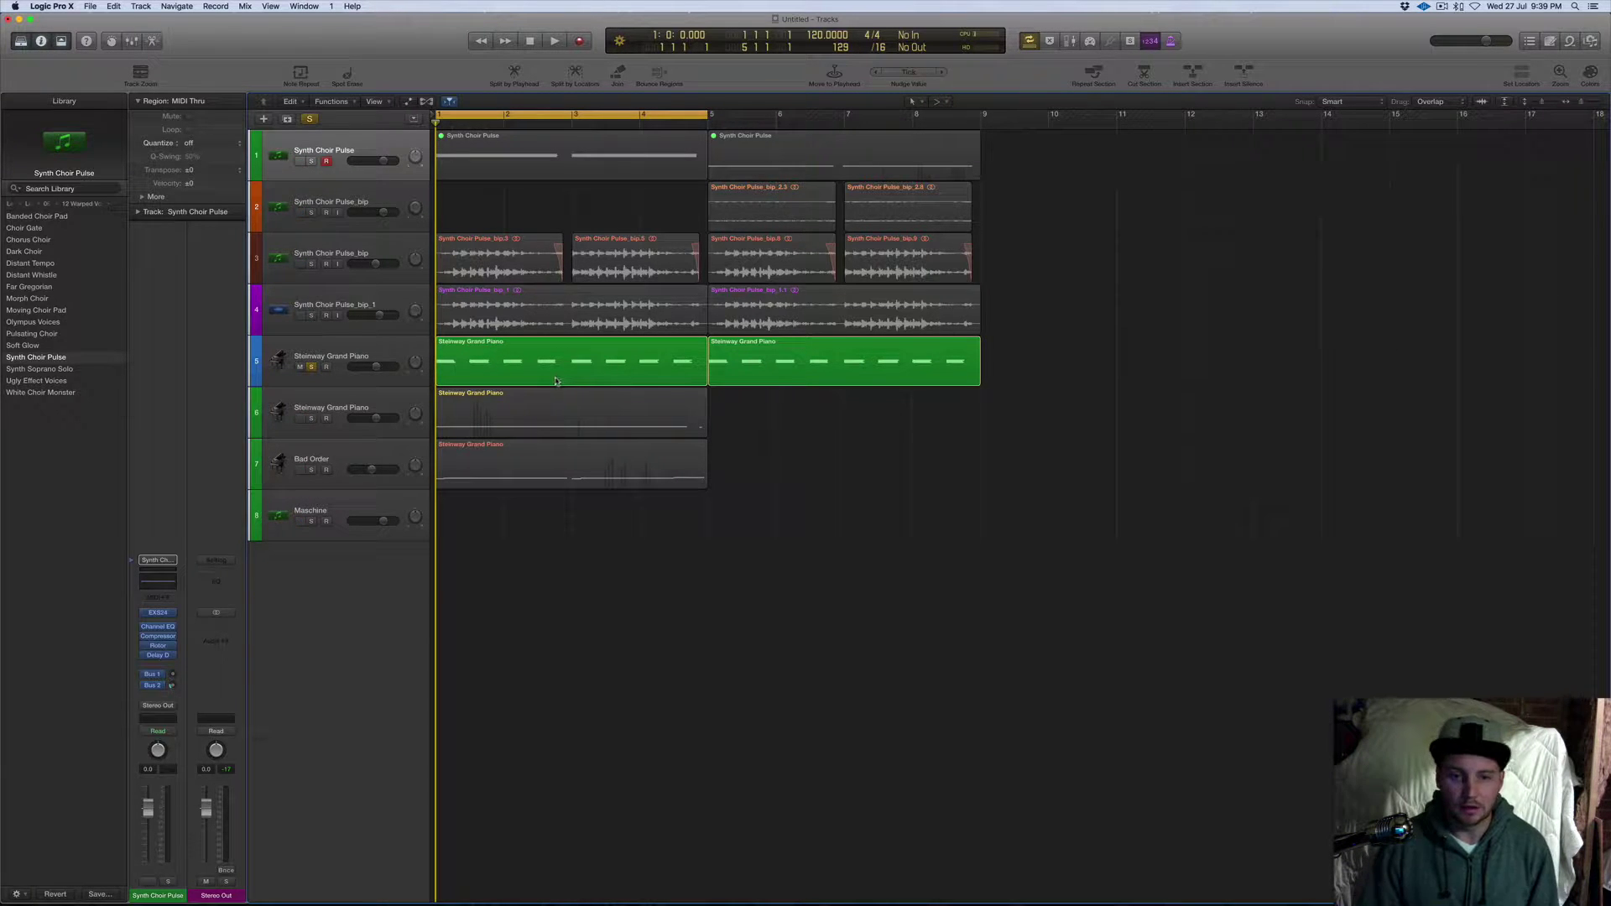
pyautogui.press('space')
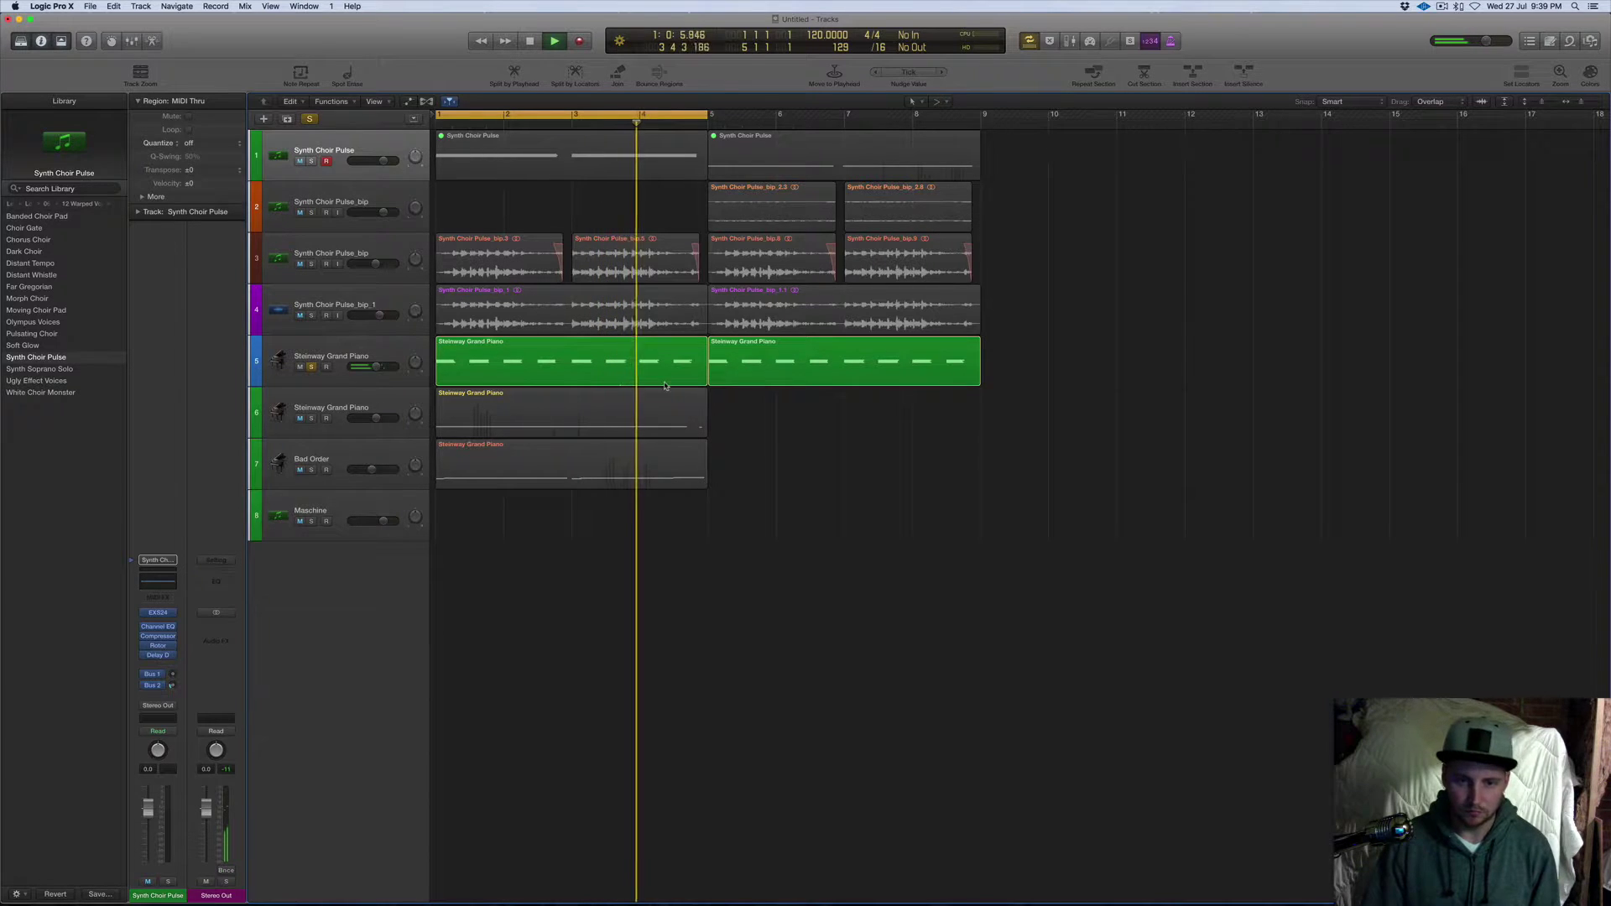
pyautogui.press('space')
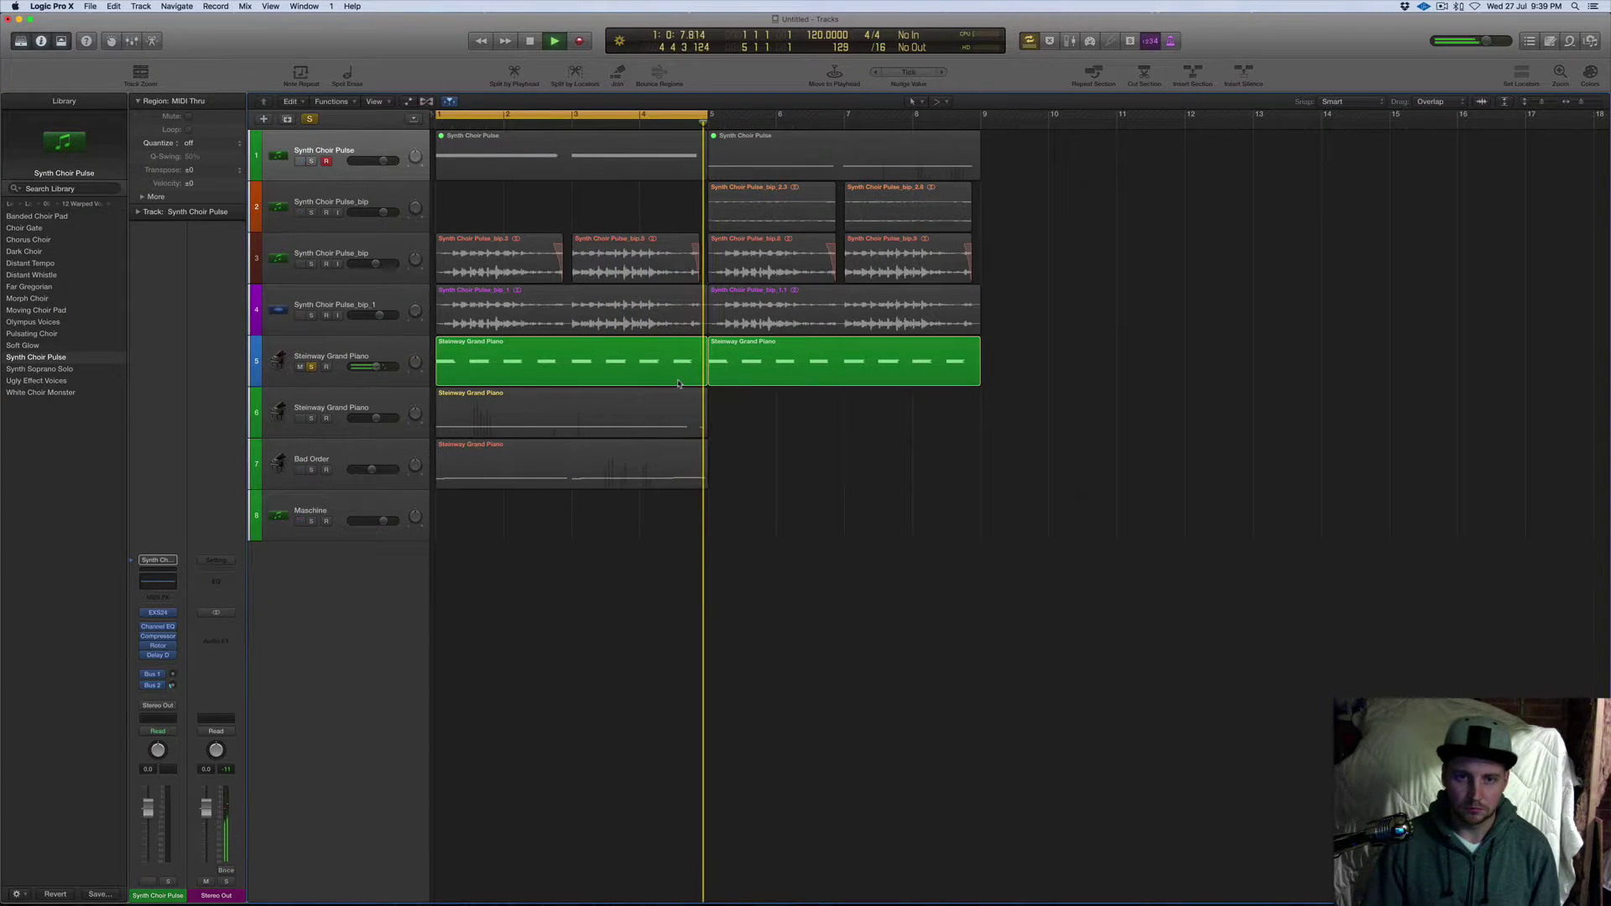
pyautogui.click(536, 368)
pyautogui.press('e')
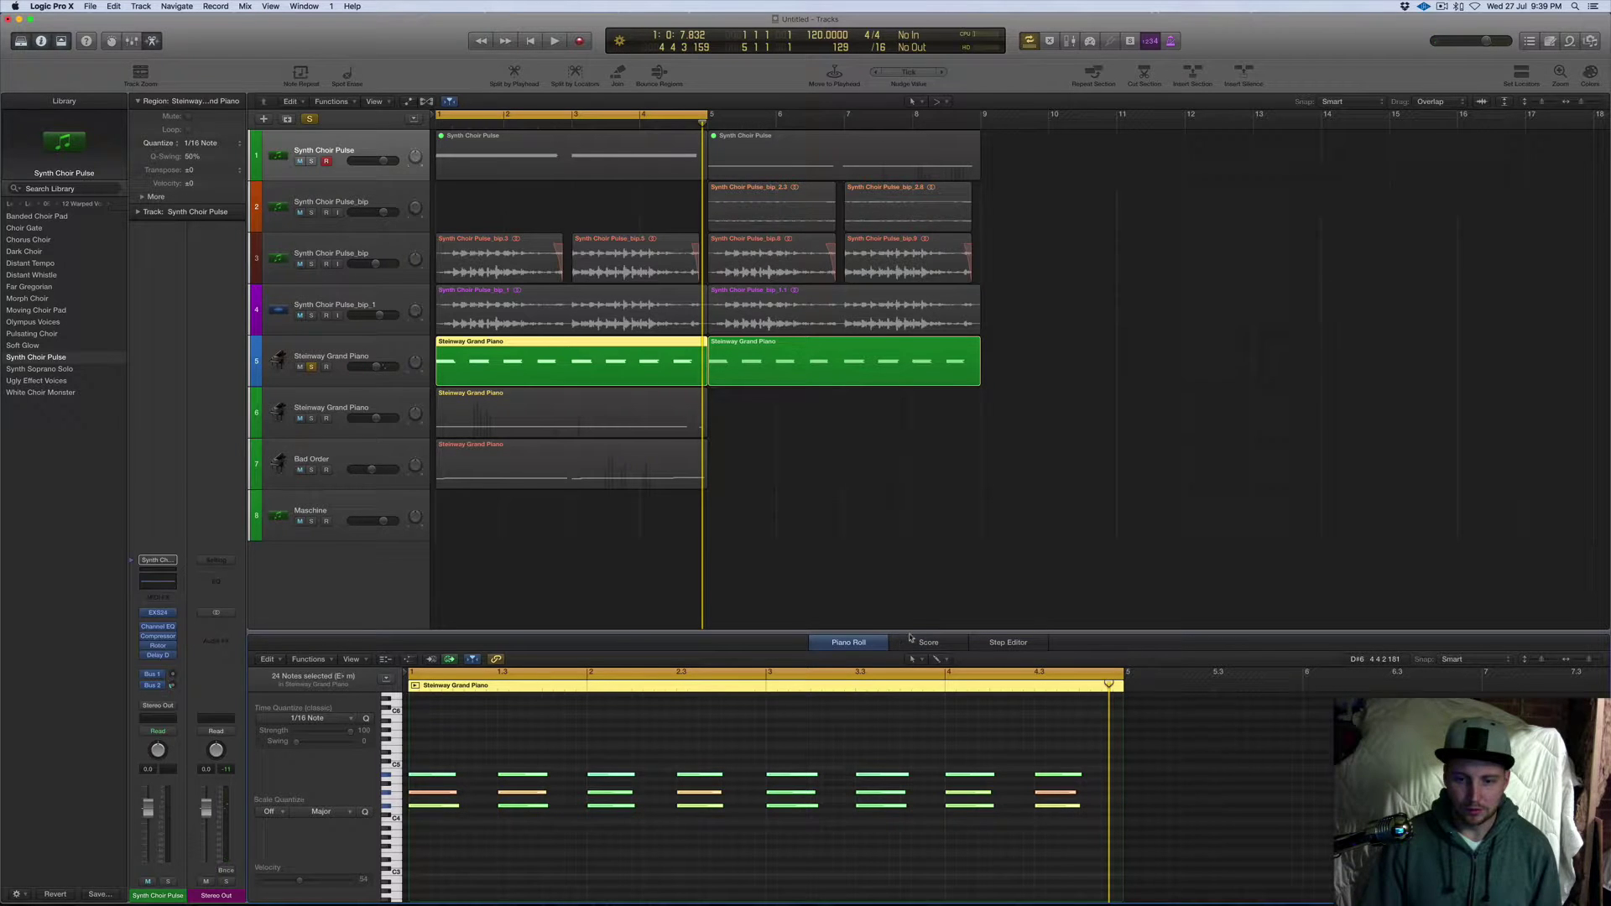
# Enlarge the Piano Roll and zoom in vertically to examine the chord notes in the first Steinway Grand Piano region on track 5.
pyautogui.moveTo(911, 638); pyautogui.dragTo(926, 360)
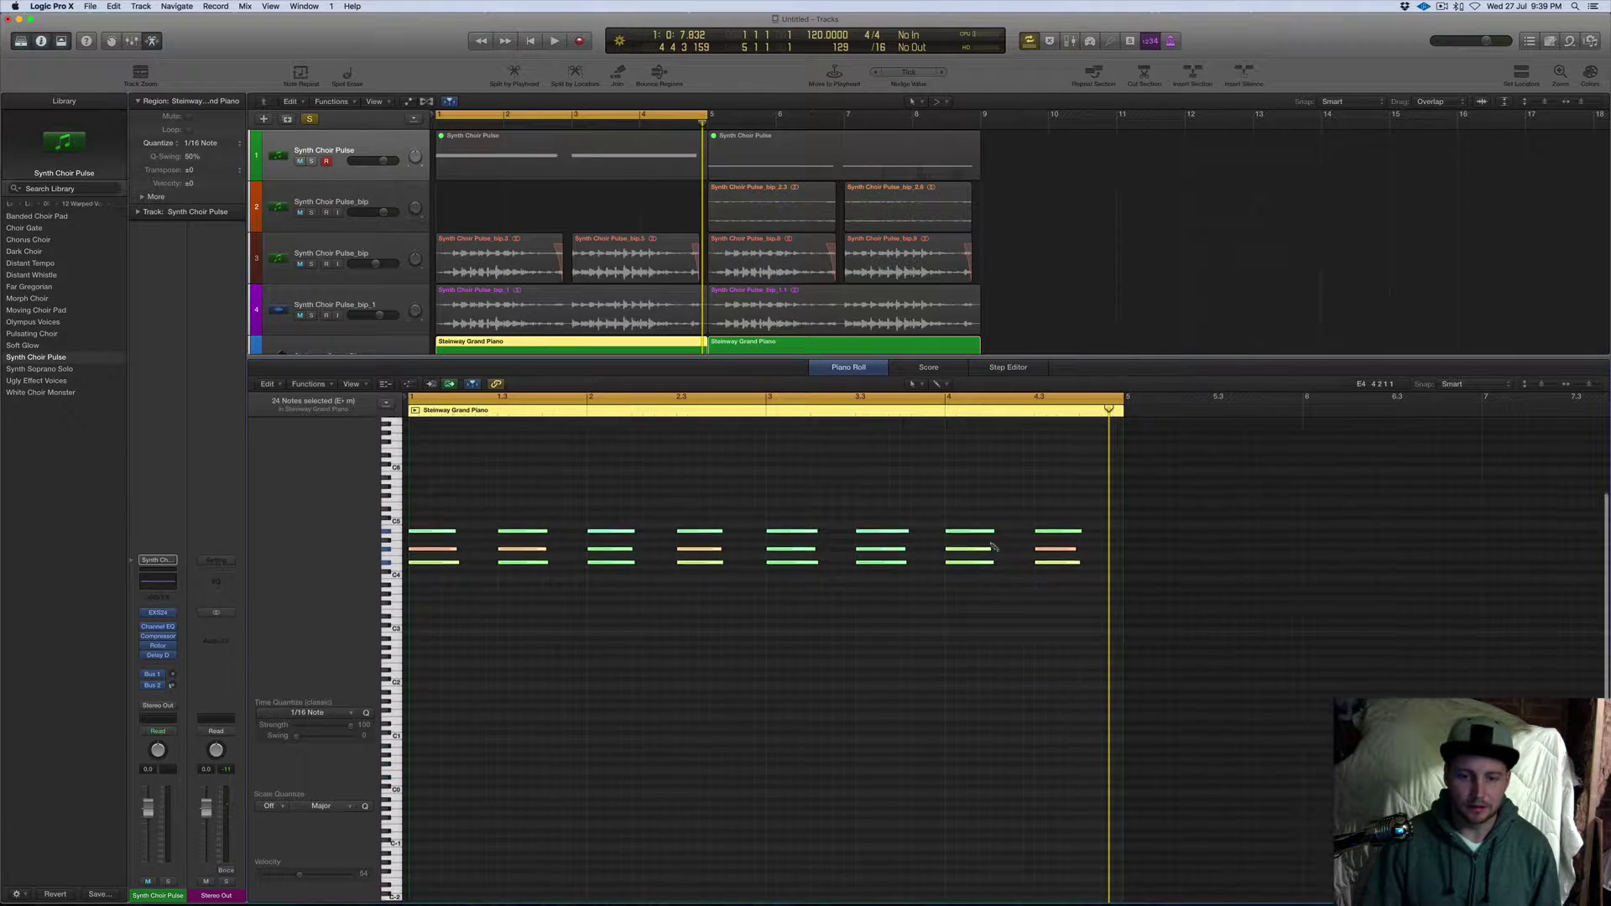
pyautogui.press('cmd+Down')
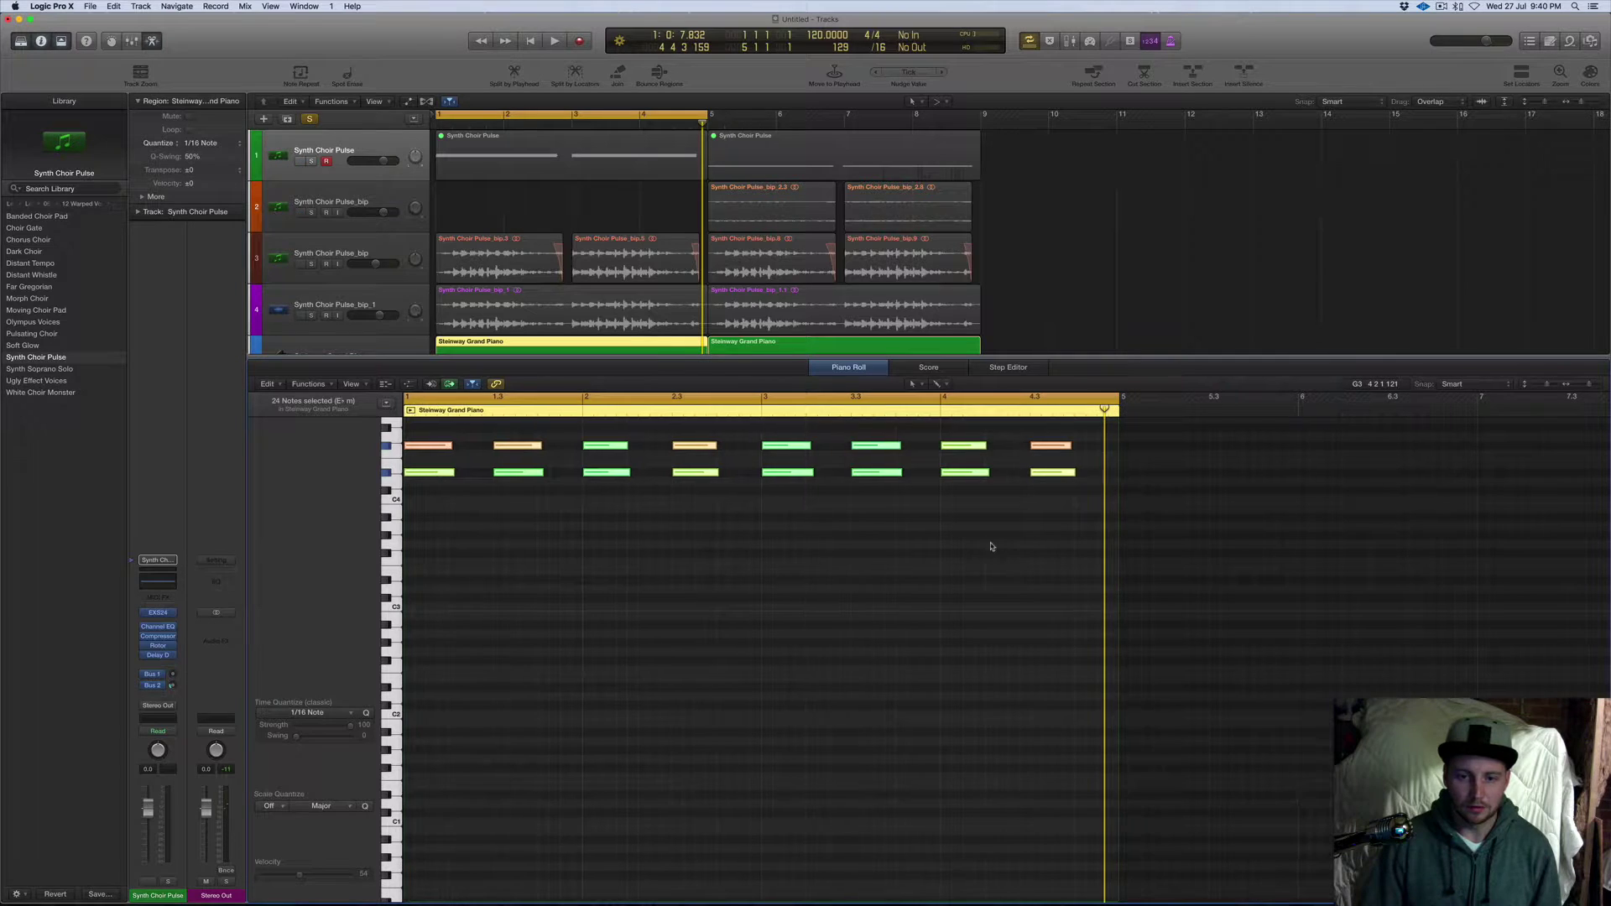
pyautogui.scroll(4, 990, 546)
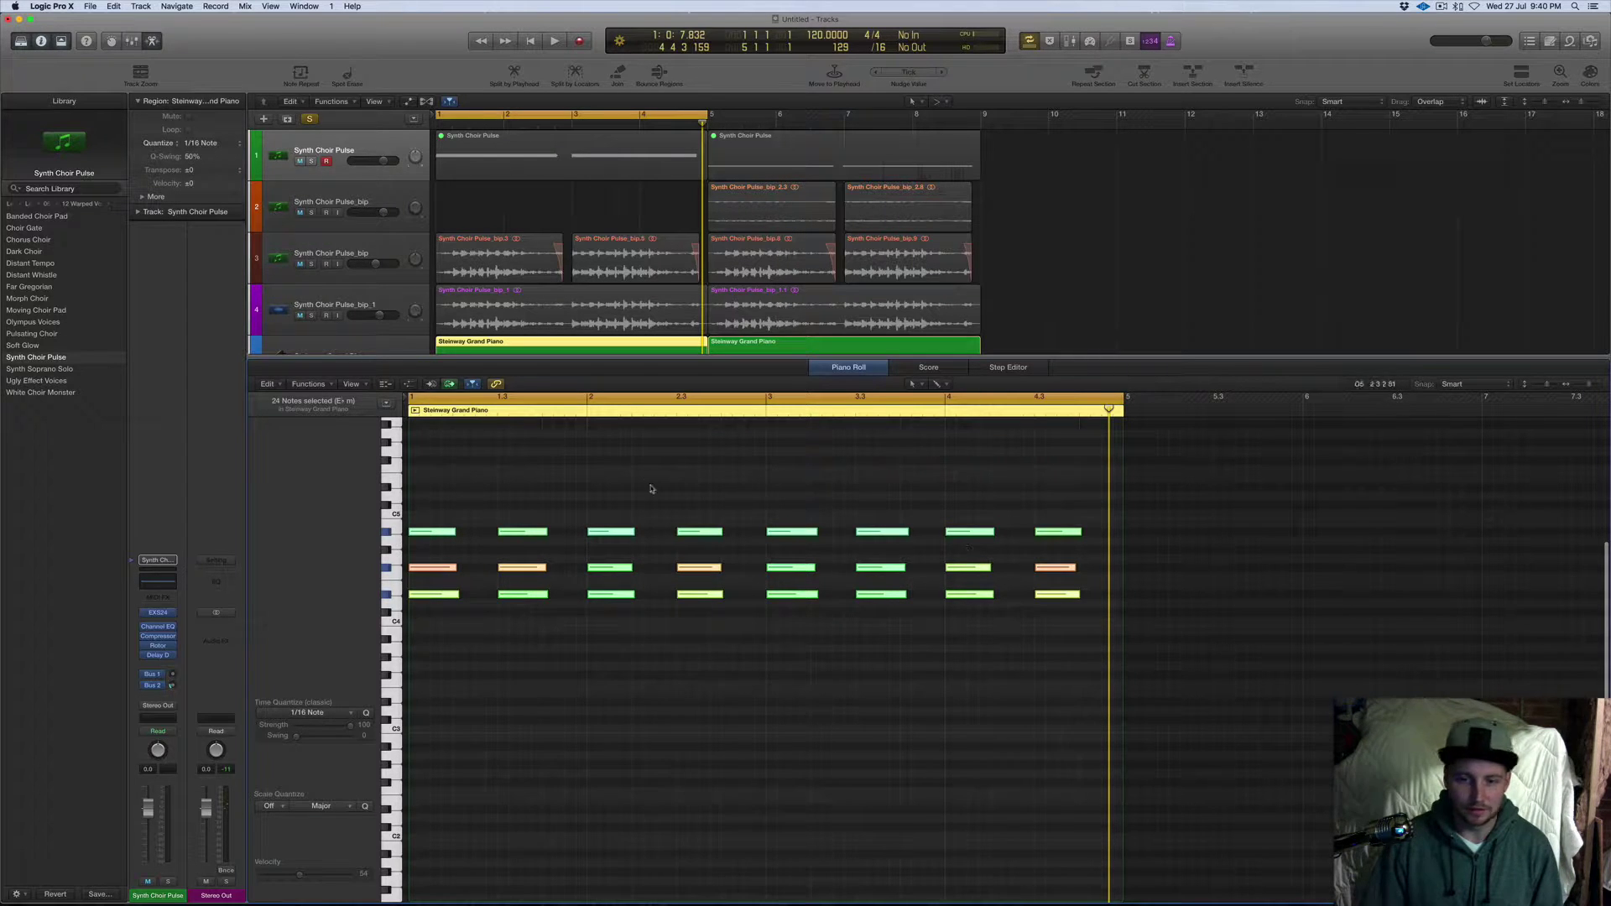
# Add the Steinway Grand Piano on track 6 to the solo and play both piano tracks from the beginning.
pyautogui.press('x')
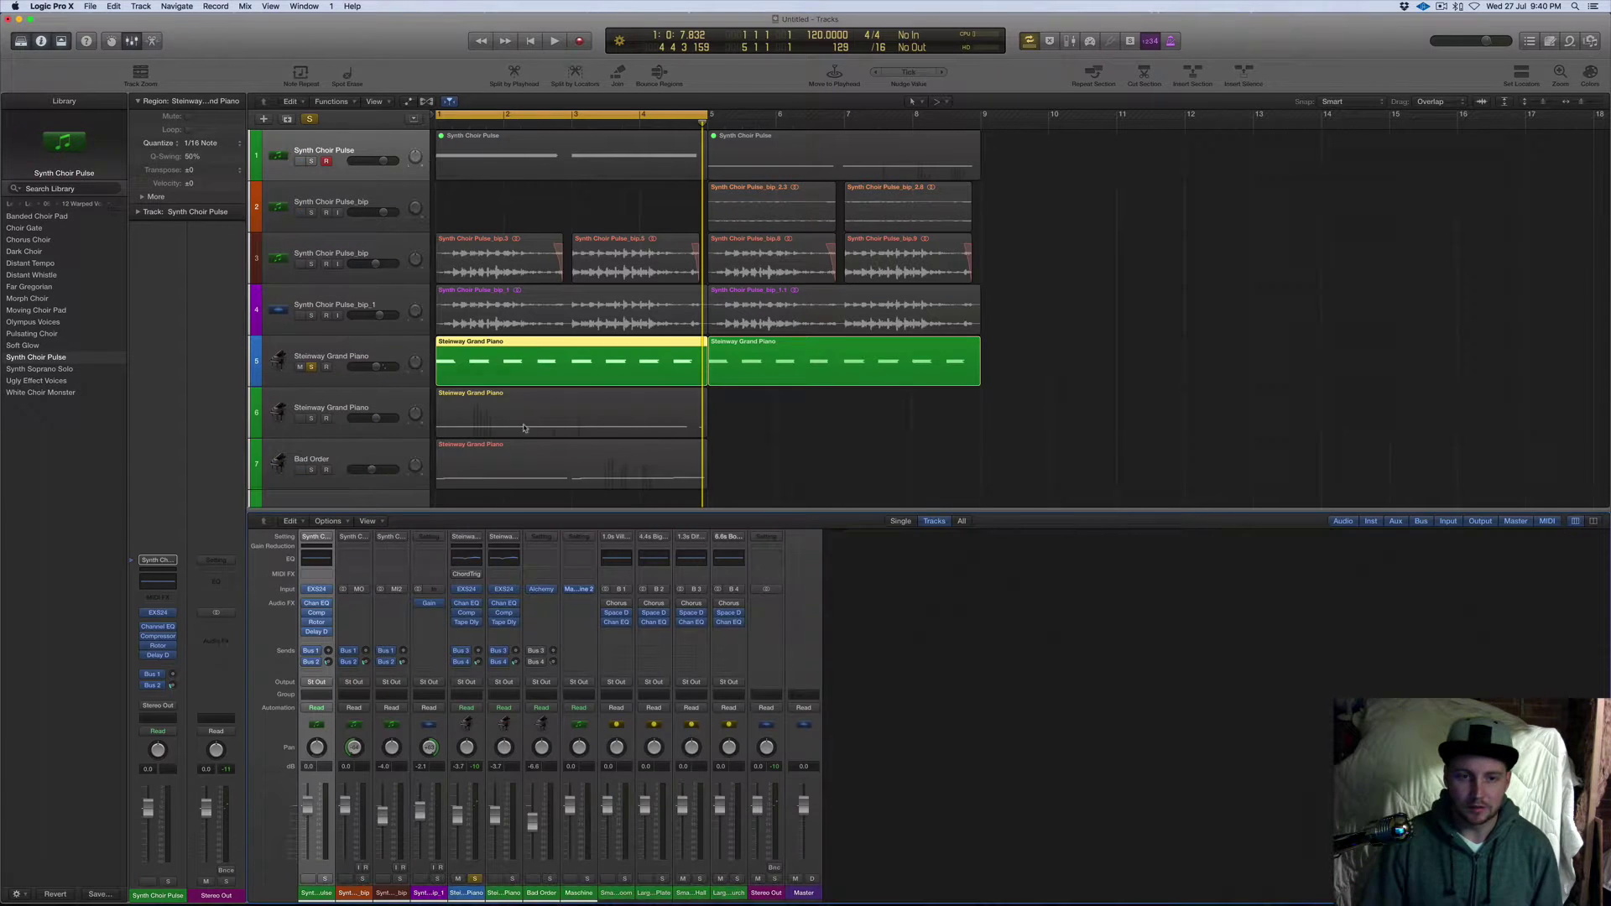
pyautogui.click(312, 419)
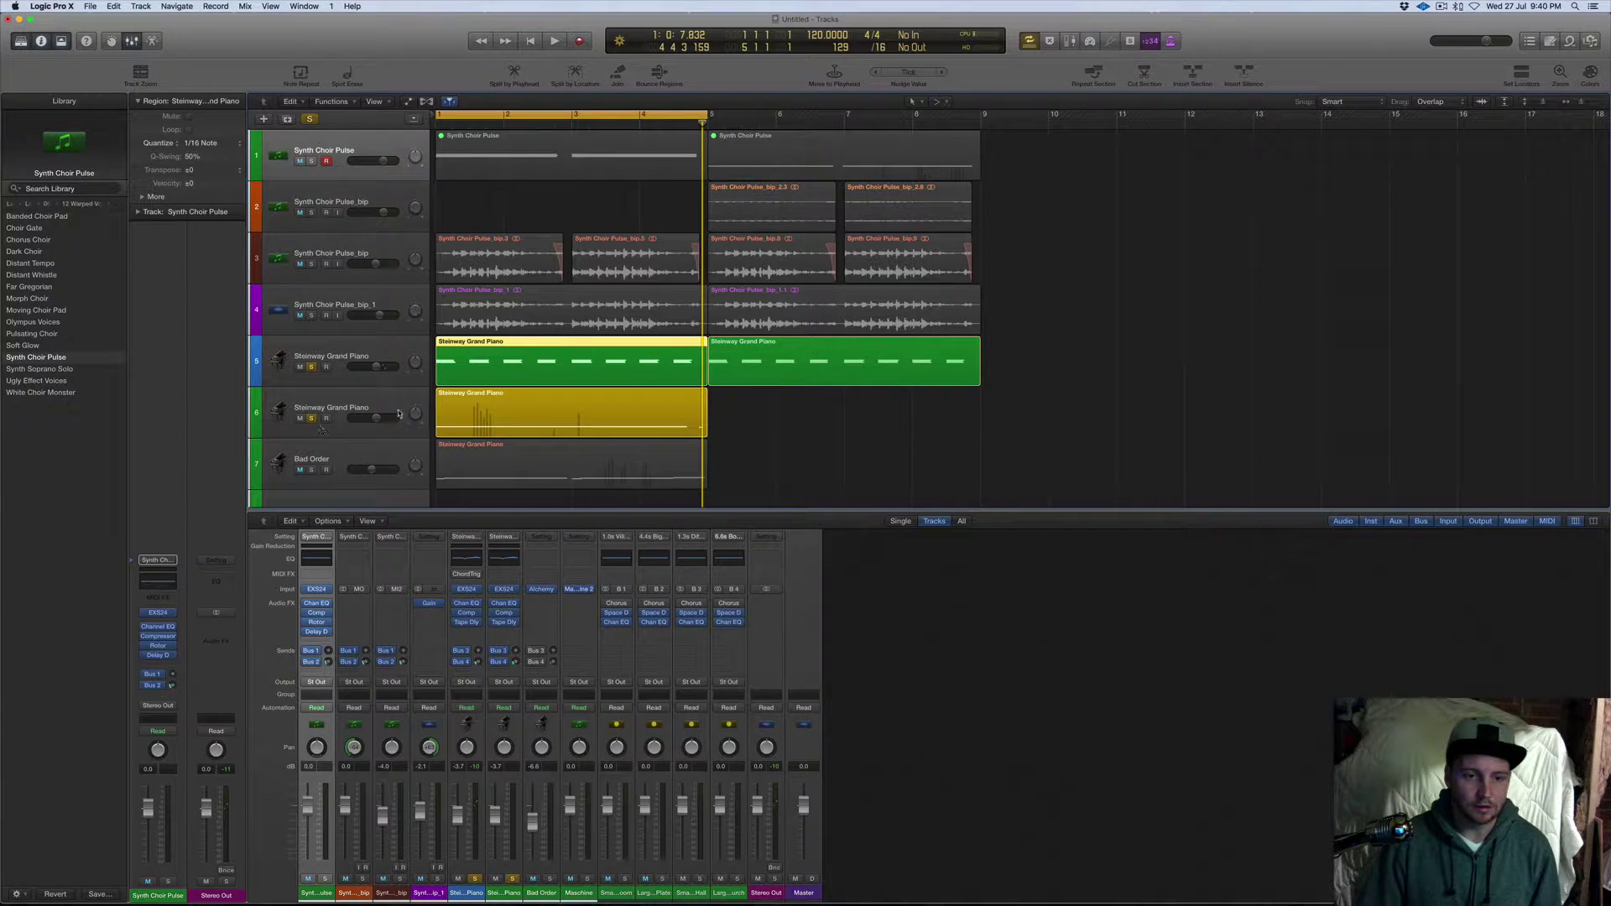
pyautogui.press('Return')
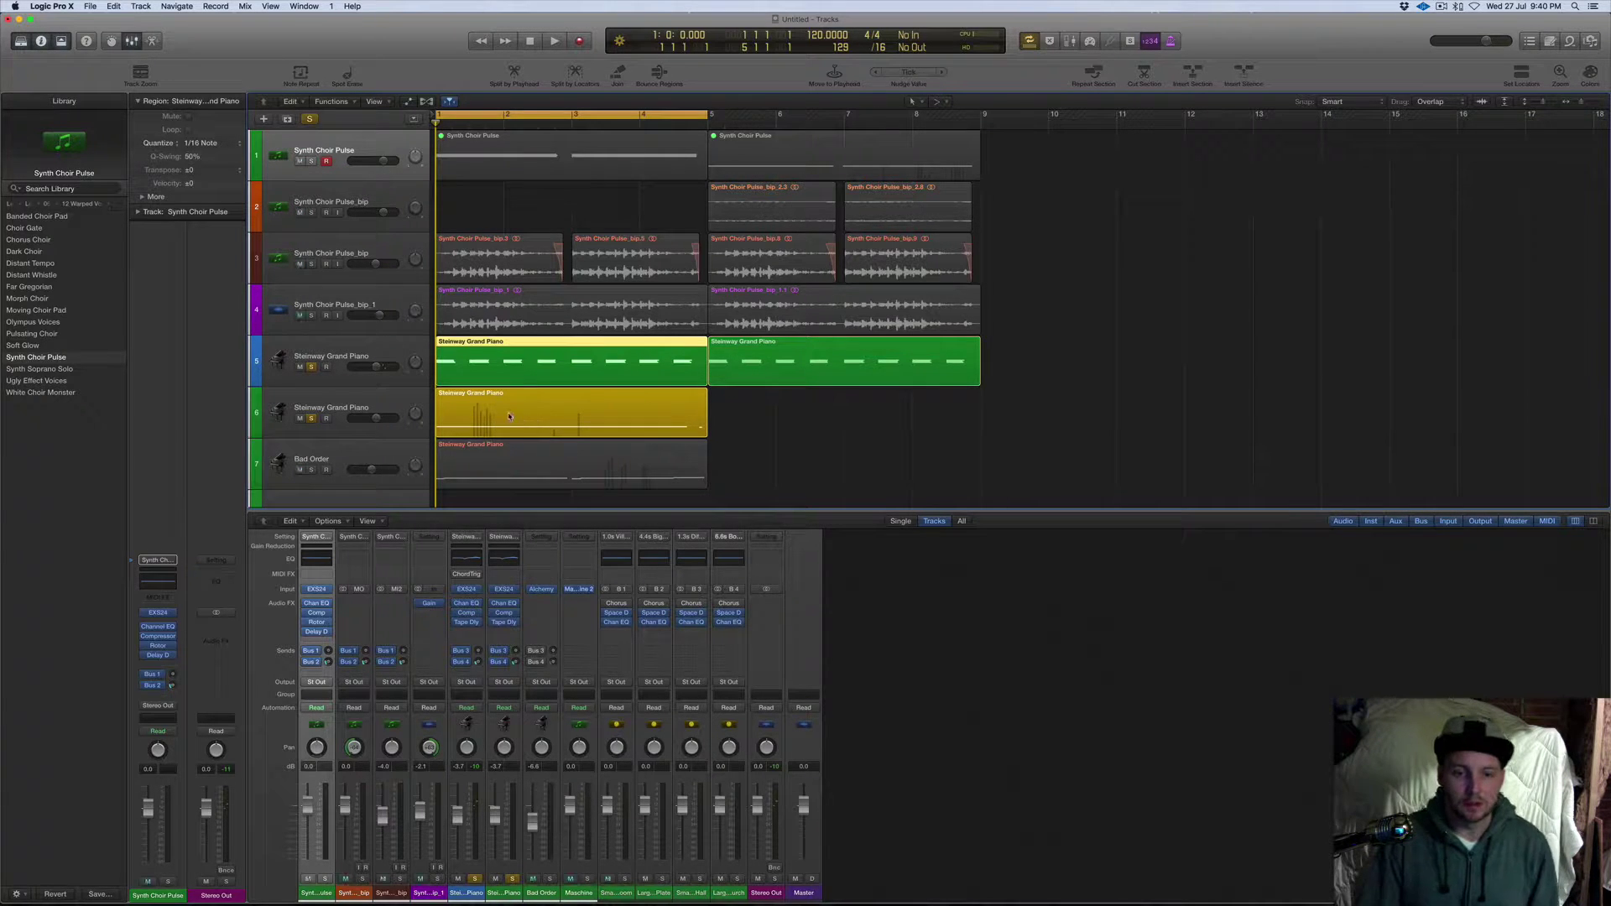
pyautogui.press('space')
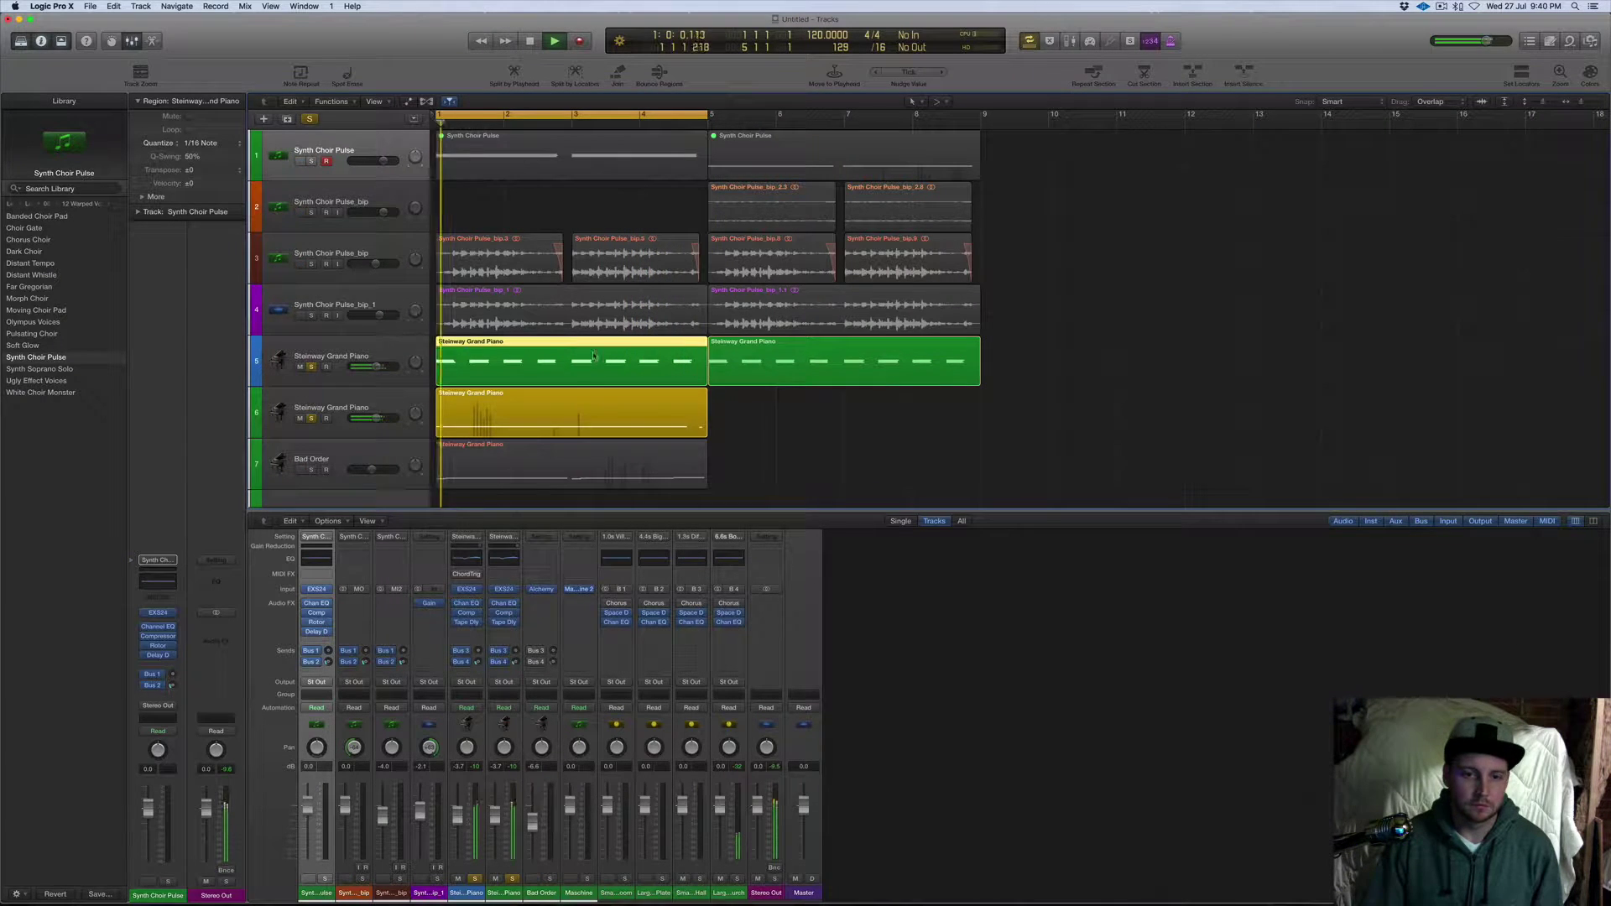
pyautogui.press('space')
# Open the track 6 Steinway Grand Piano region in the Piano Roll and audition its long bass note and short ending note.
pyautogui.click(561, 426)
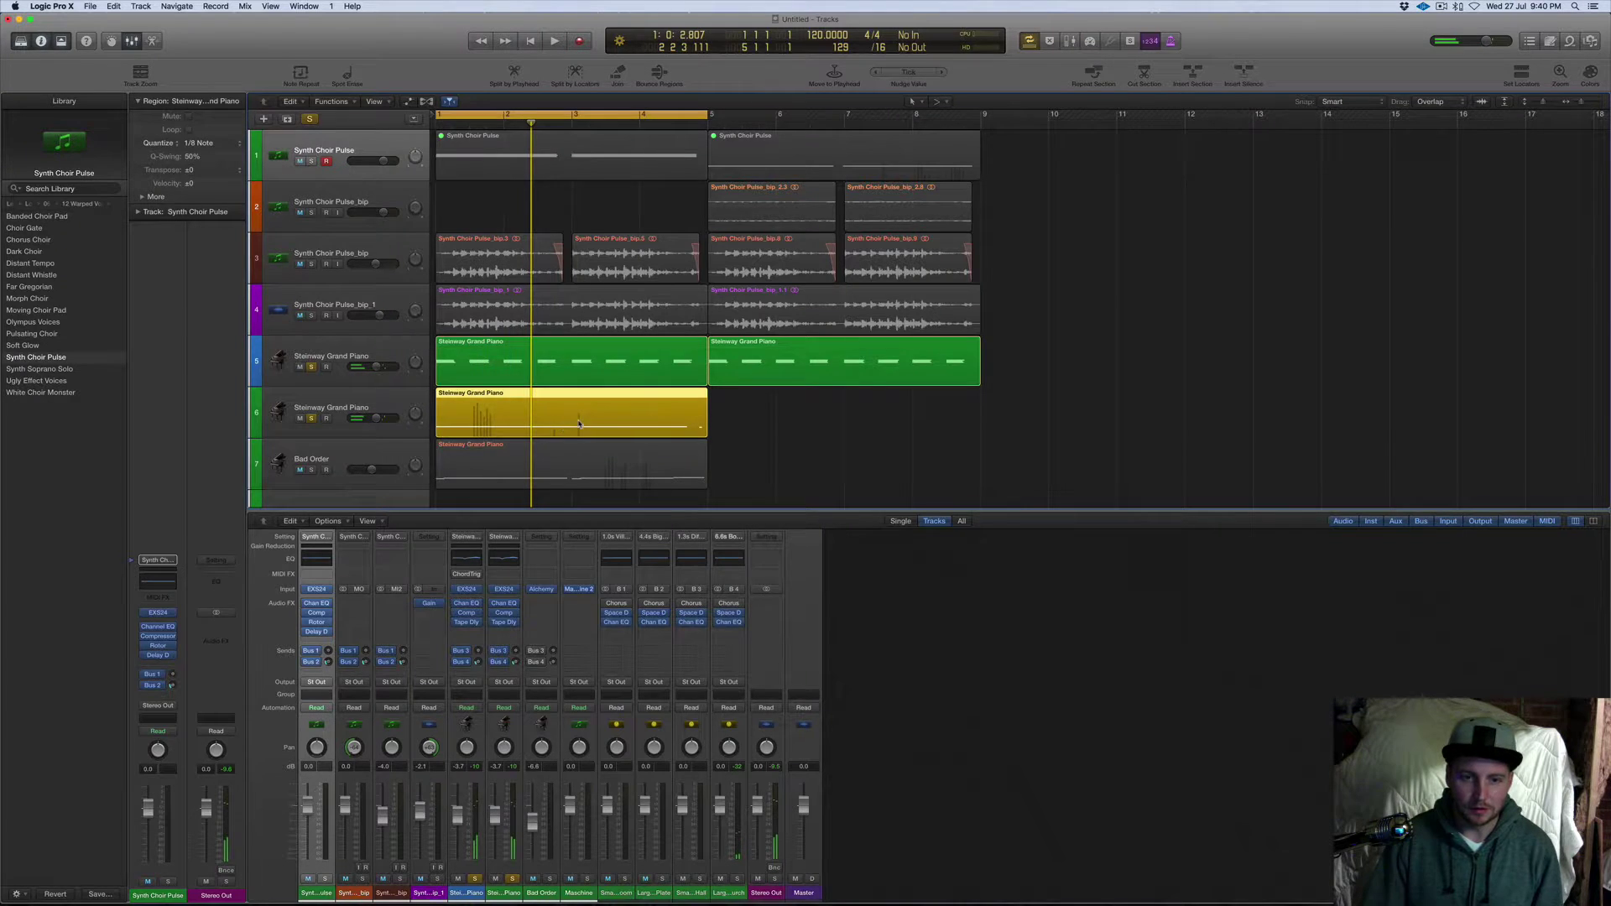
pyautogui.doubleClick(579, 424)
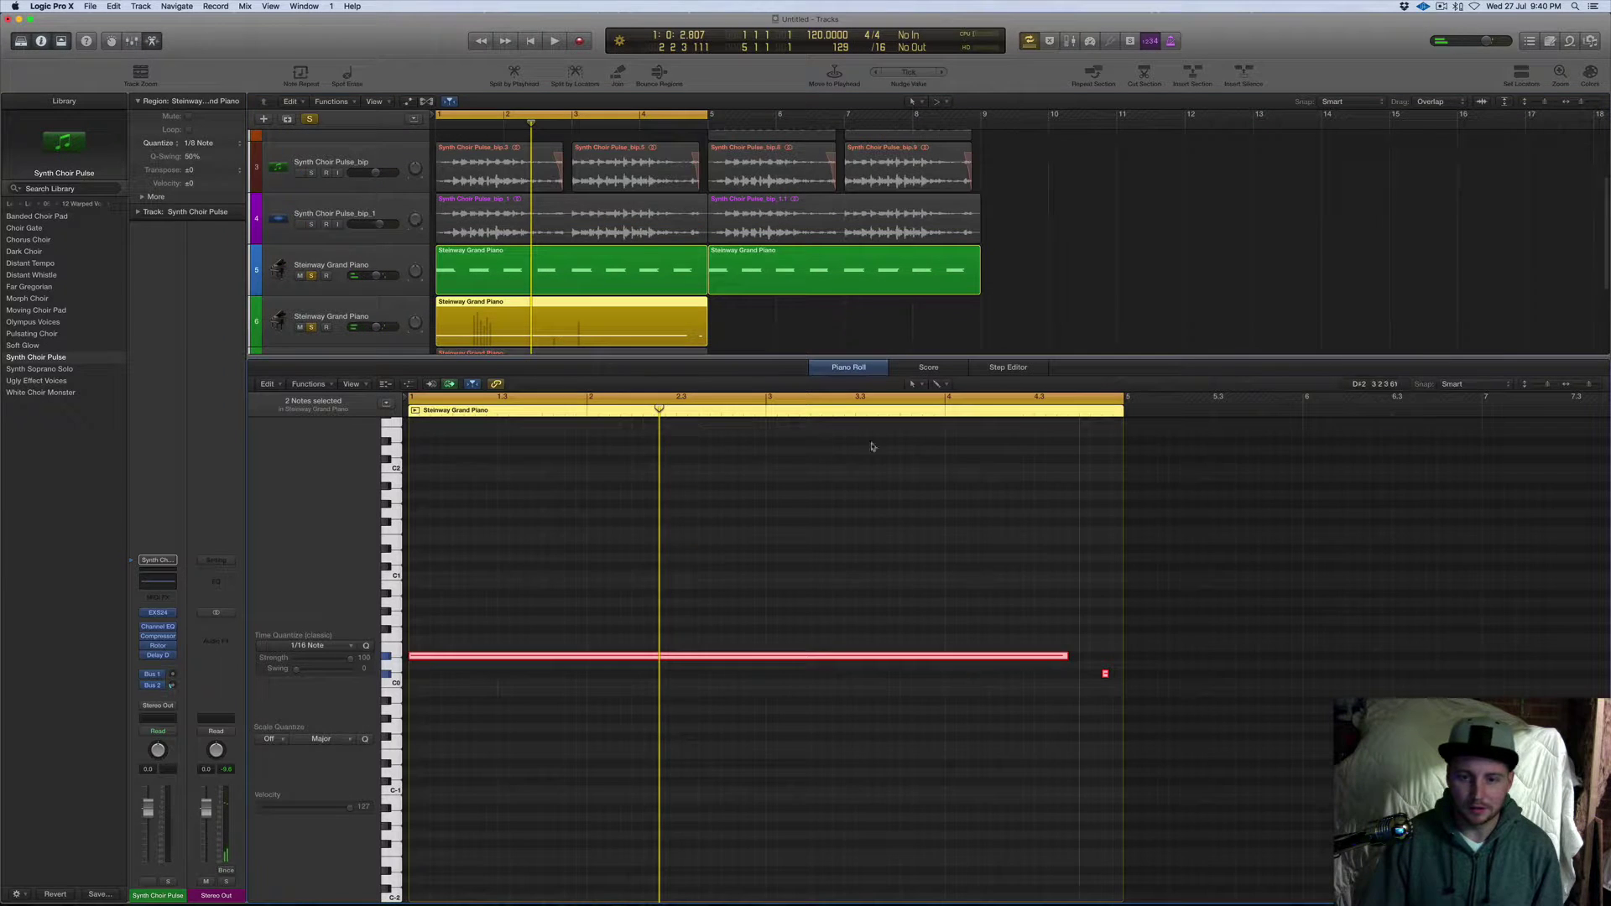
pyautogui.click(387, 660)
pyautogui.click(387, 660)
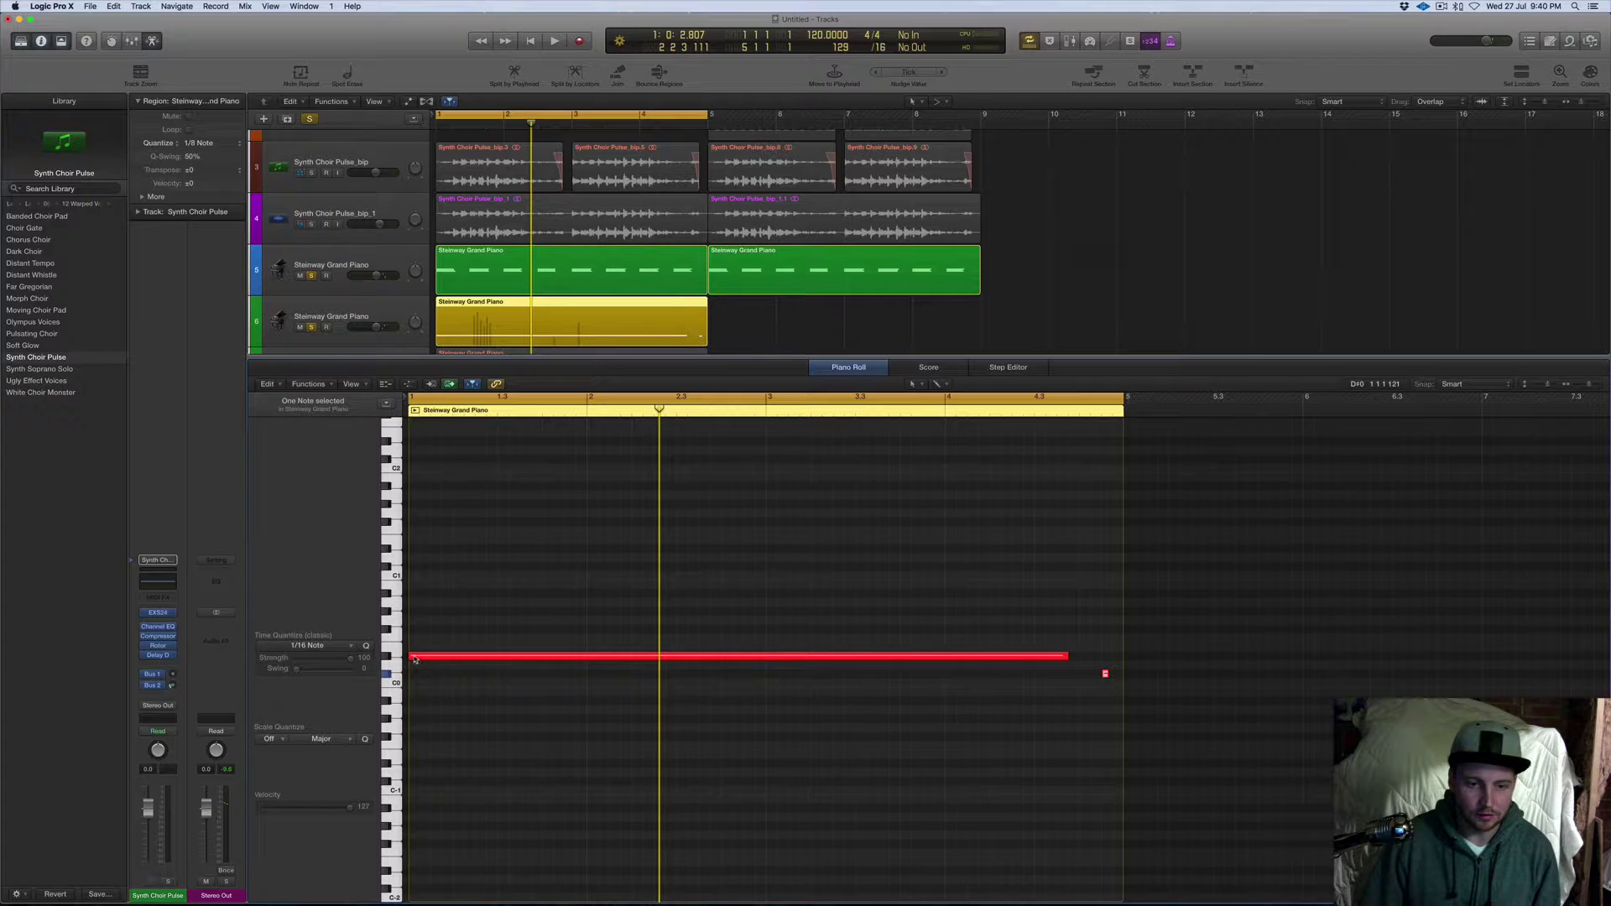
pyautogui.click(1007, 658)
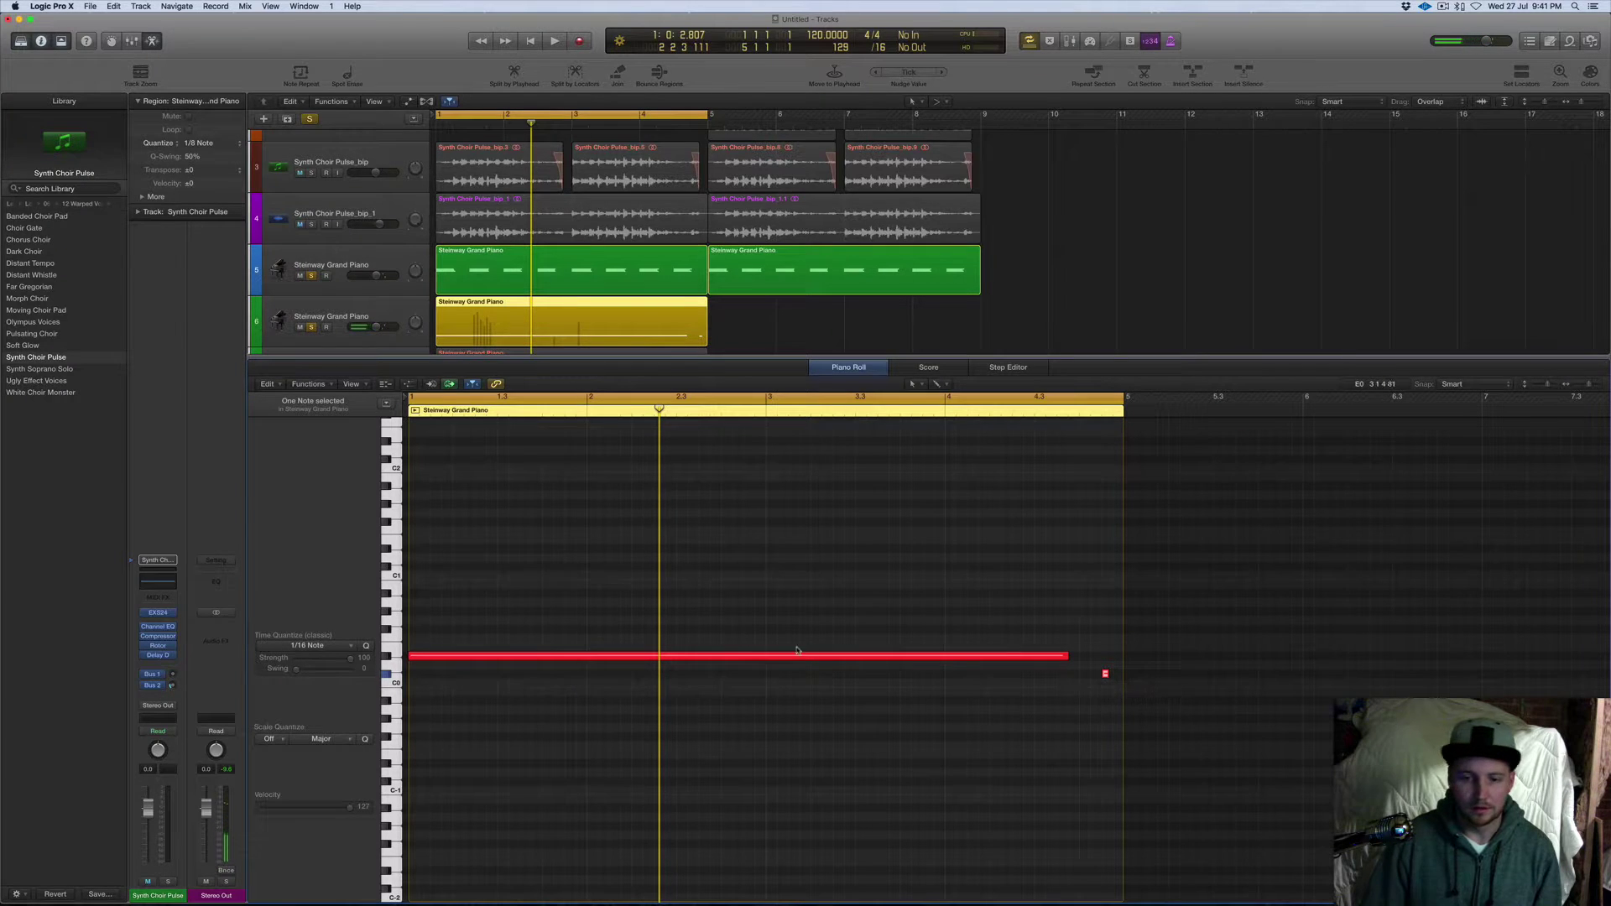
pyautogui.moveTo(1312, 705); pyautogui.dragTo(408, 626)
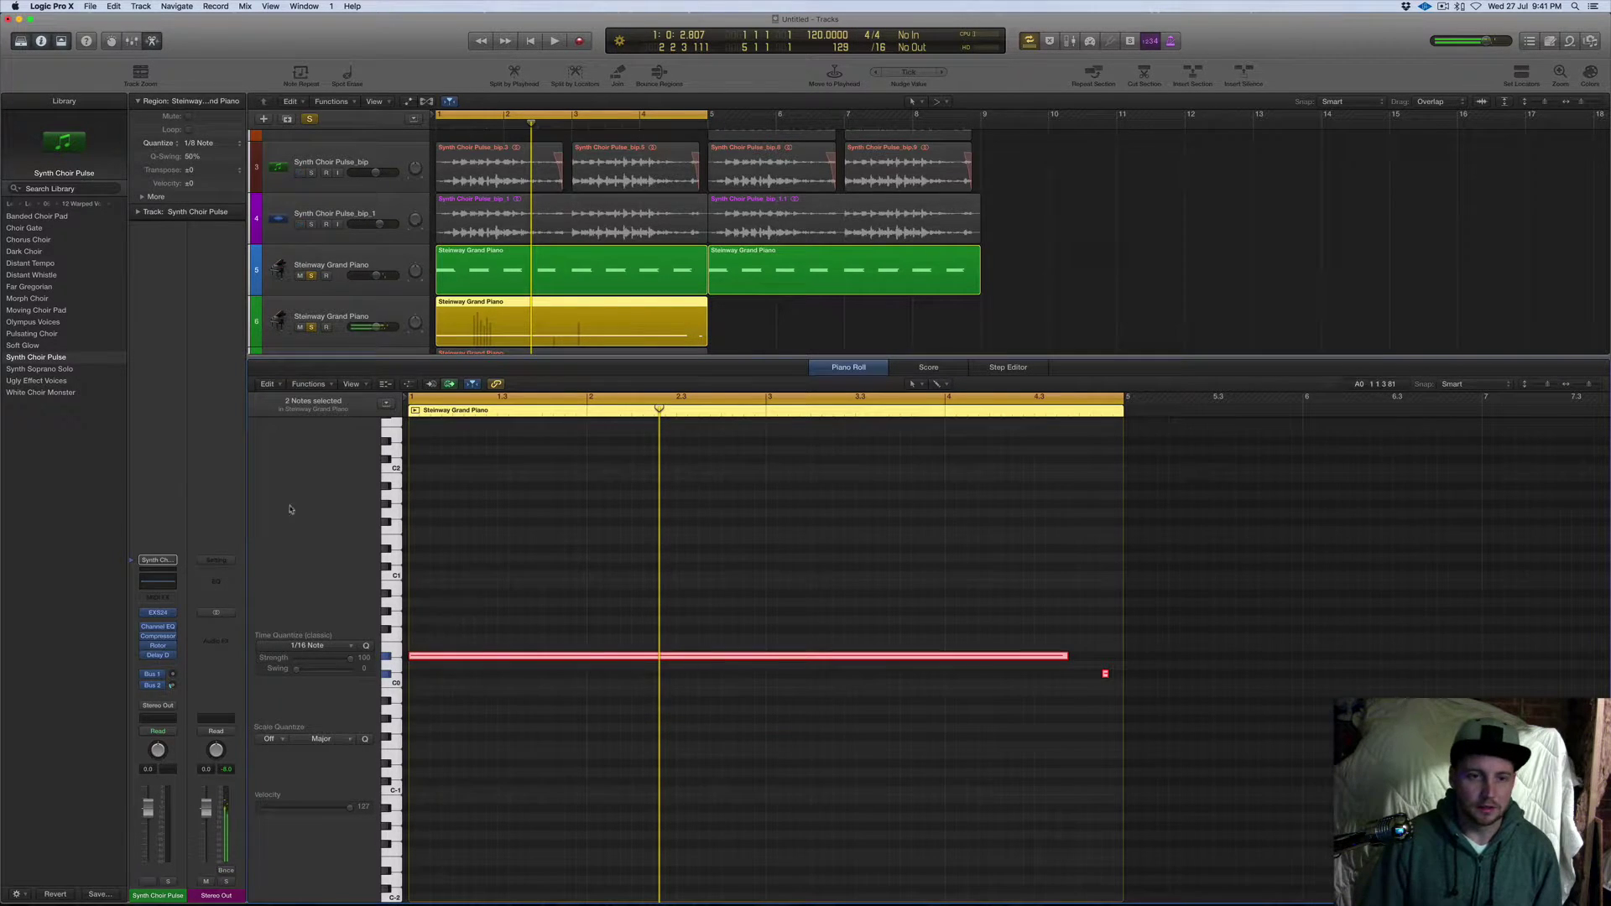
# Add Synth Choir Pulse_bip_1 on track 4 to the solo and listen to it together with the two piano tracks.
pyautogui.press('space')
pyautogui.scroll(-3, 319, 278)
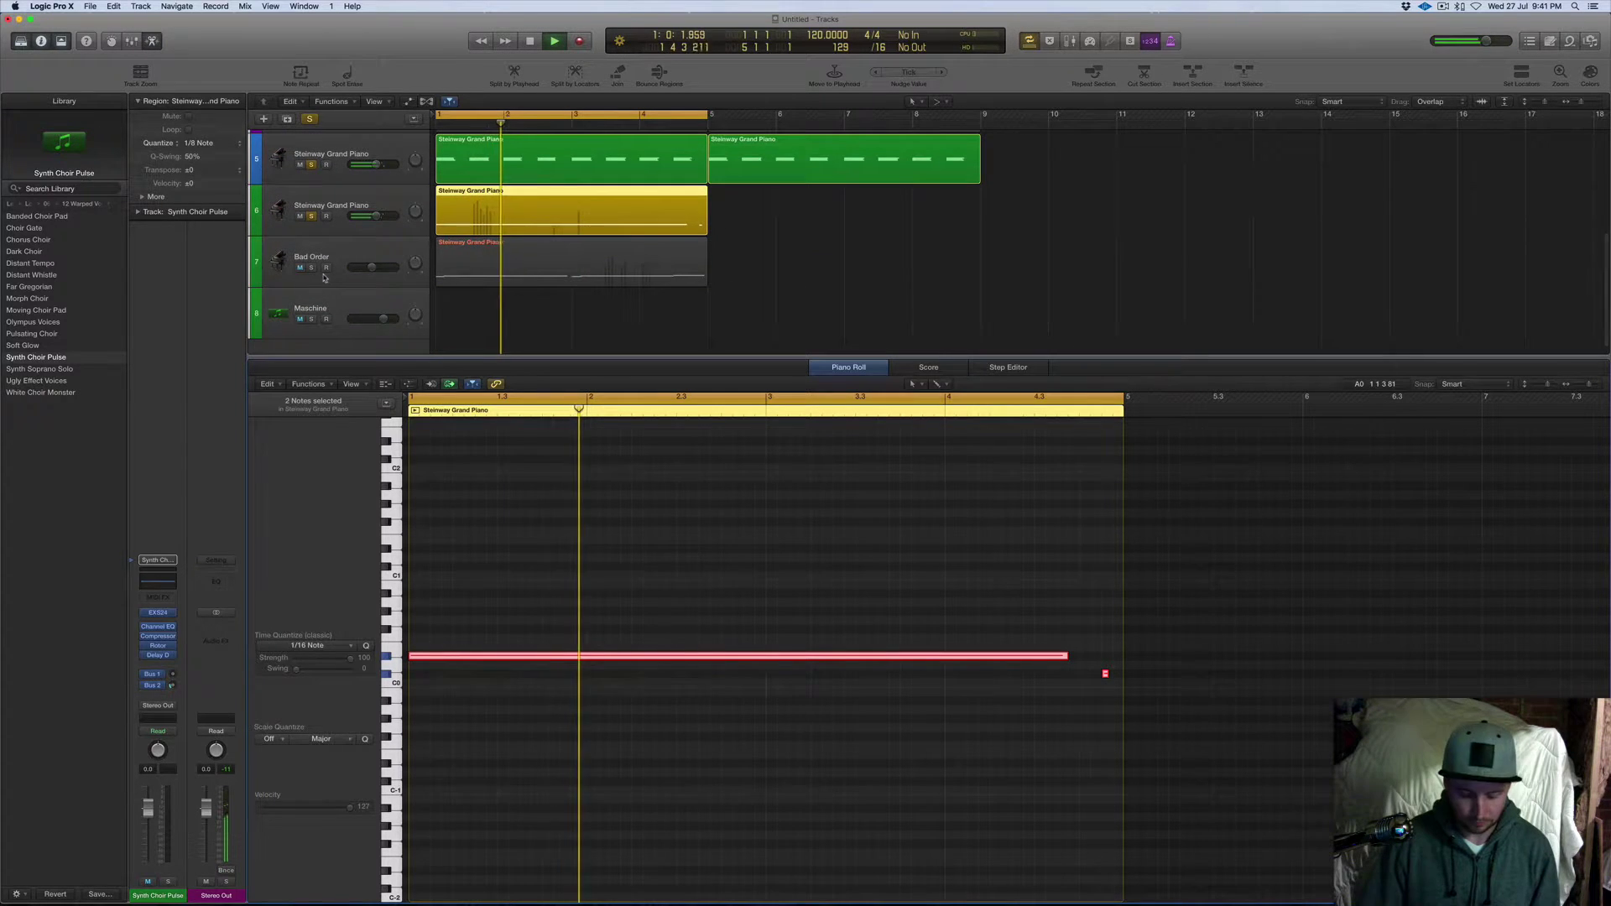
pyautogui.press('x')
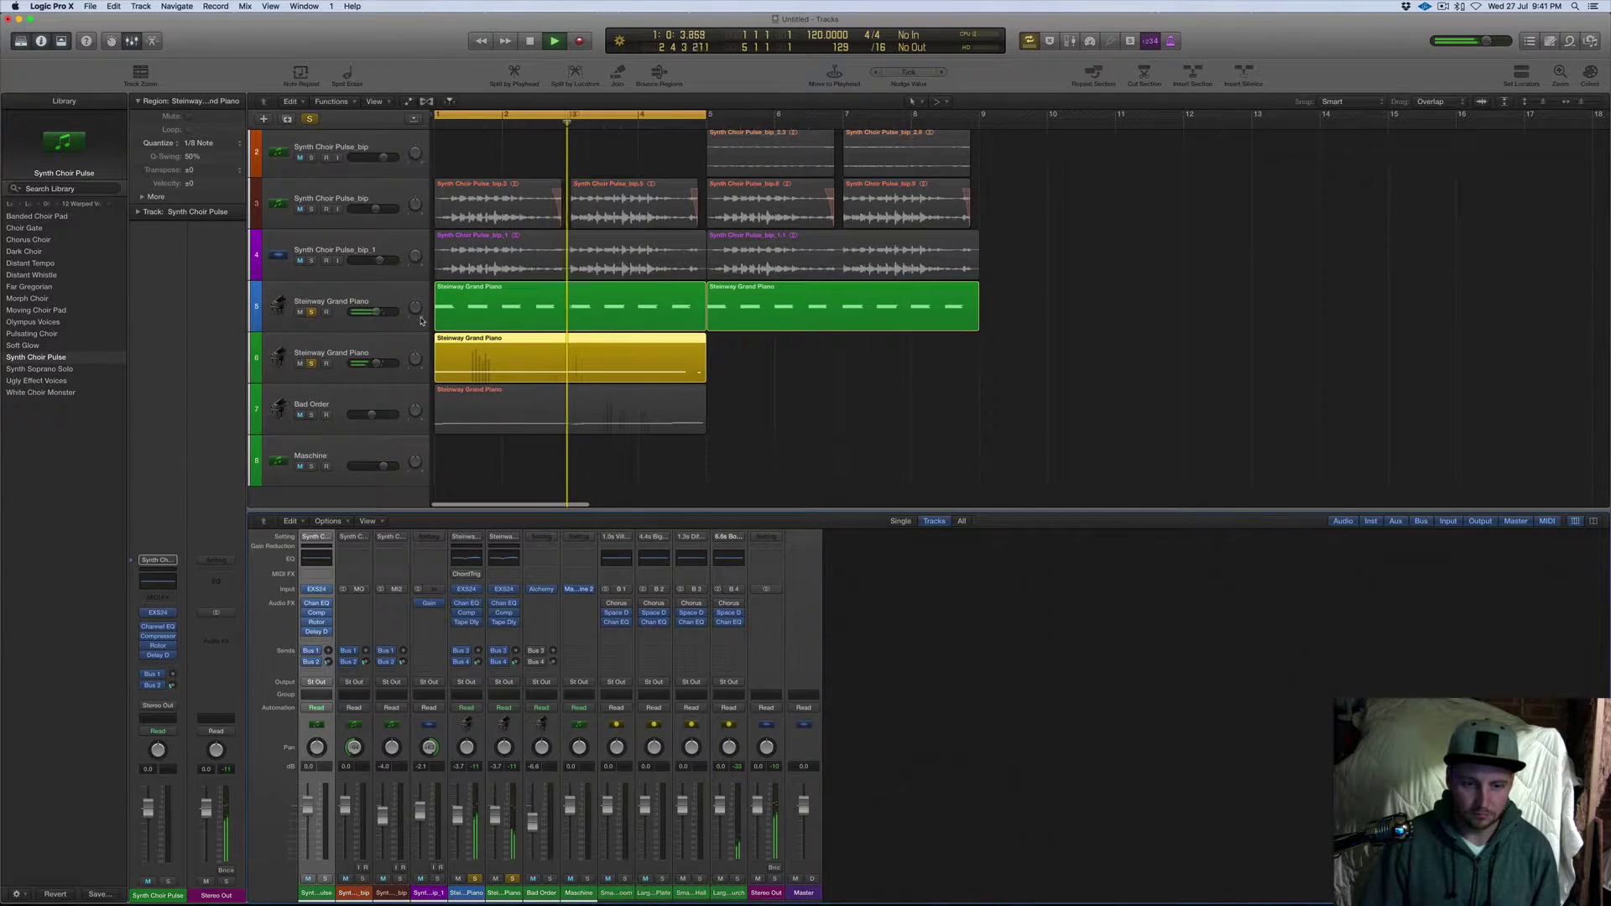
pyautogui.press('x')
pyautogui.click(313, 317)
pyautogui.click(313, 316)
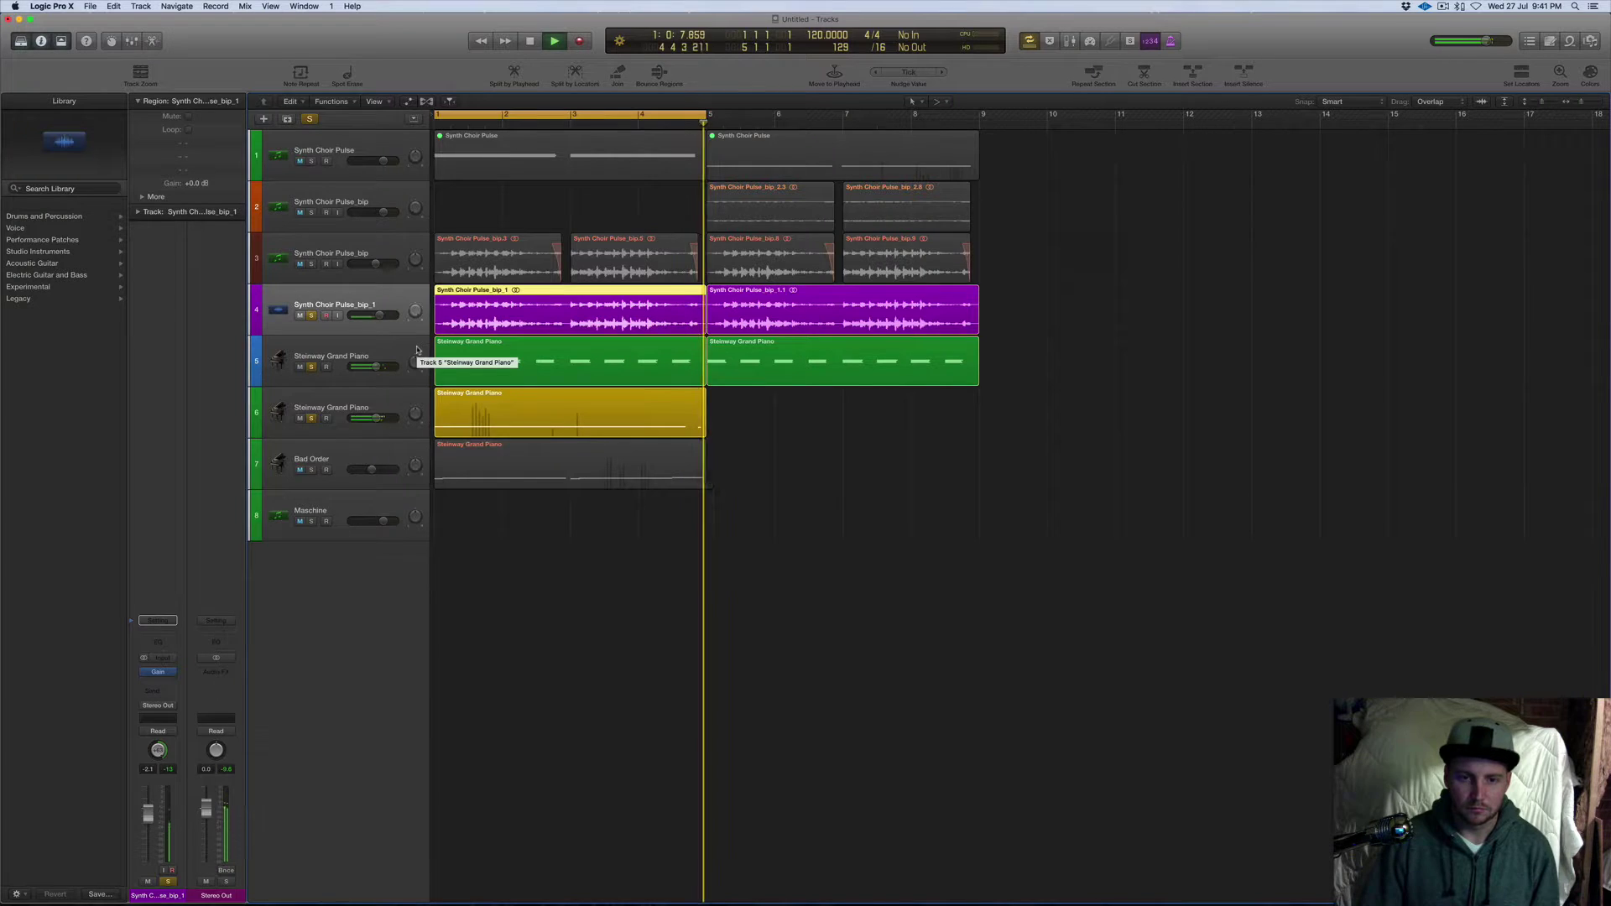
pyautogui.press('space')
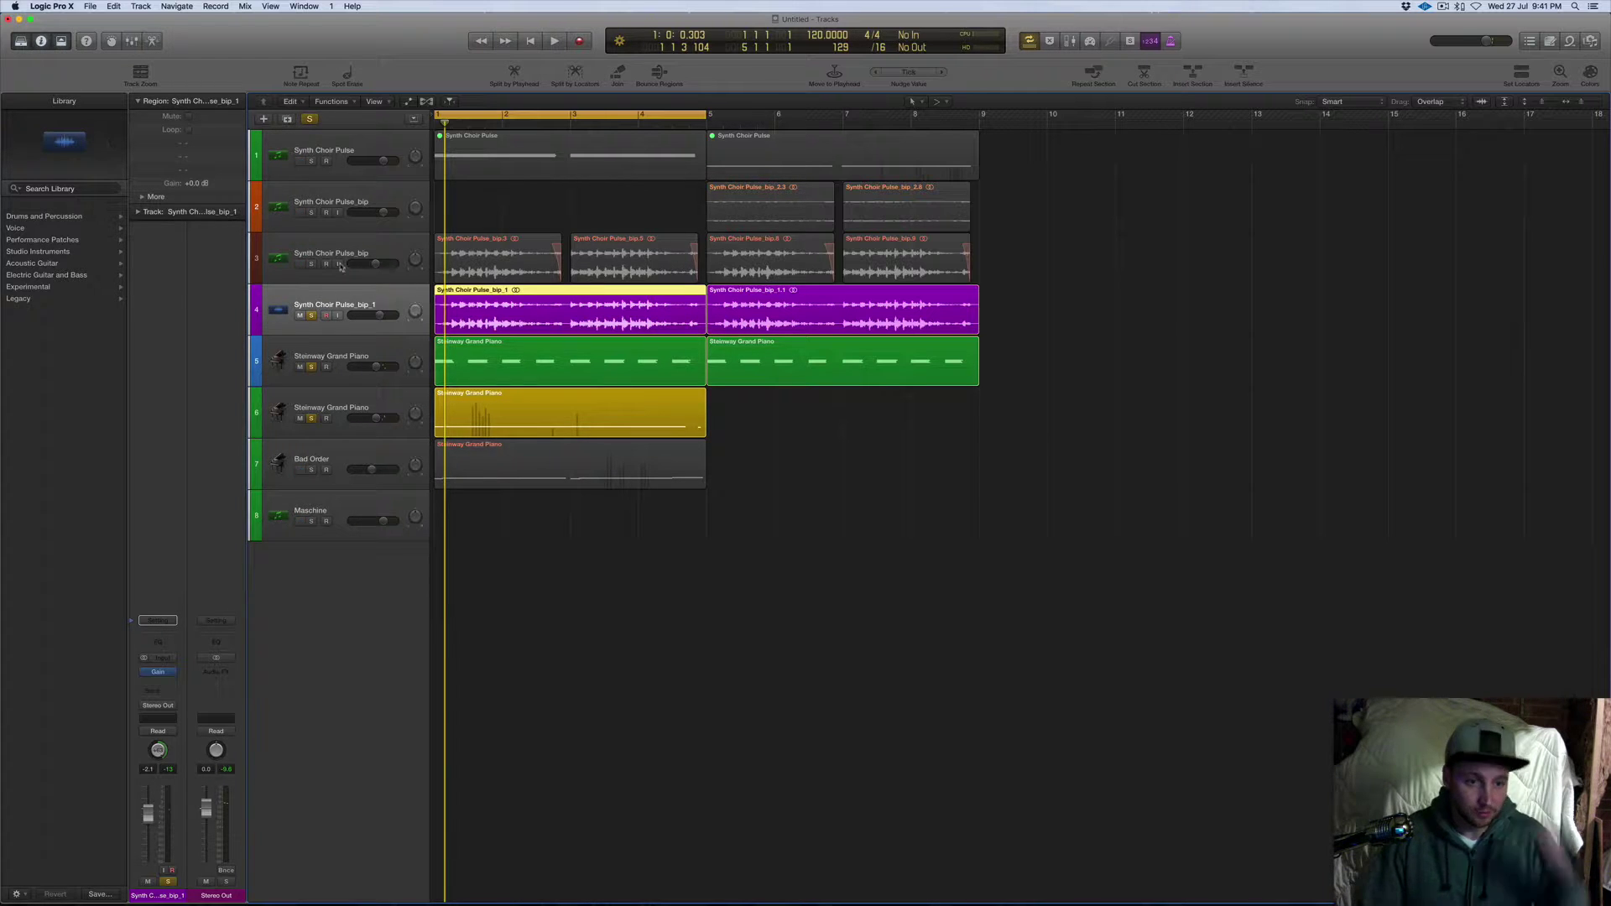
# Search the Library for "Choir" and select the Synth Choir Pulse track on track 1 to browse its matching patches.
pyautogui.click(106, 190)
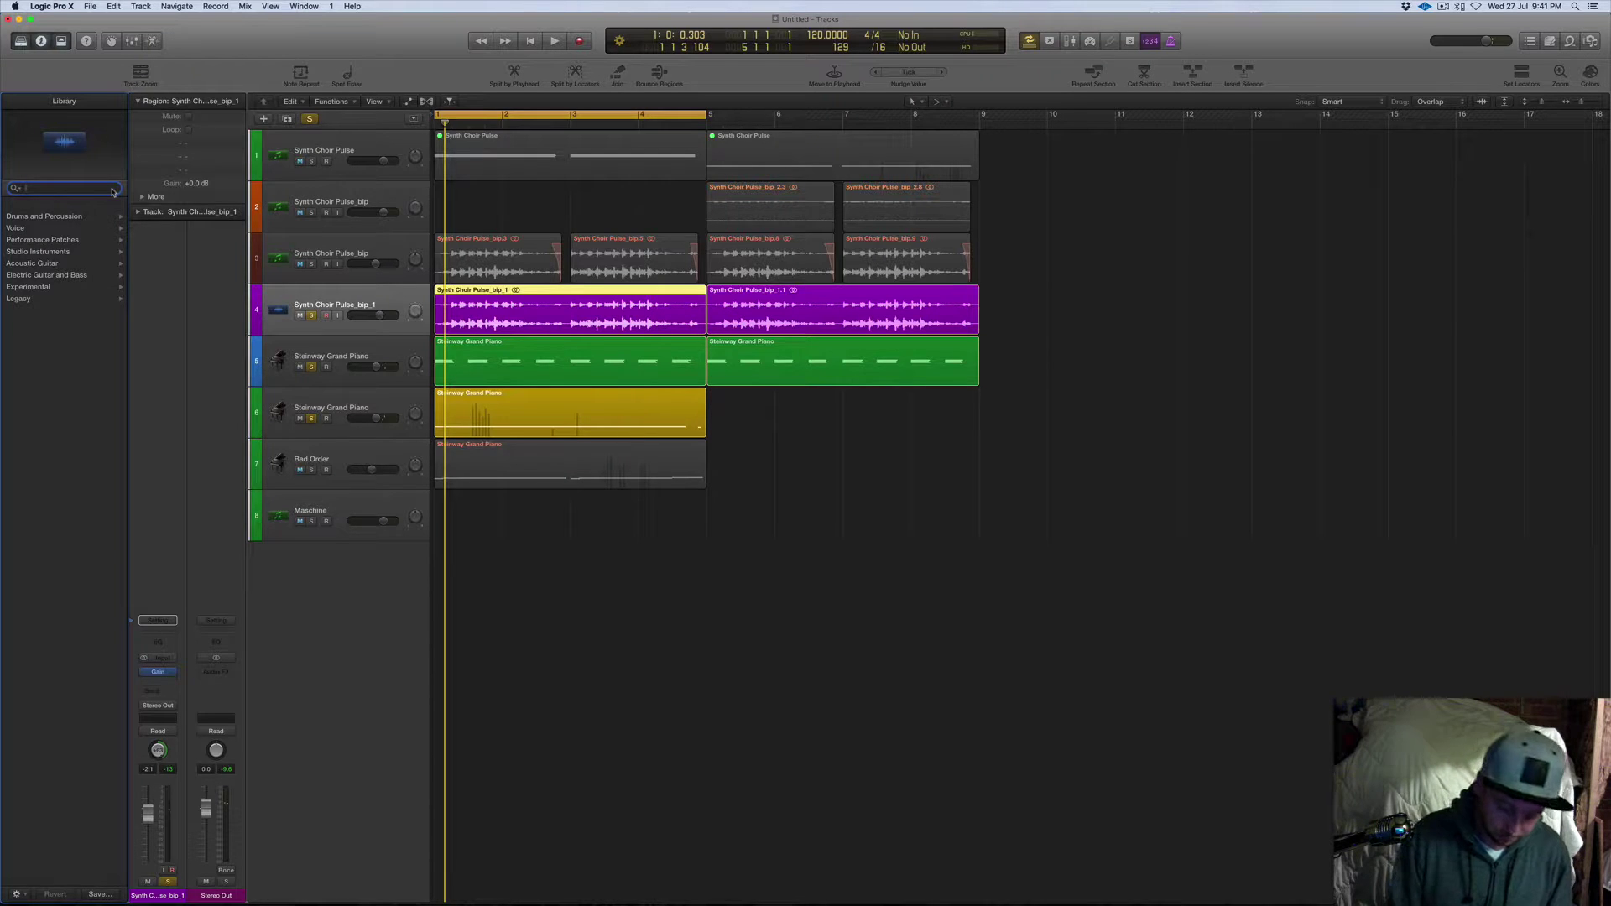
pyautogui.write('Choir')
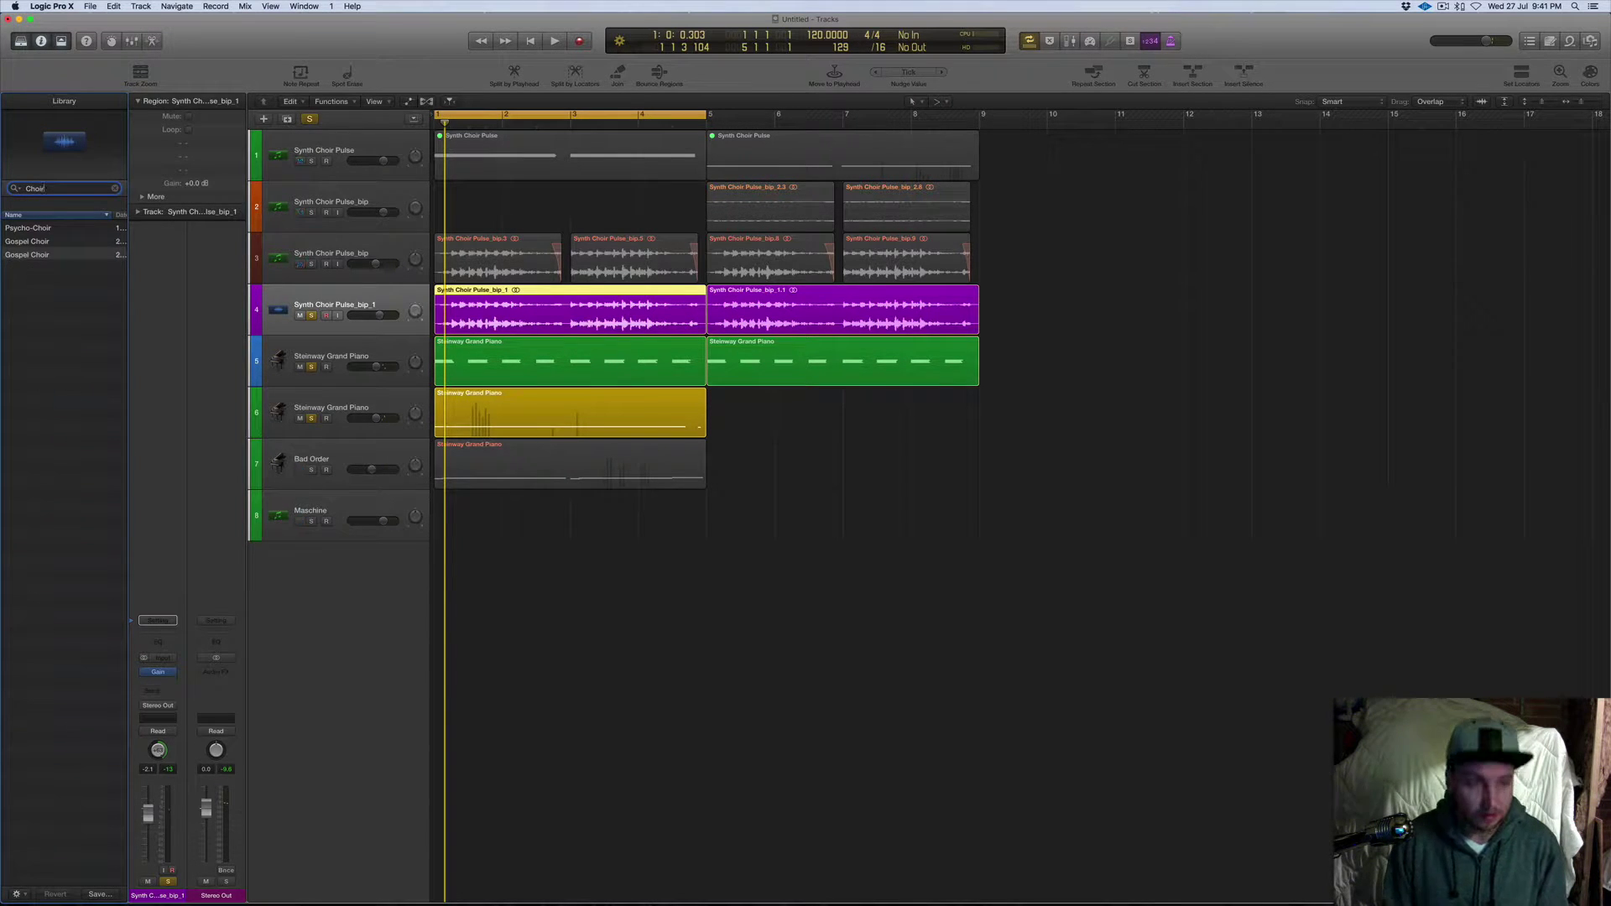
pyautogui.click(339, 295)
pyautogui.click(115, 190)
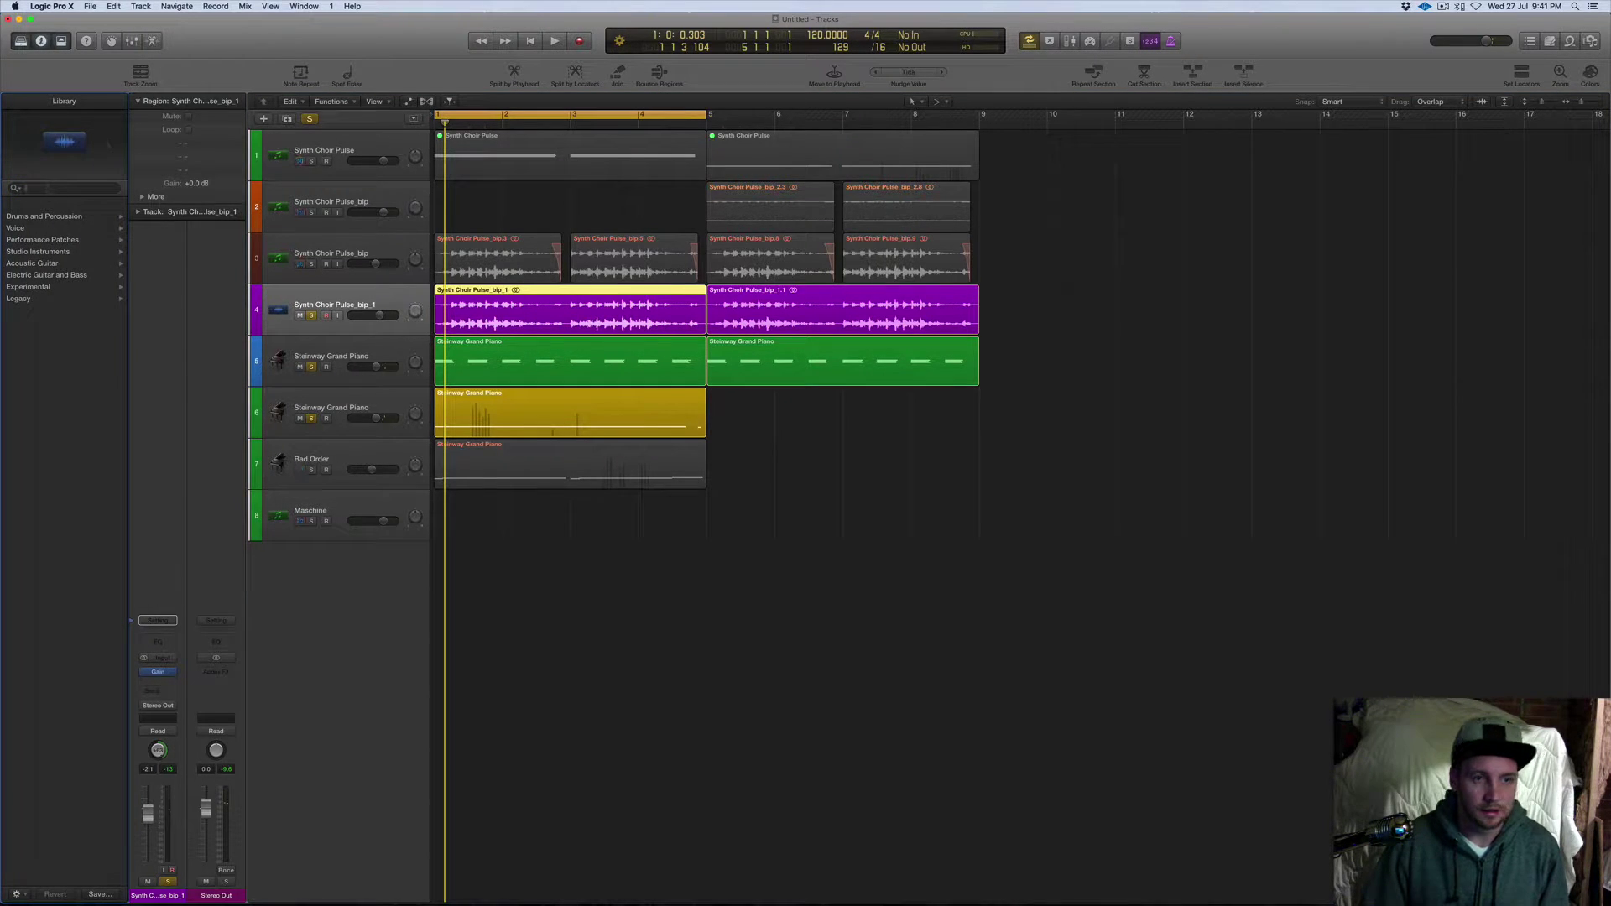
pyautogui.write('Ch')
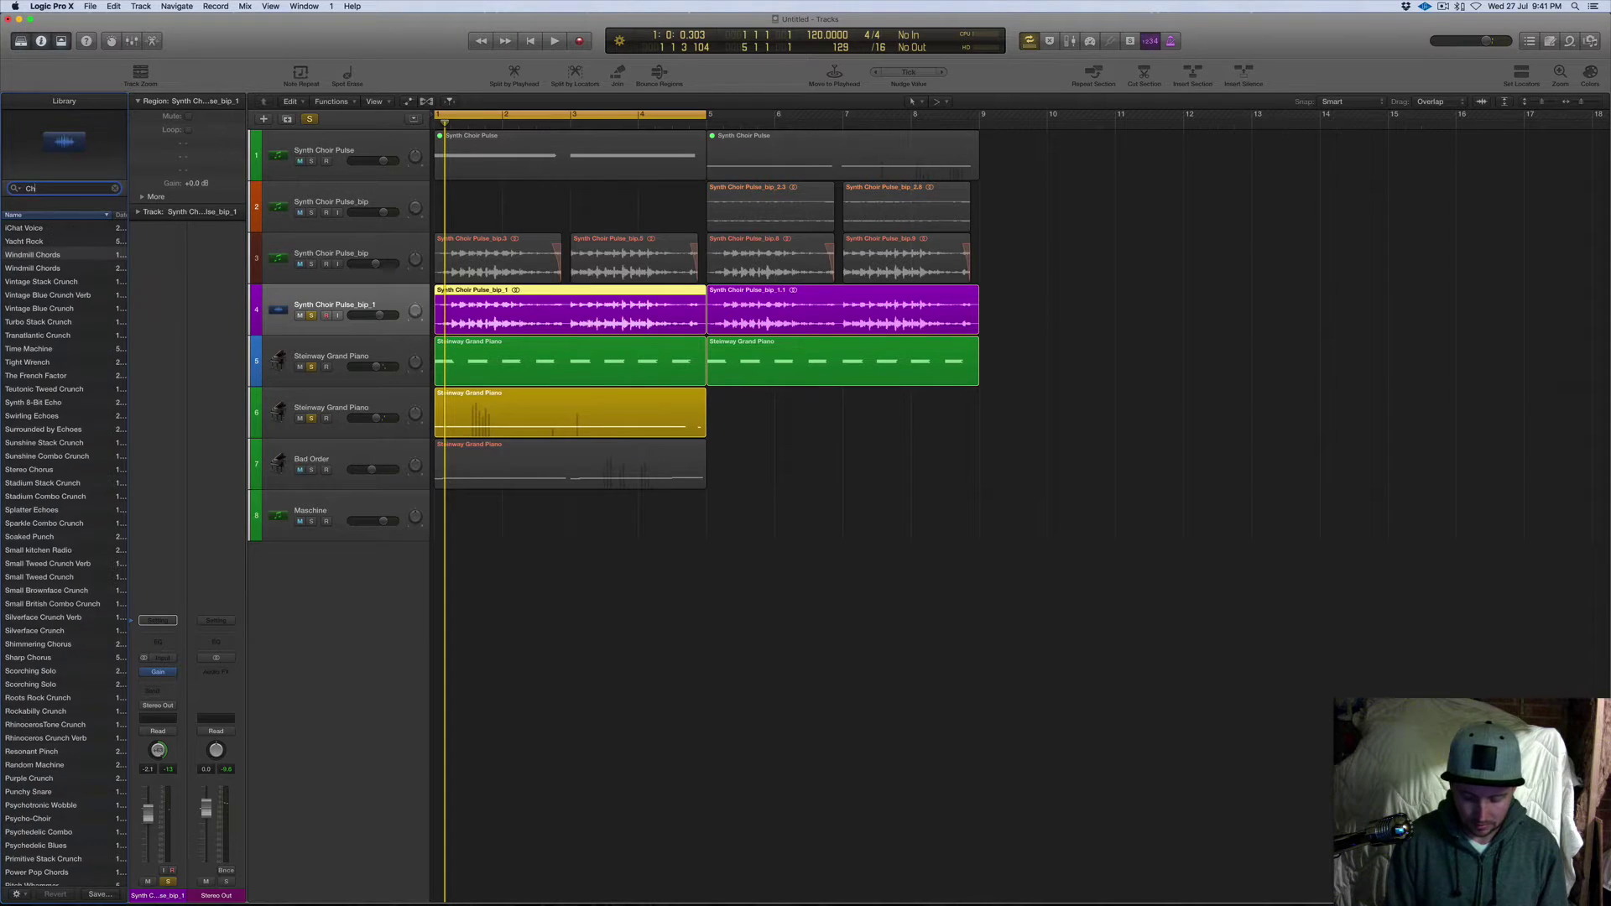
pyautogui.write('oir')
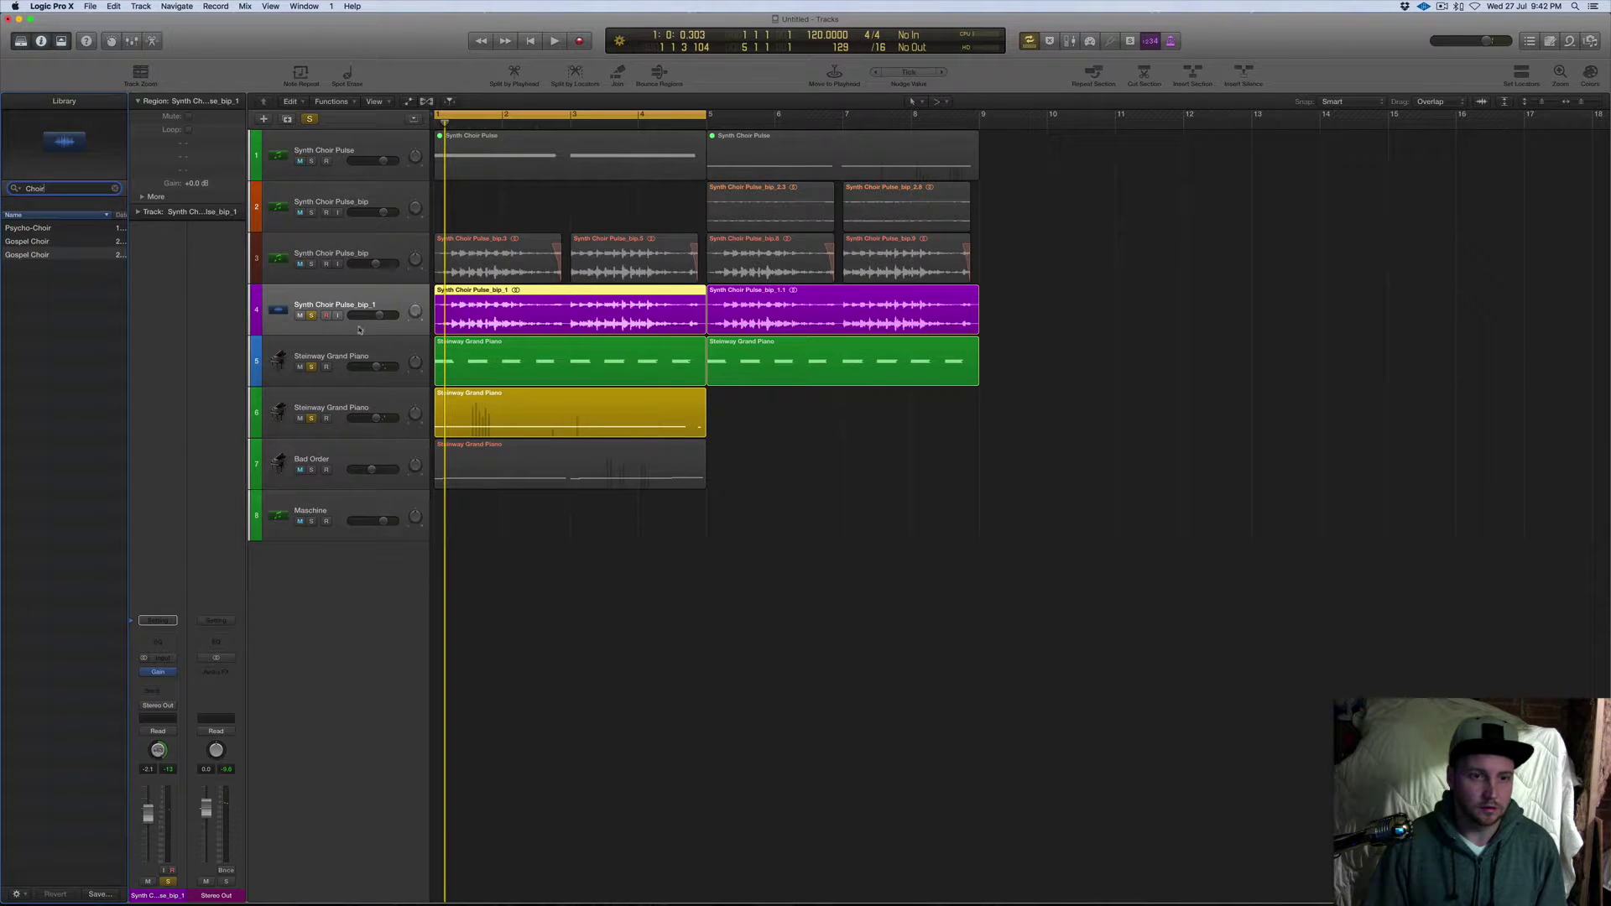
pyautogui.click(329, 139)
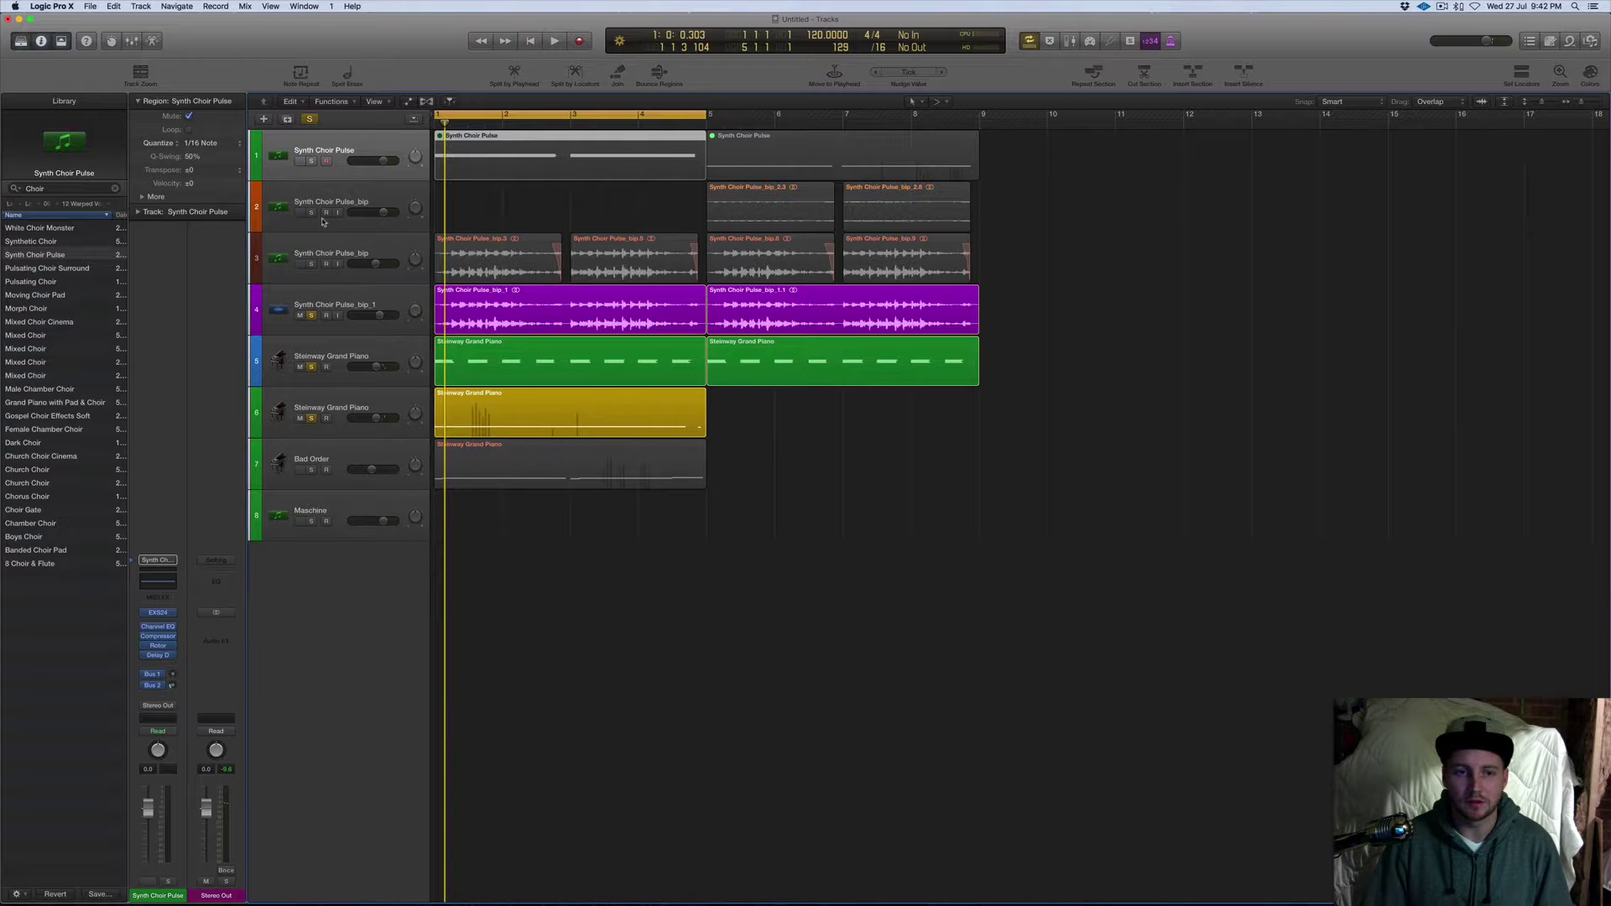
# Inspect the EXS24 instrument of the Steinway Grand Piano on track 5, then close its window.
pyautogui.click(317, 349)
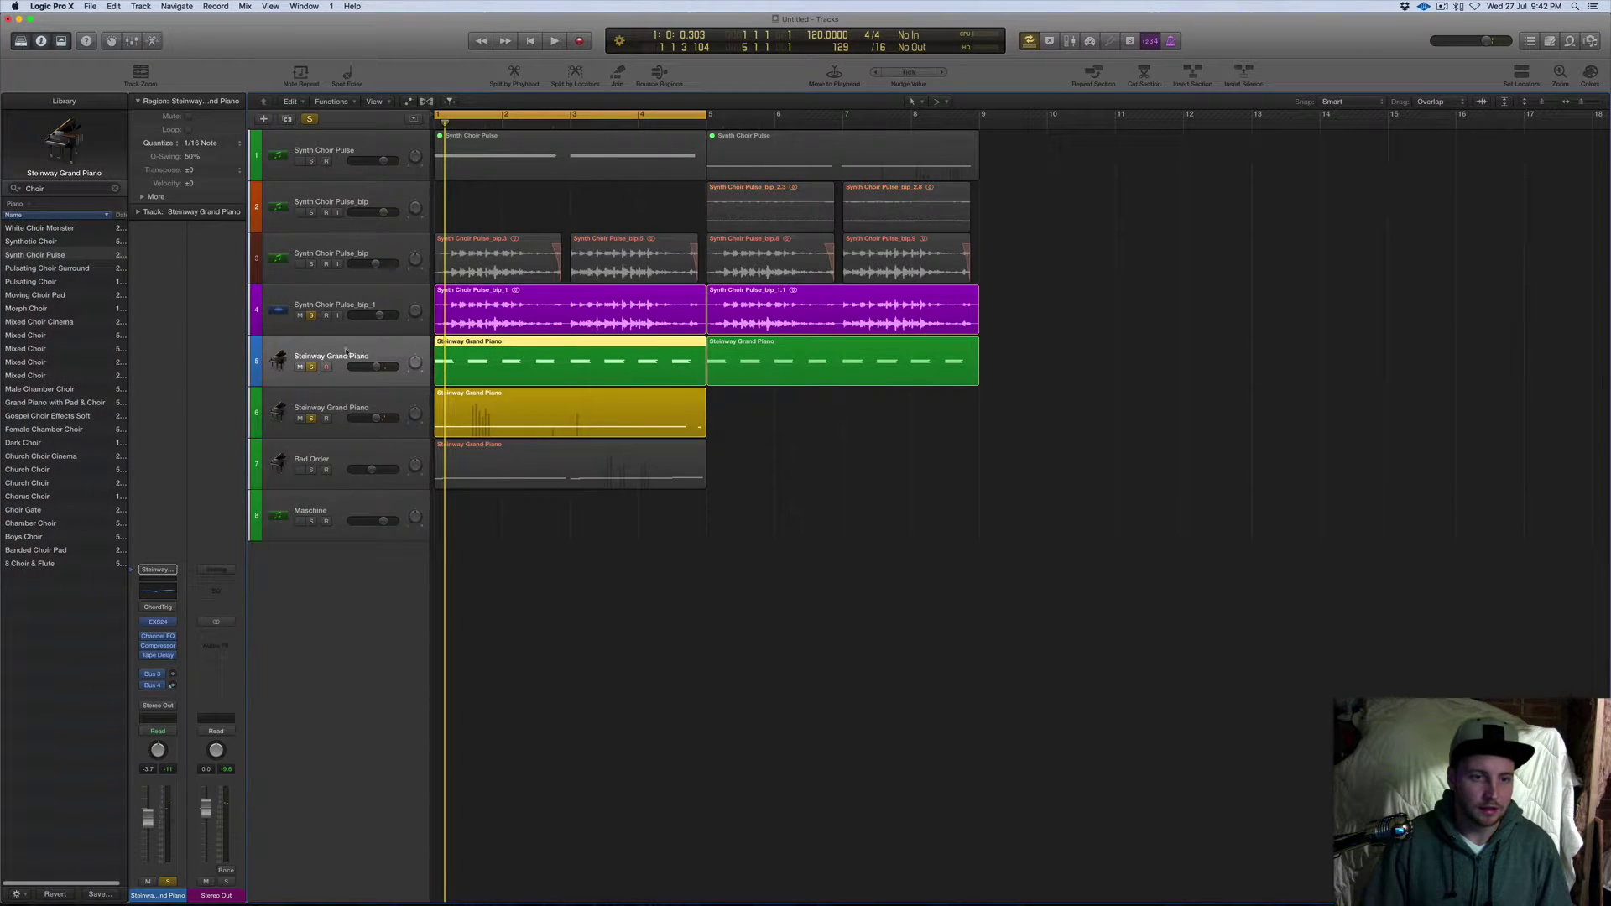
pyautogui.click(335, 400)
pyautogui.click(331, 352)
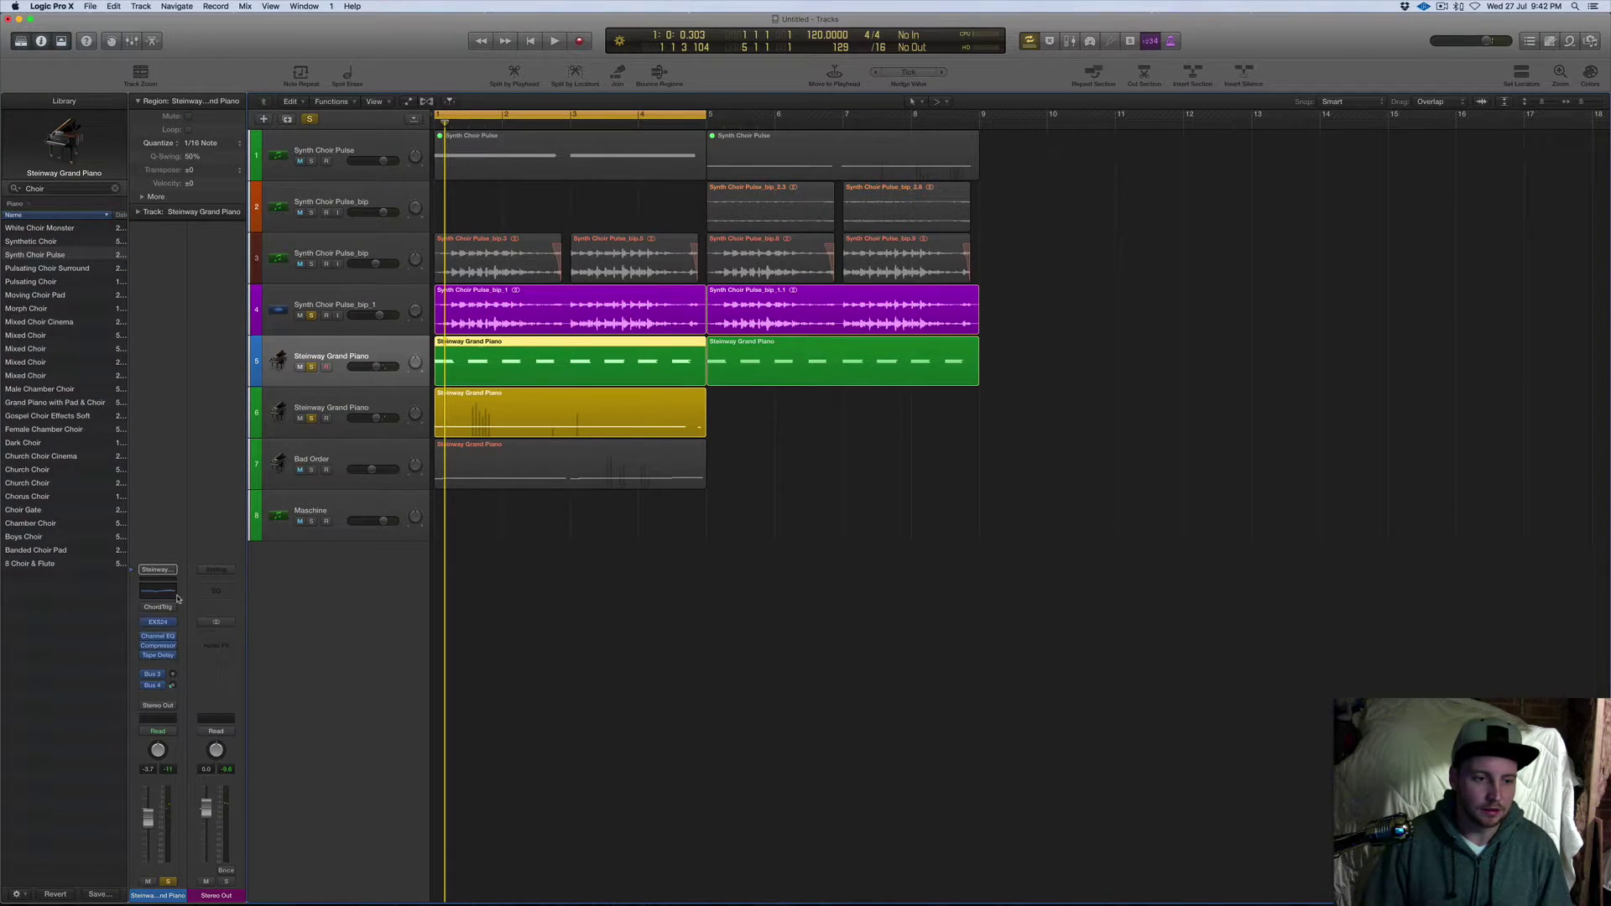
pyautogui.click(159, 622)
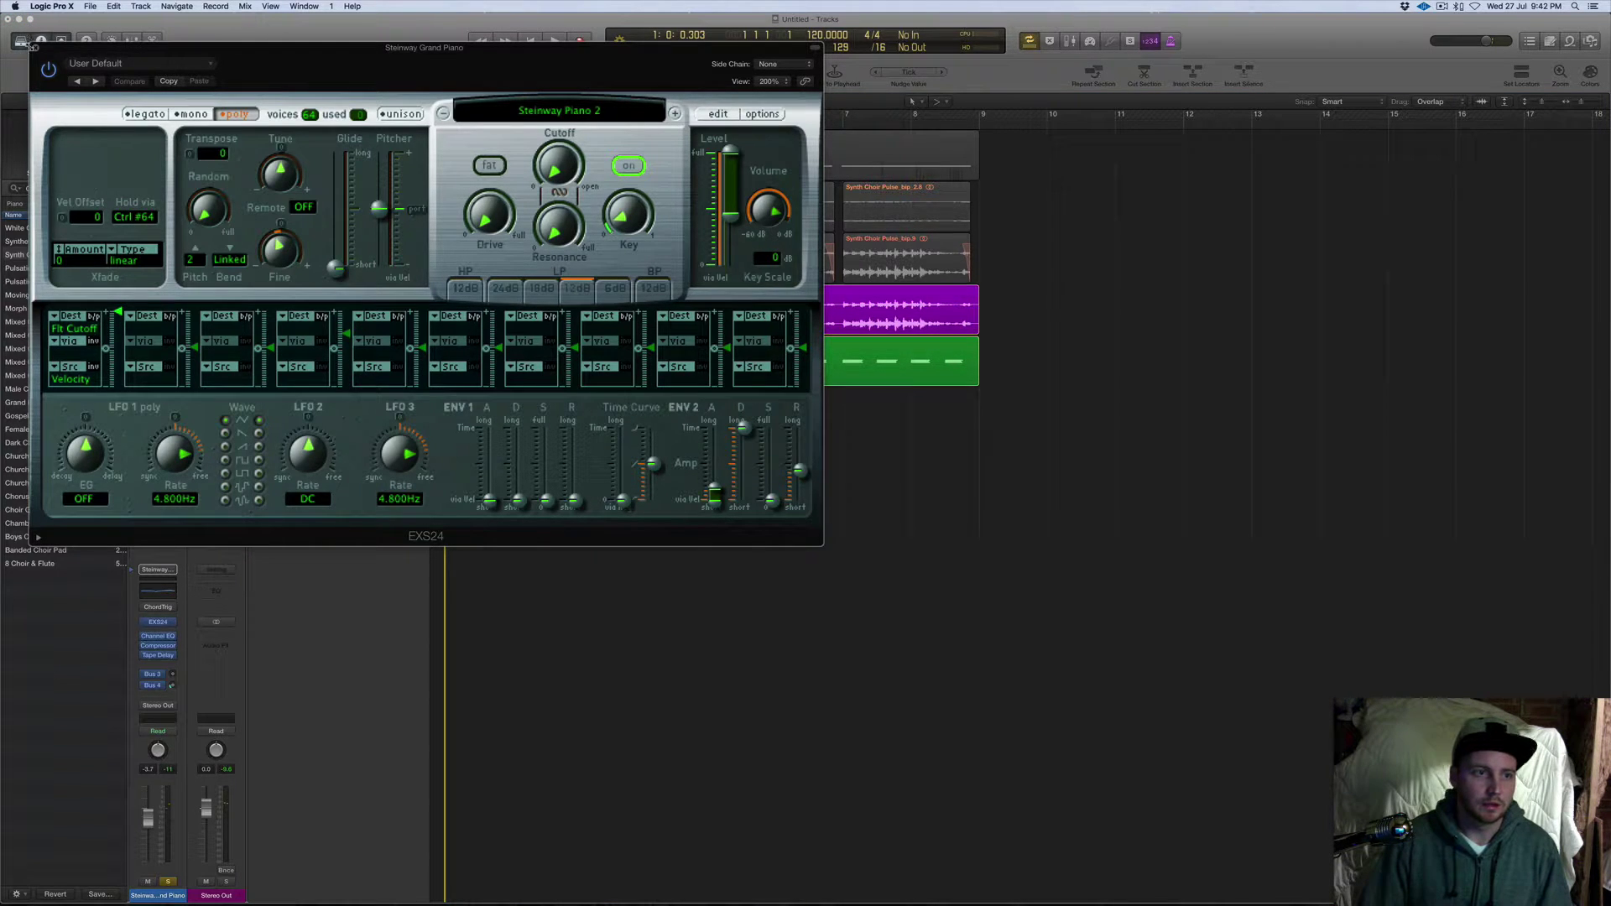
pyautogui.click(818, 51)
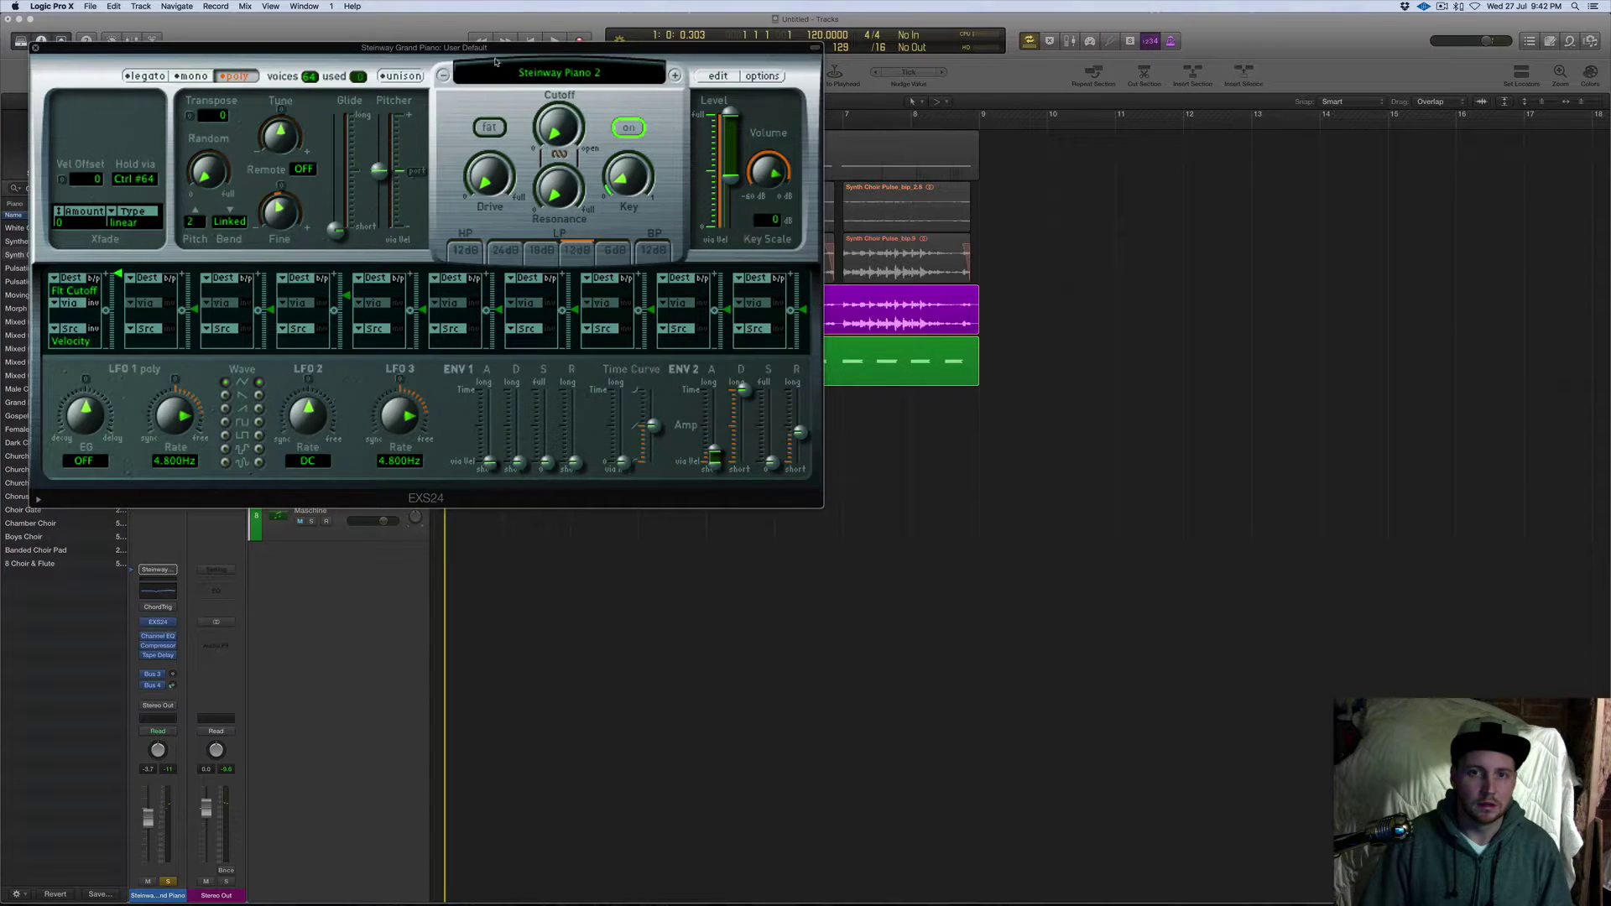
pyautogui.moveTo(246, 47); pyautogui.dragTo(655, 174)
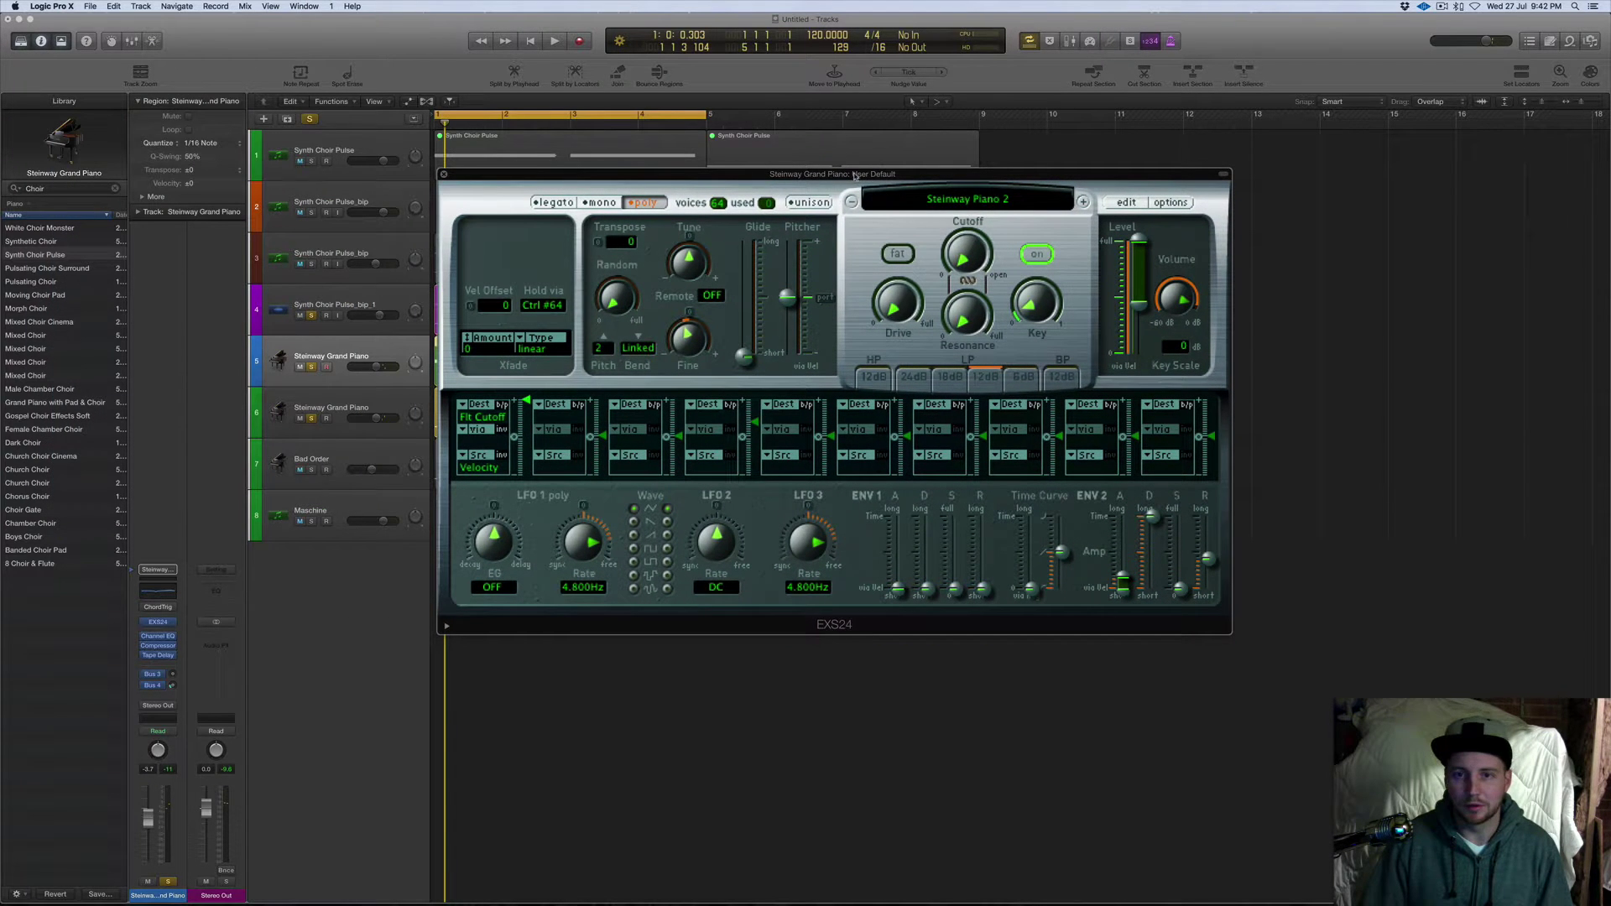
pyautogui.click(443, 173)
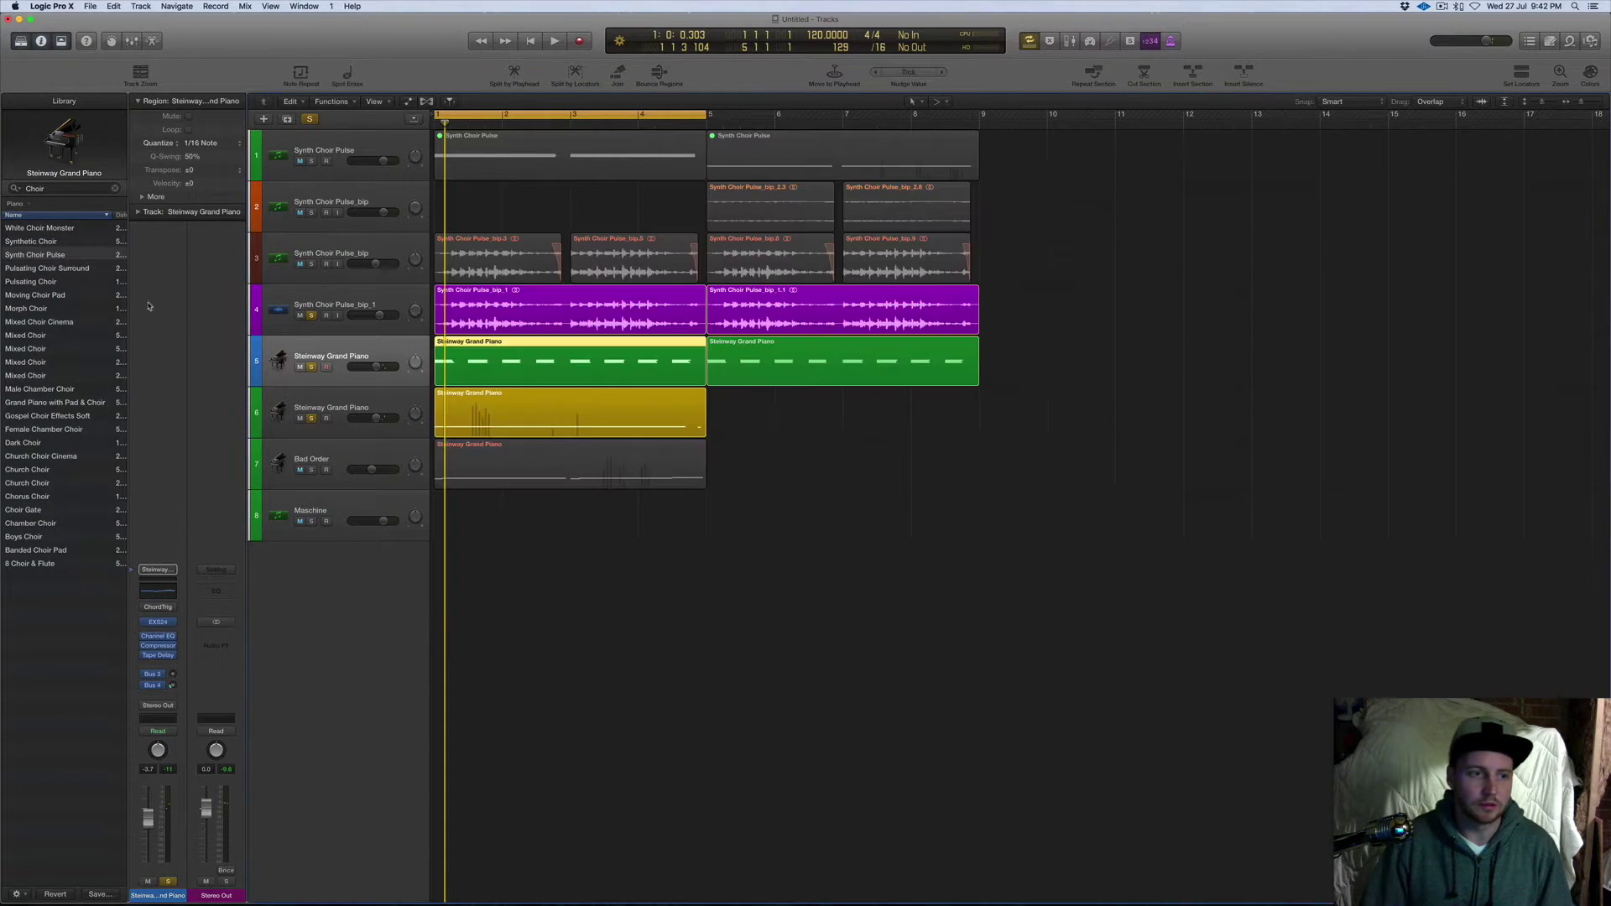
# Clear the Library search and choose the Steinway Grand Piano patch for track 5.
pyautogui.click(115, 188)
pyautogui.click(68, 276)
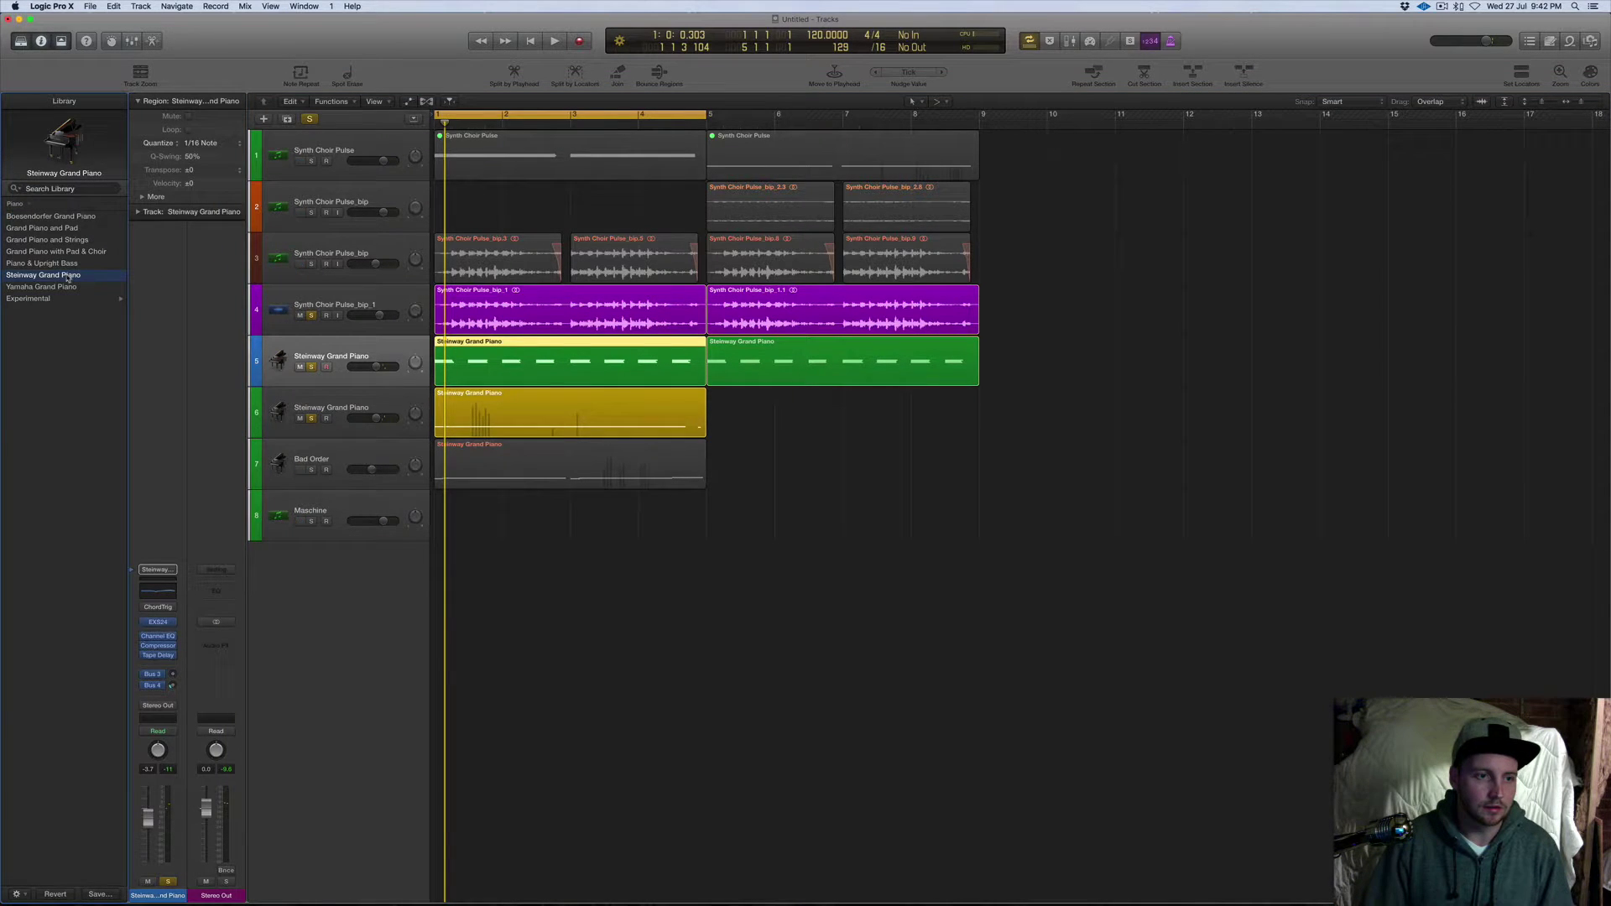
pyautogui.click(326, 394)
# Add the Bad Order track to the solo and view its Bad Order lead preset in Alchemy before closing the plug-in window.
pyautogui.click(334, 448)
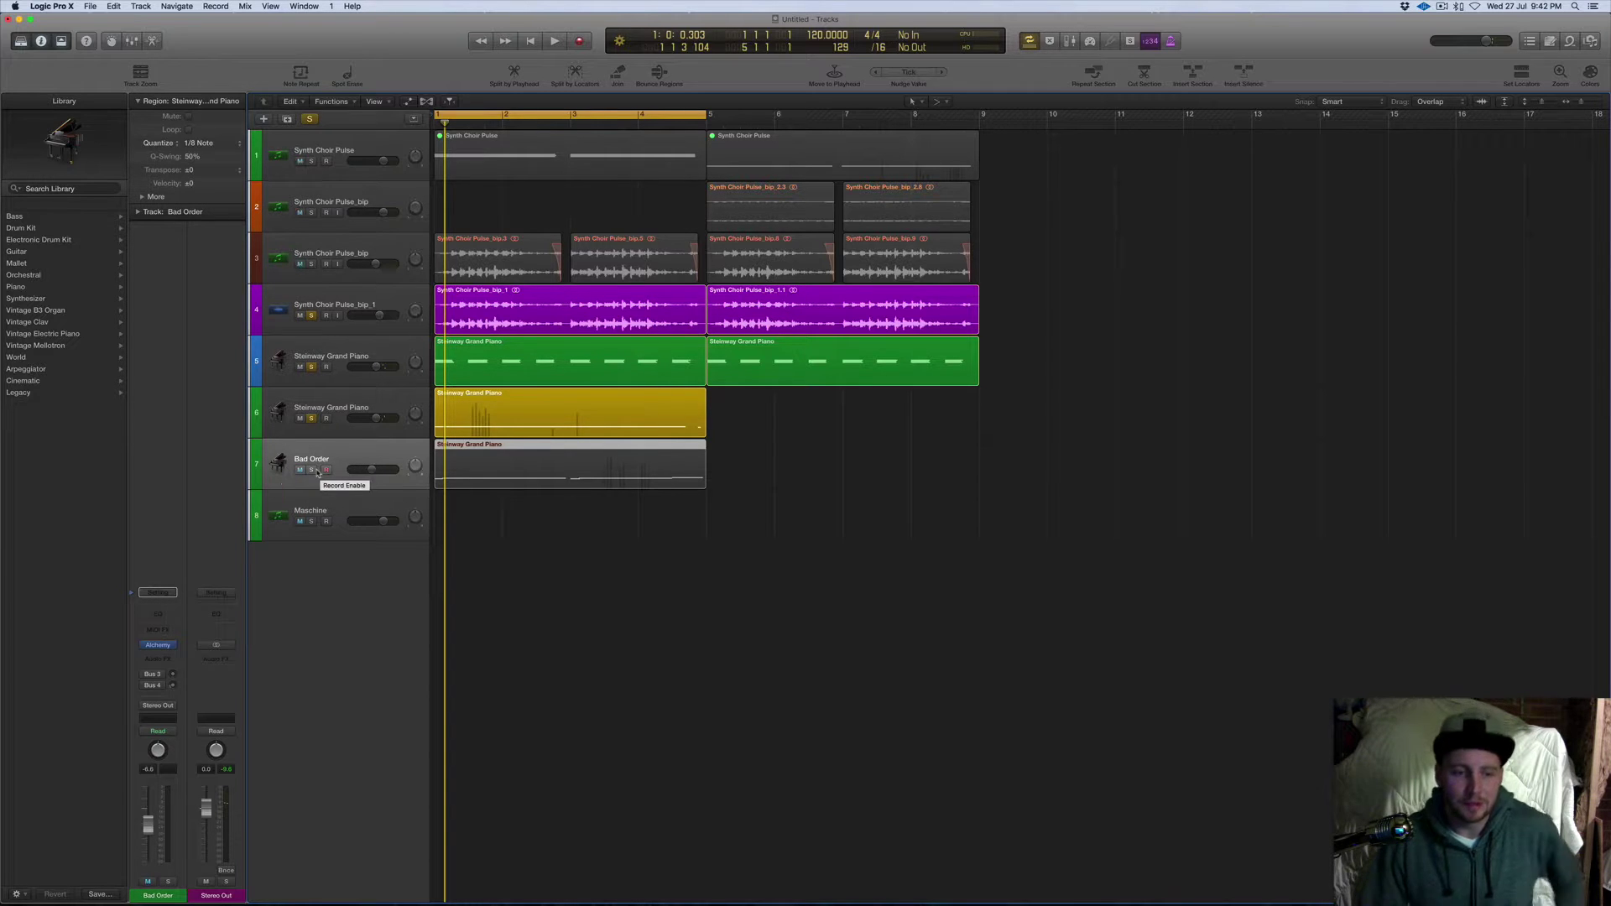
pyautogui.click(312, 470)
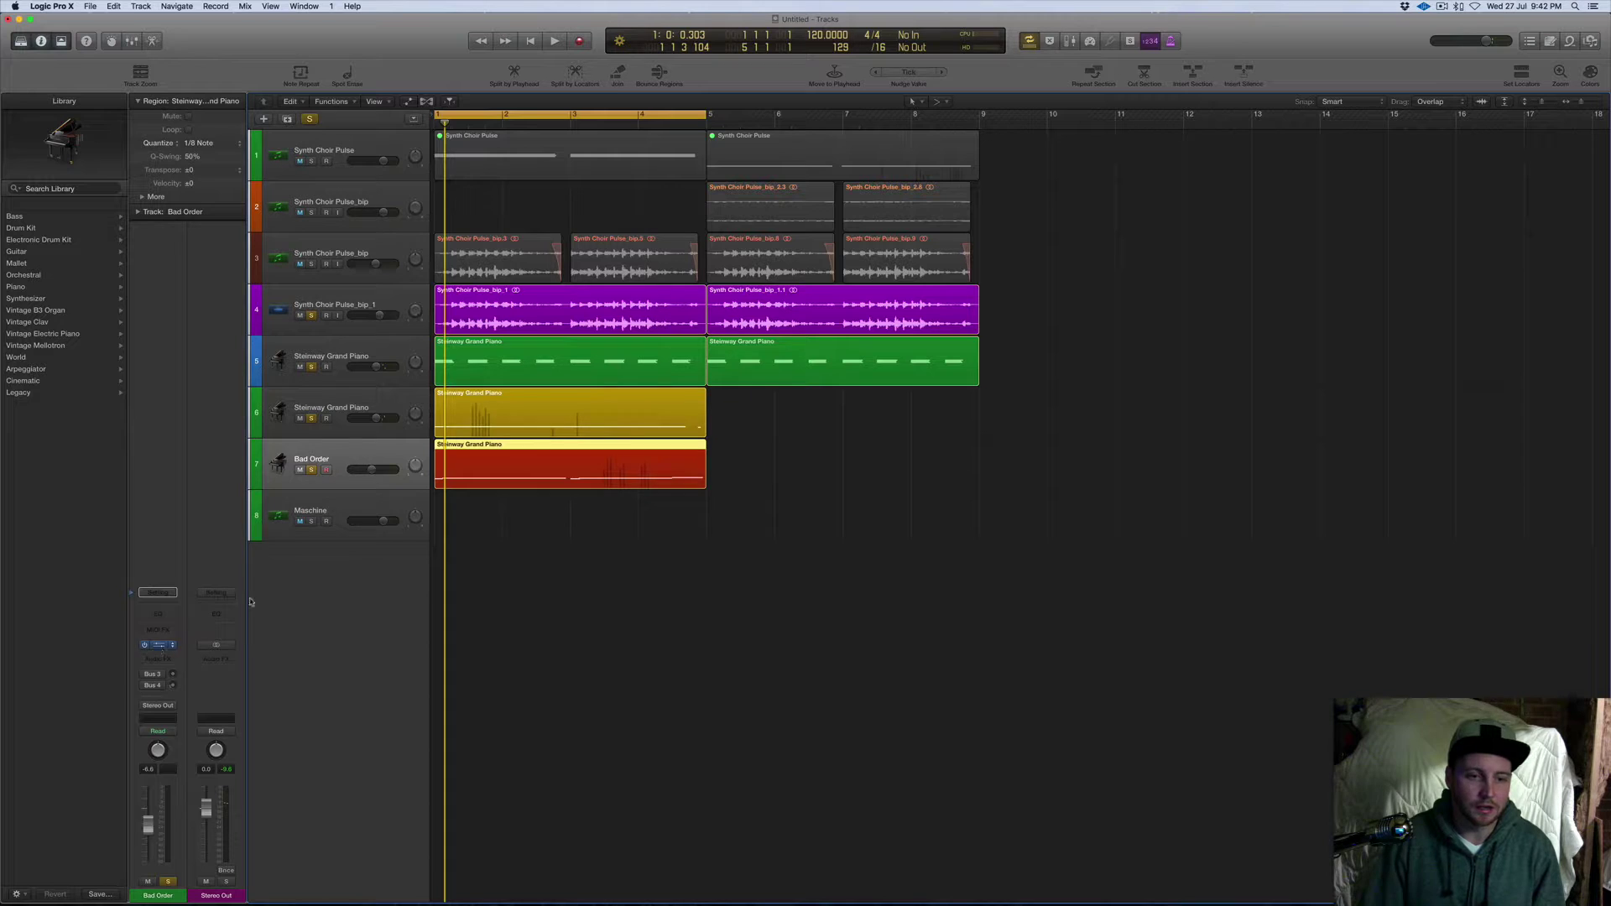
pyautogui.press('v')
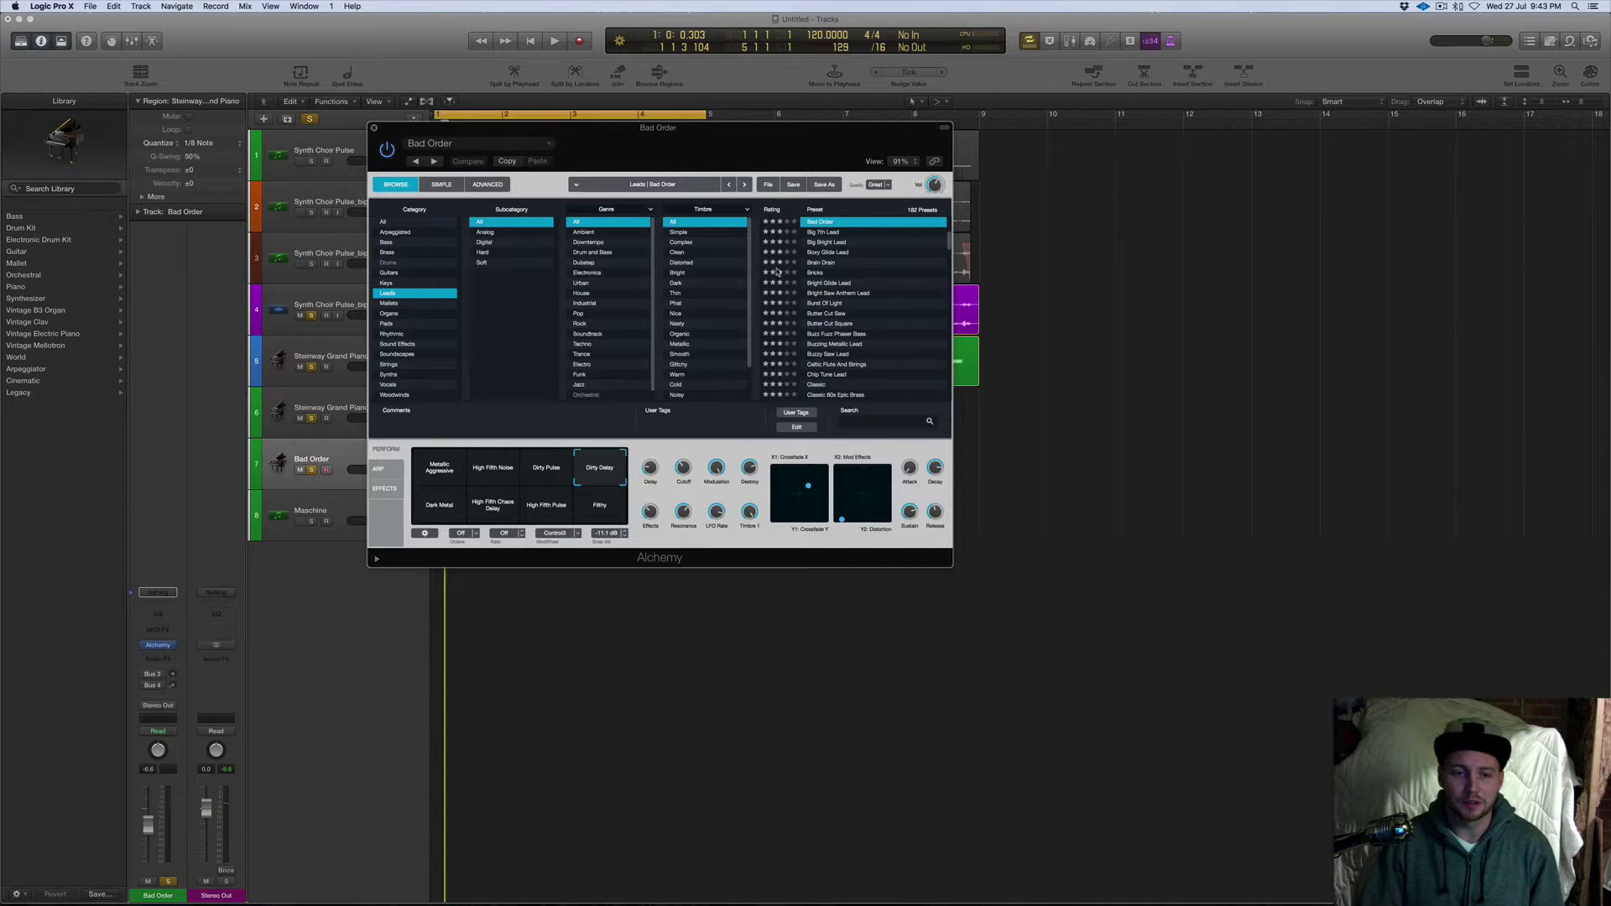
pyautogui.click(945, 128)
pyautogui.moveTo(804, 132); pyautogui.dragTo(997, 209)
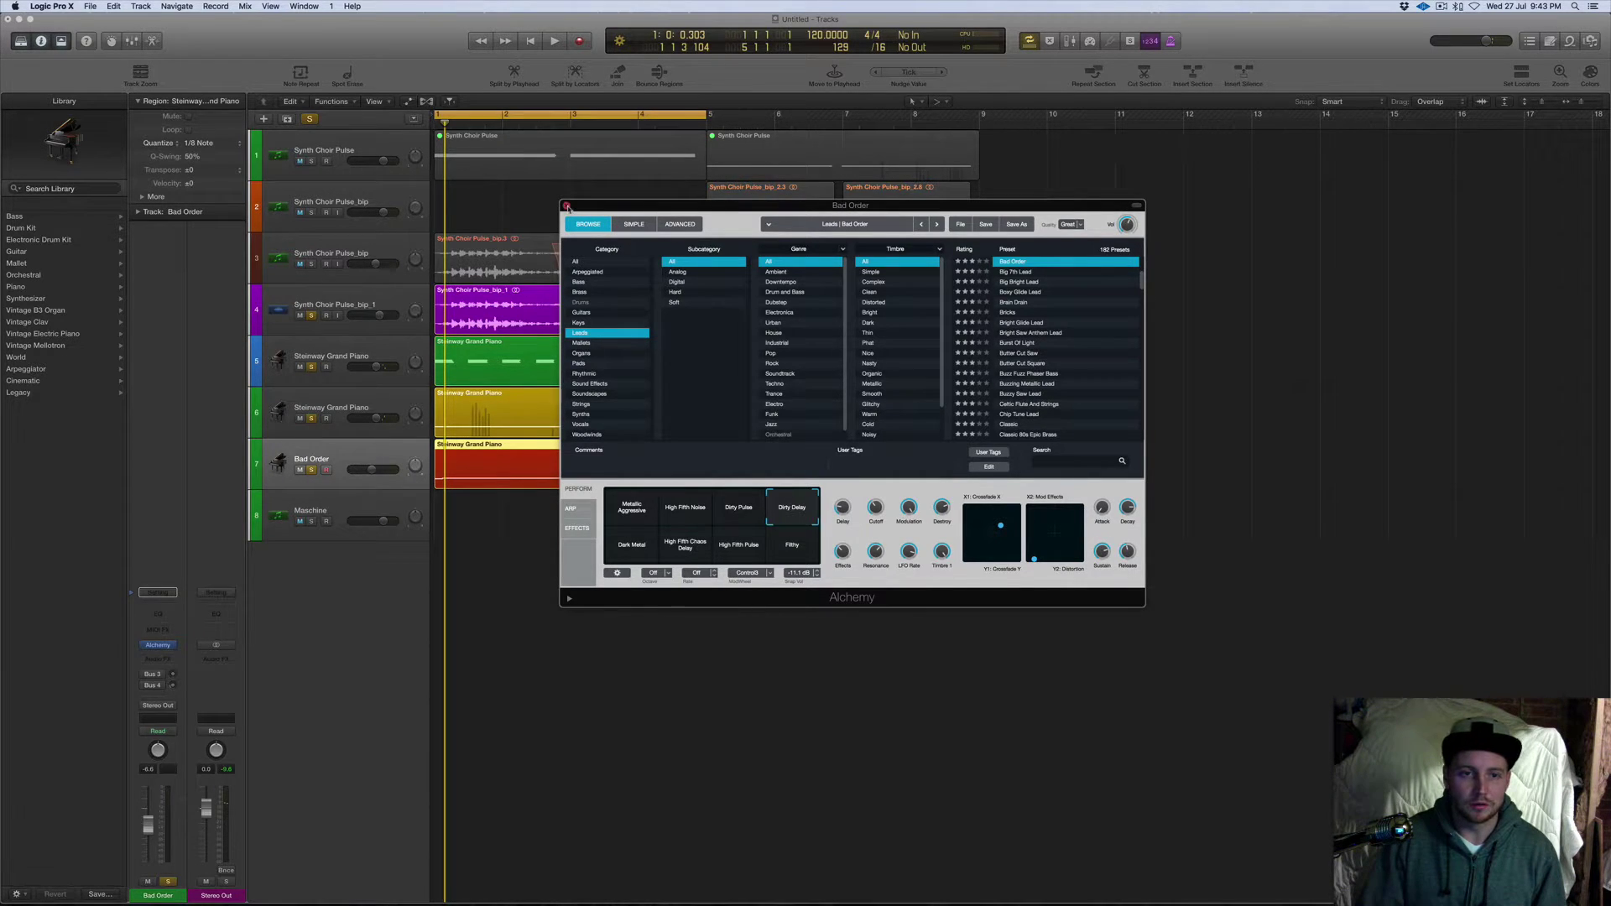
pyautogui.click(566, 205)
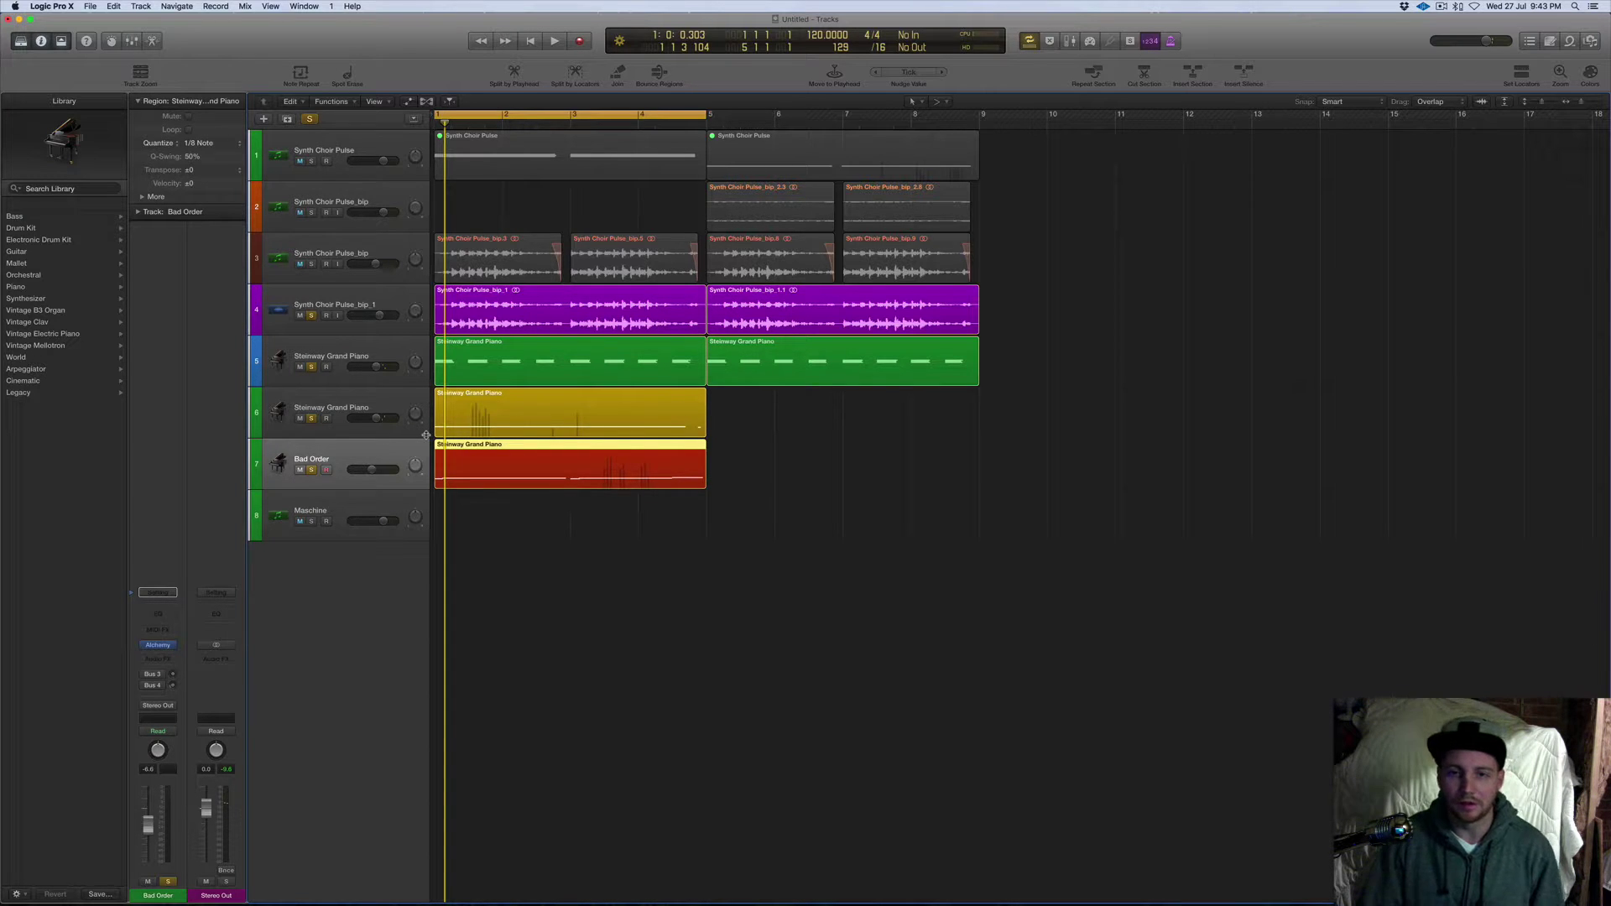
# Audition the soloed choir, piano and Bad Order tracks together, clear the region selection, and stop playback.
pyautogui.press('space')
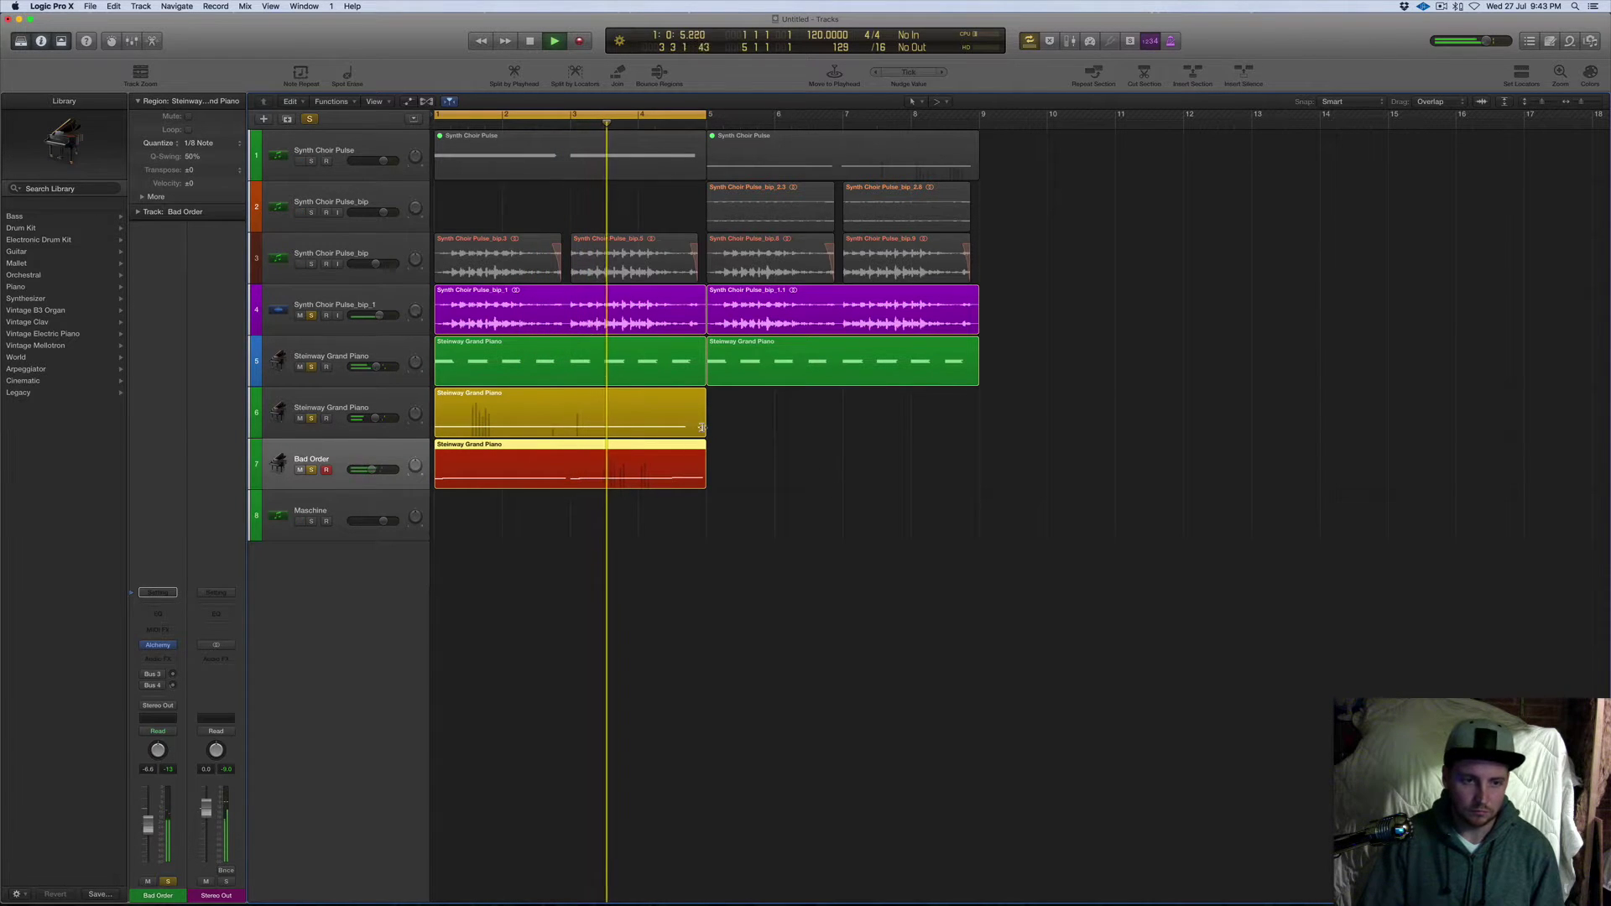
pyautogui.click(780, 433)
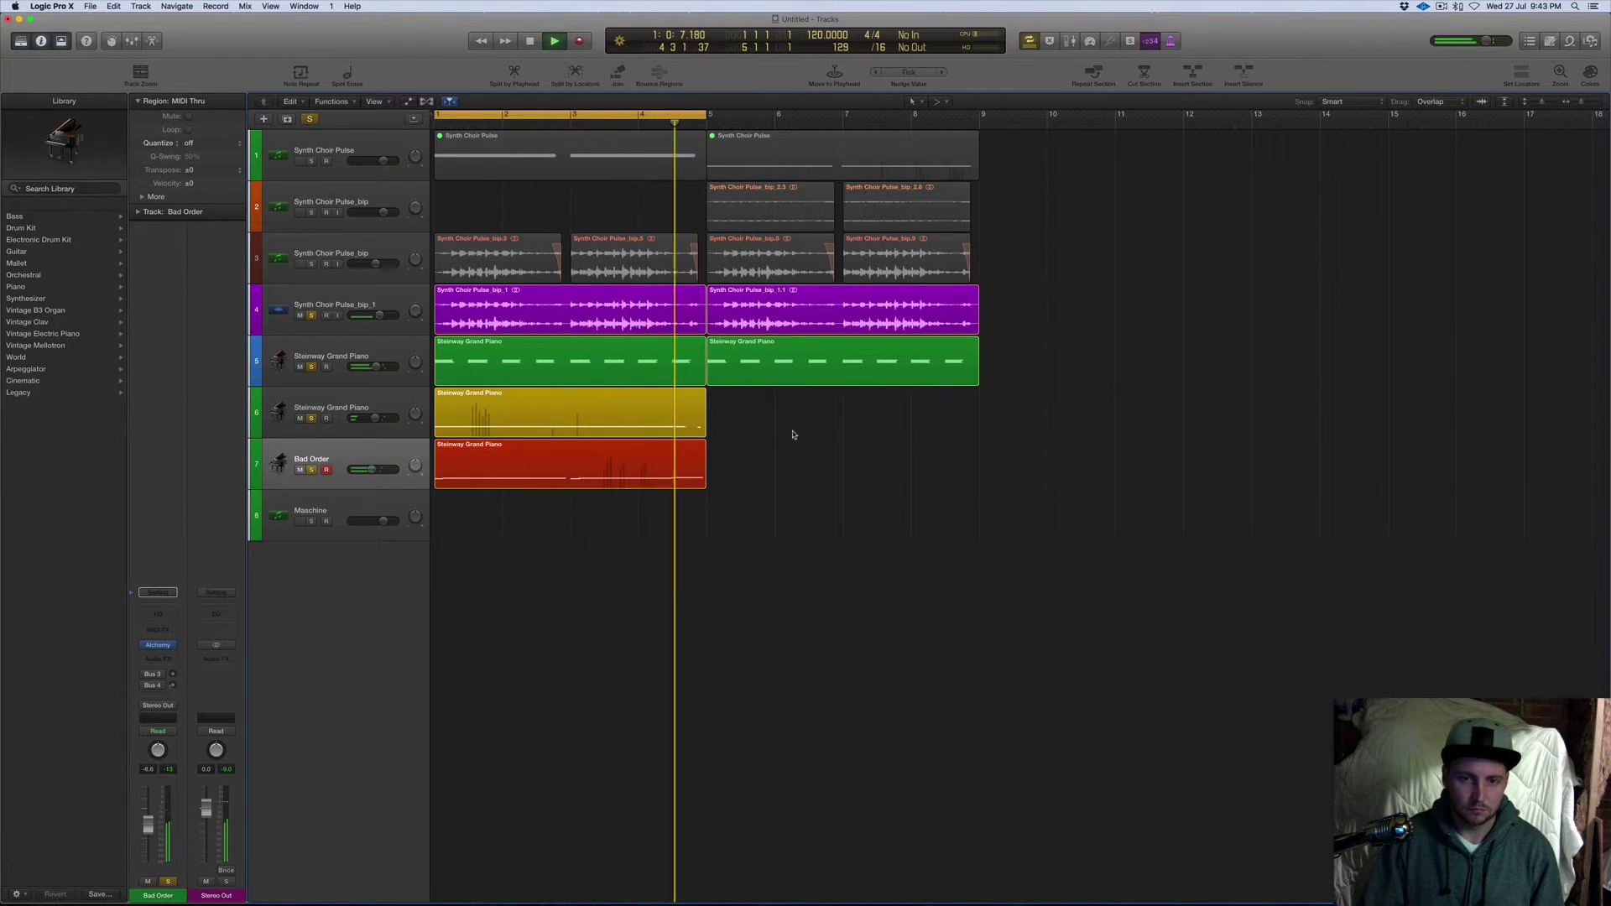
pyautogui.press('space')
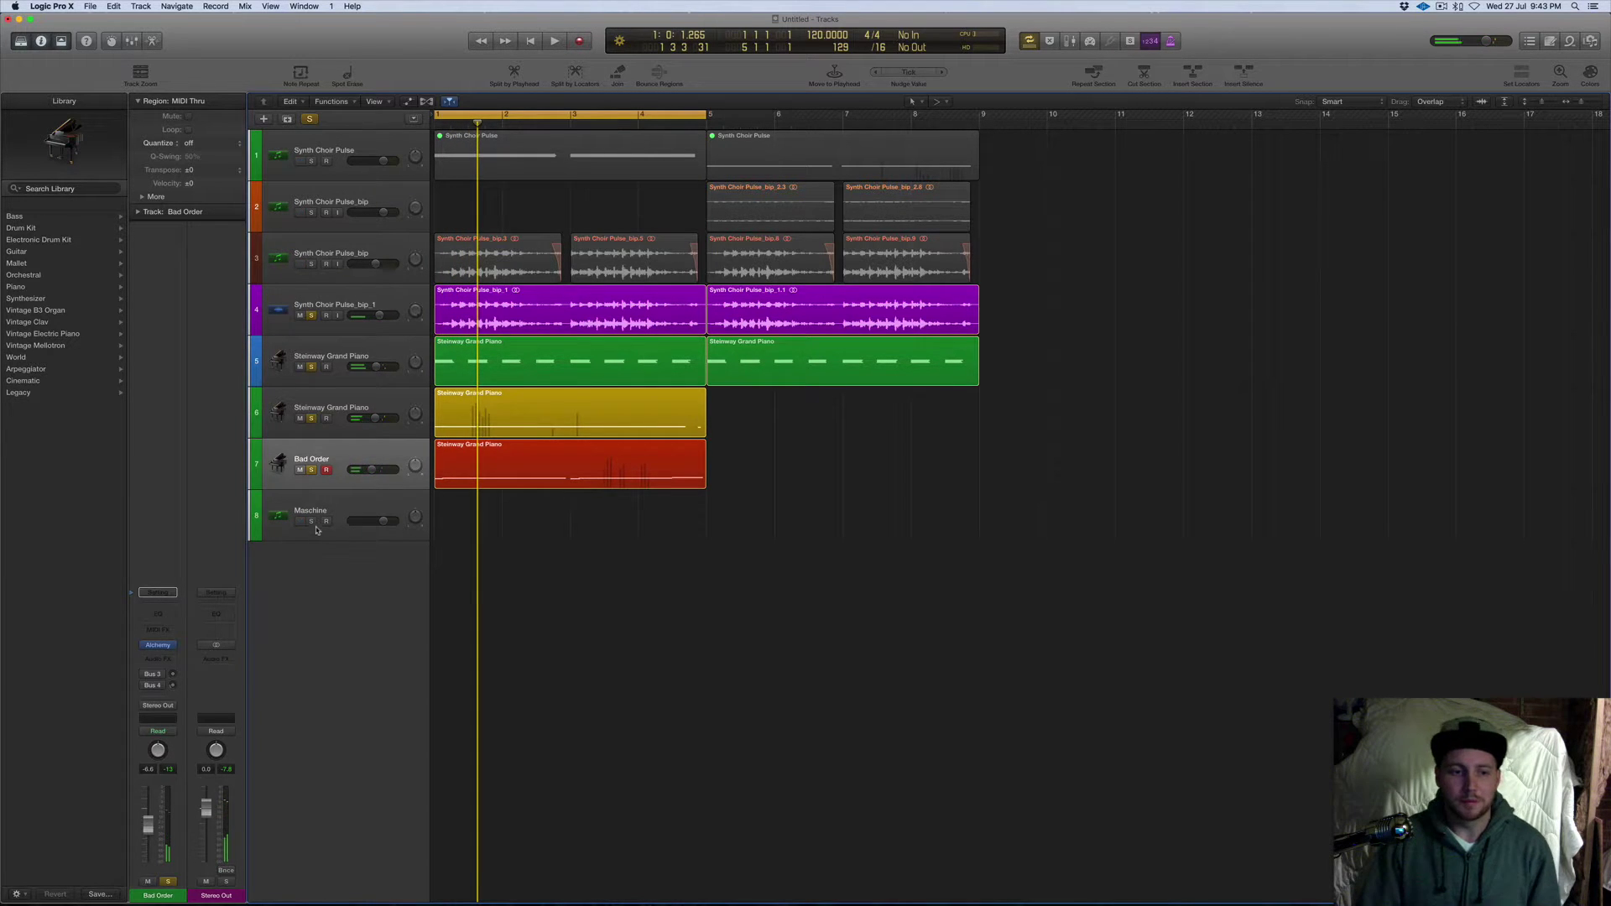
# Select the Maschine track and show its Maschine 2 plug-in window, positioned clear of the track headers.
pyautogui.click(314, 527)
pyautogui.moveTo(156, 665)
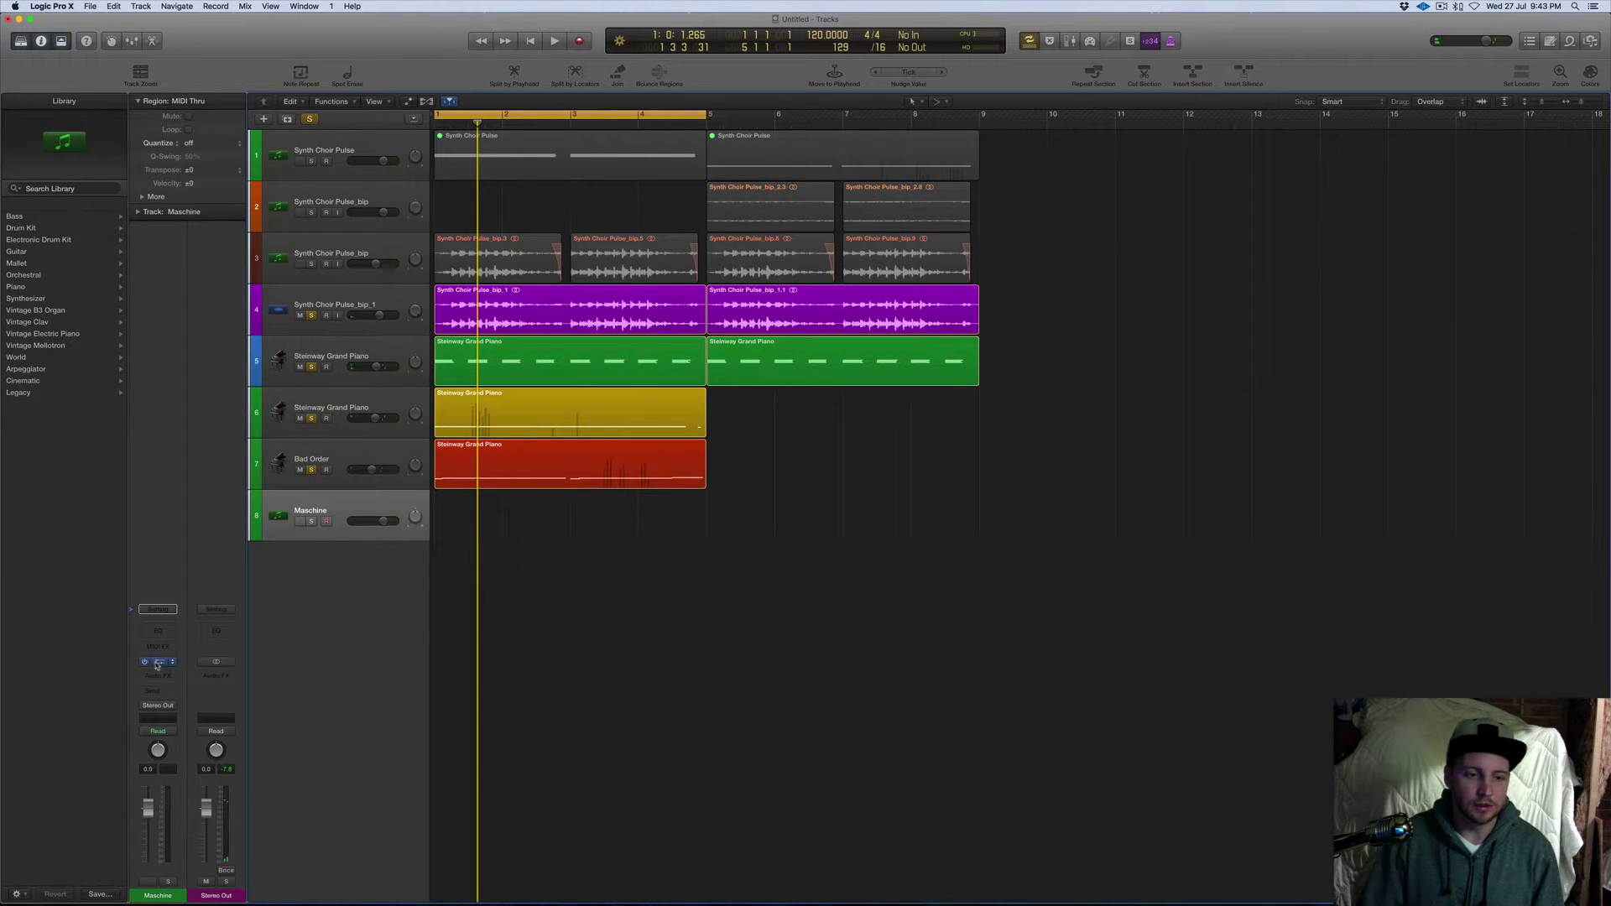
pyautogui.press('v')
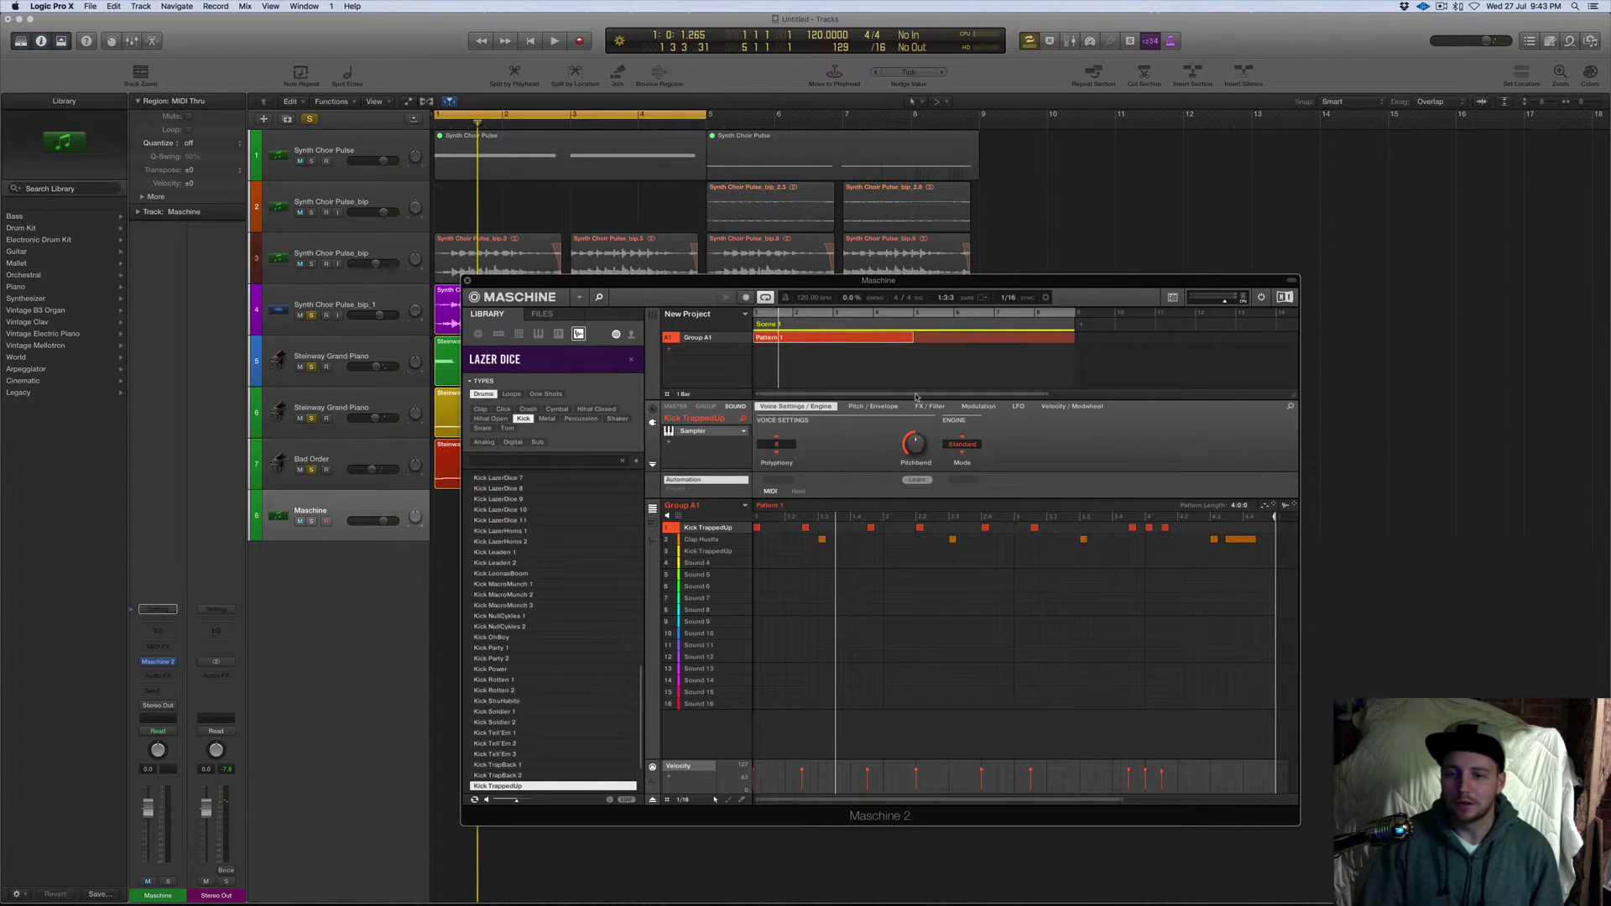
pyautogui.moveTo(853, 282); pyautogui.dragTo(778, 143)
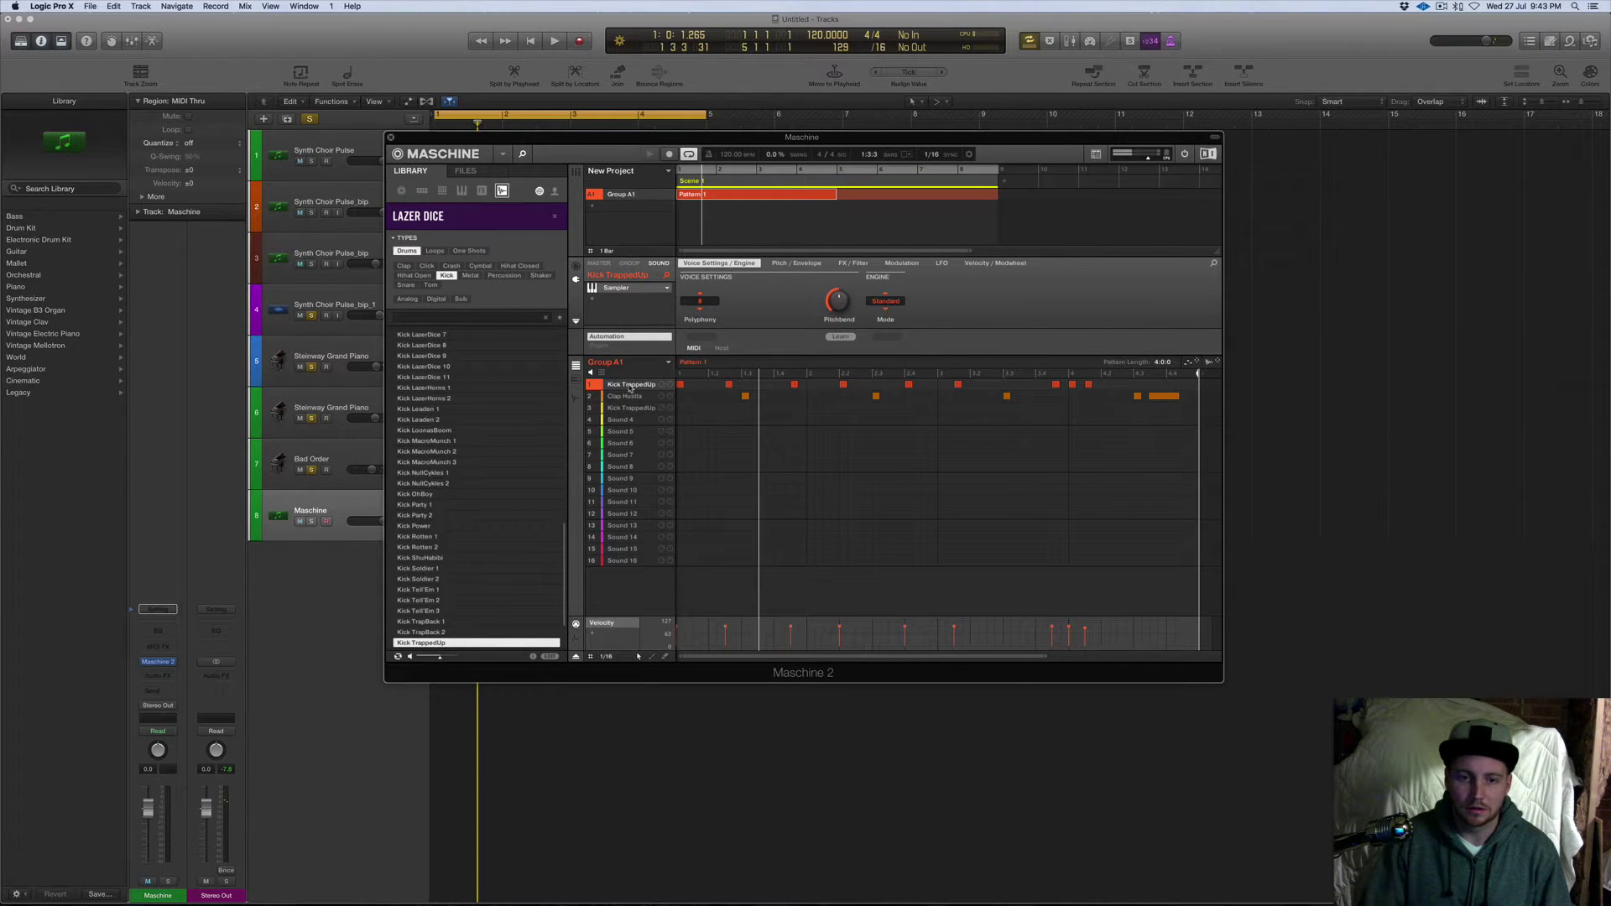
pyautogui.moveTo(420, 139); pyautogui.dragTo(536, 179)
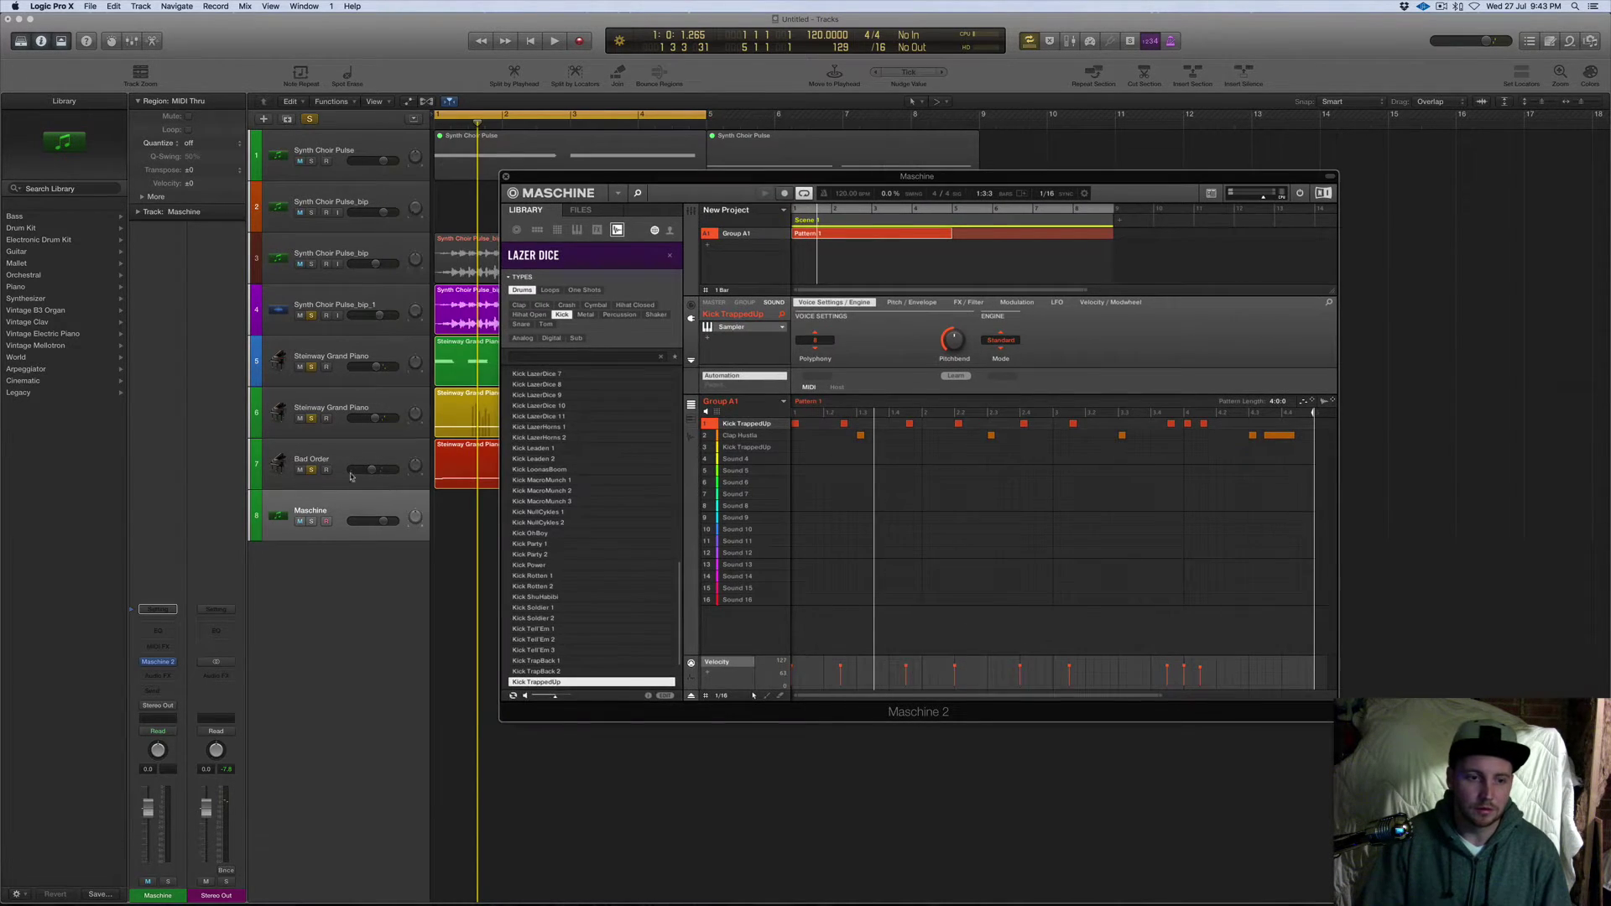
# Clear all track solos and audition the first three sounds of Group A1 in Maschine, ending on the first Kick TrappedUp.
pyautogui.keyDown('alt'); pyautogui.click(315, 522); pyautogui.keyUp('alt')
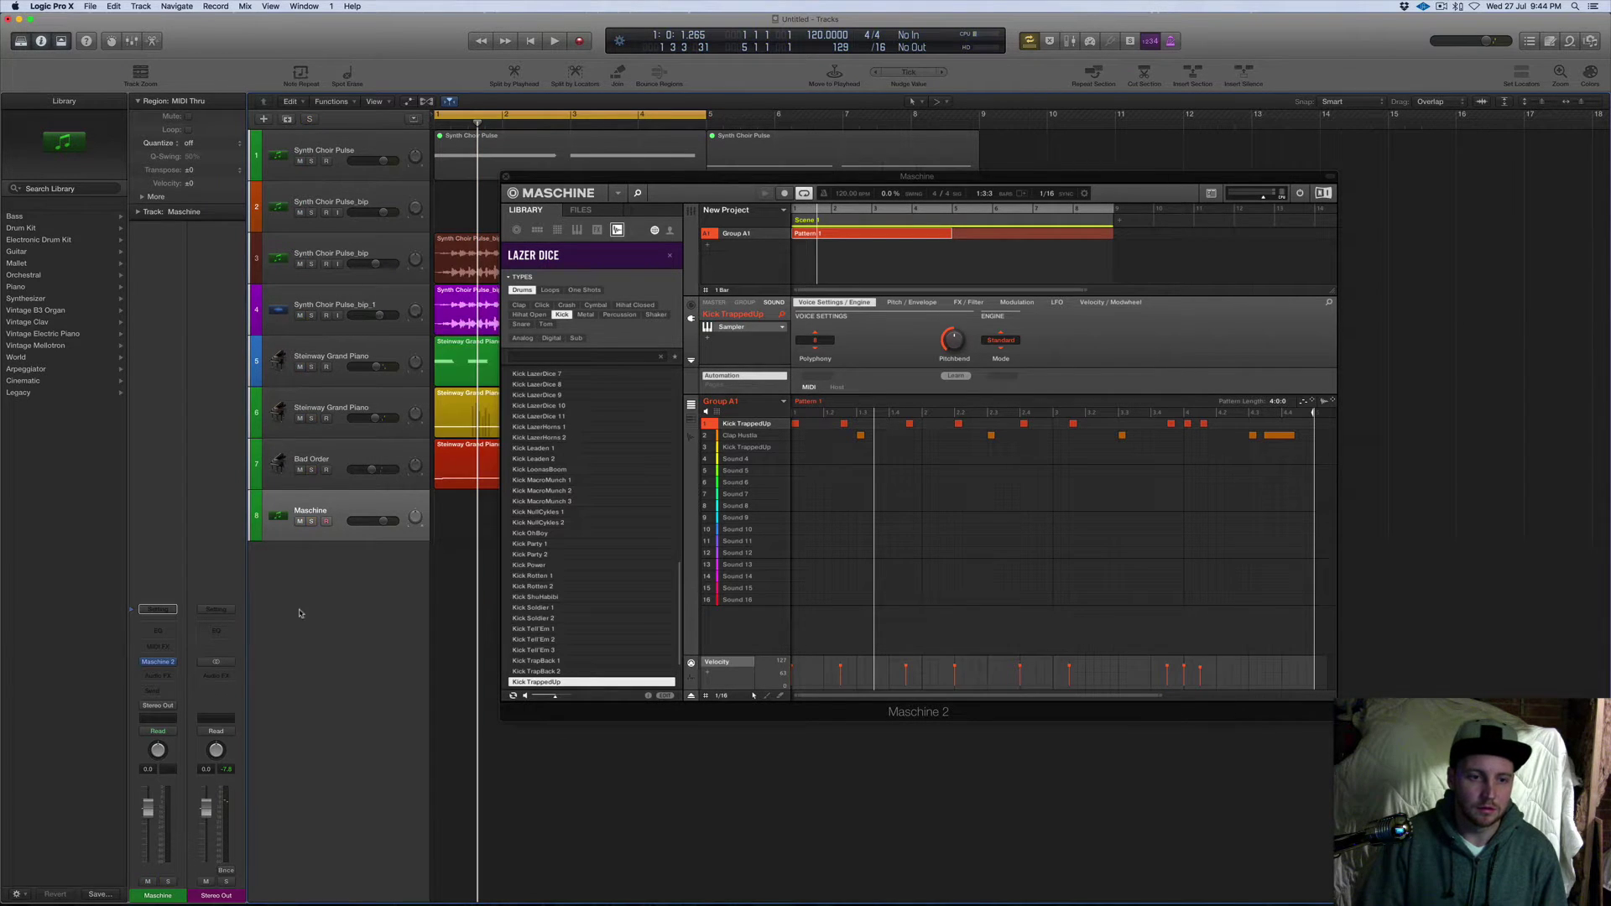
pyautogui.click(753, 428)
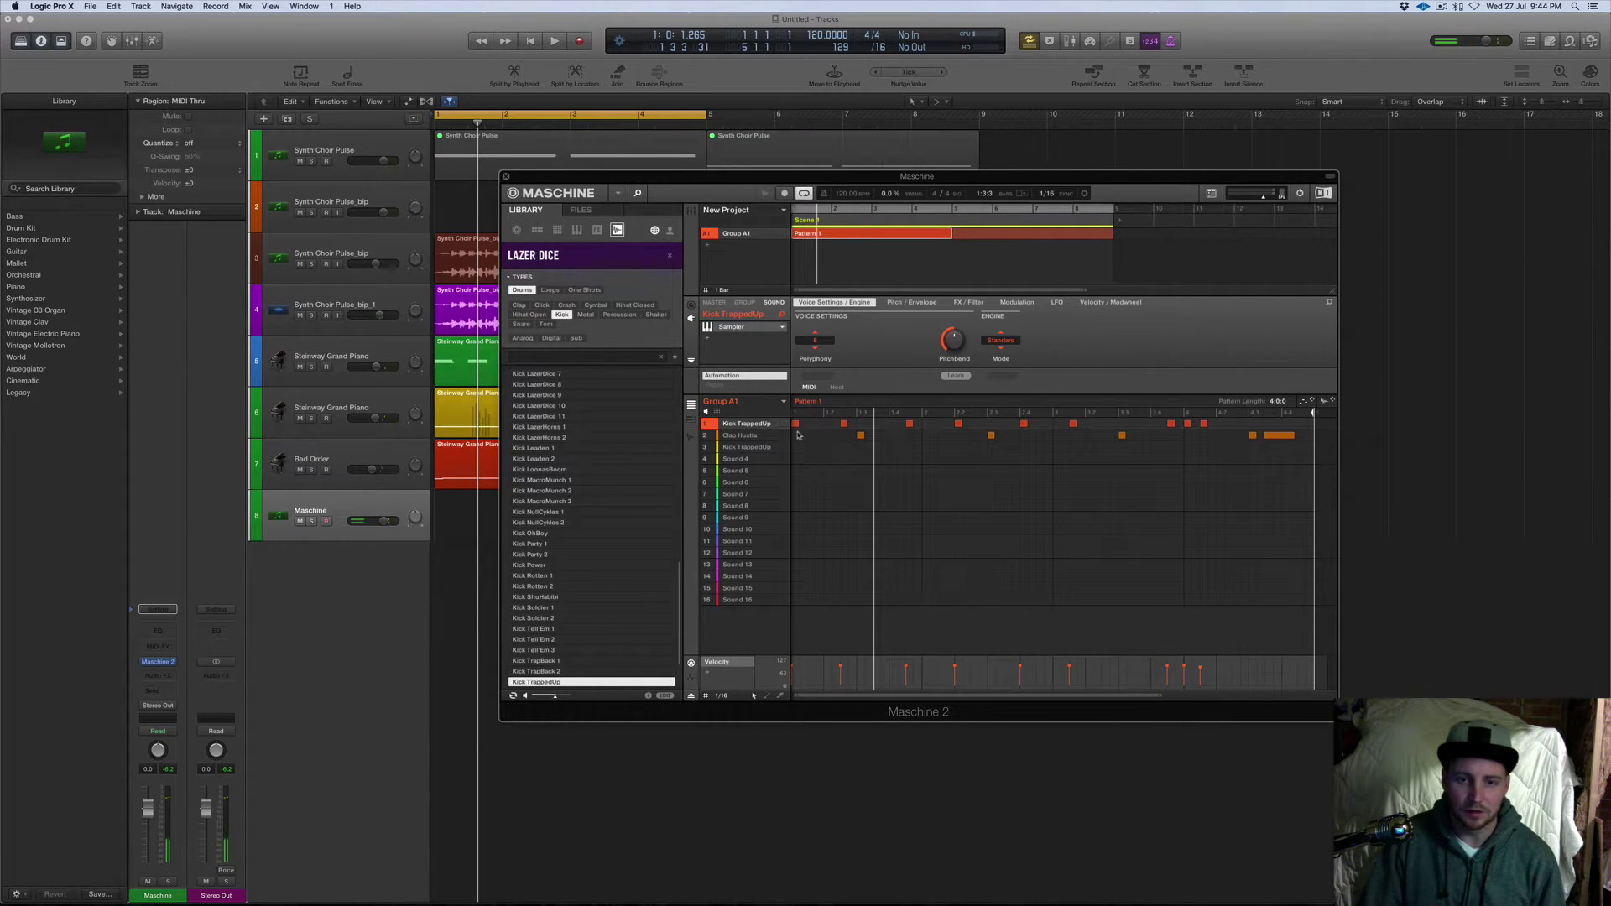
pyautogui.click(732, 437)
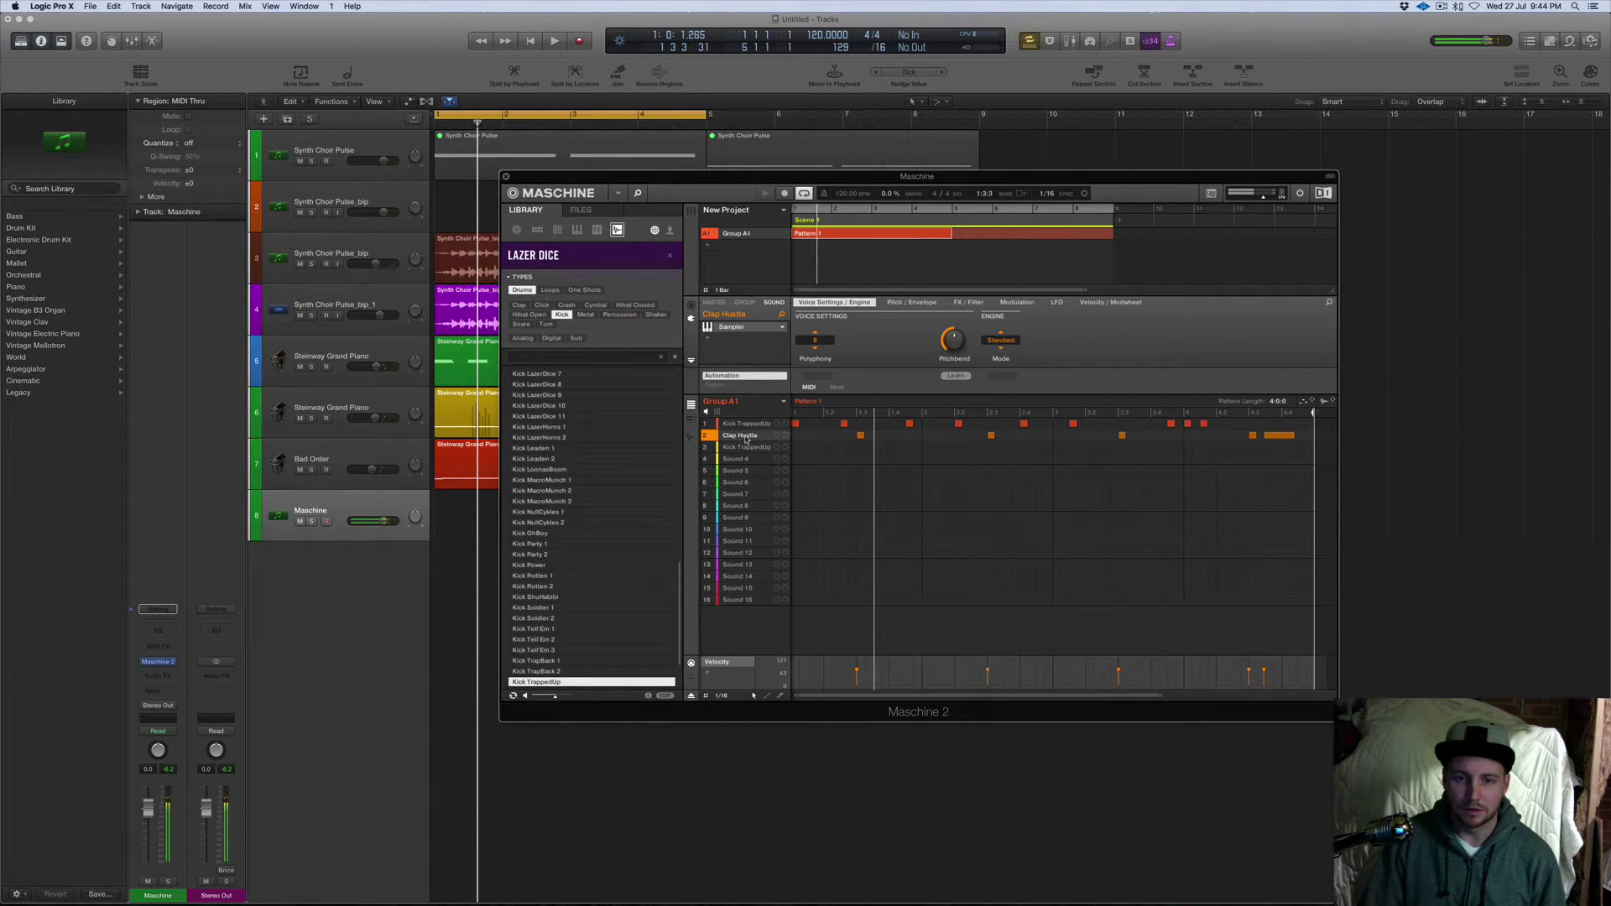
pyautogui.click(747, 449)
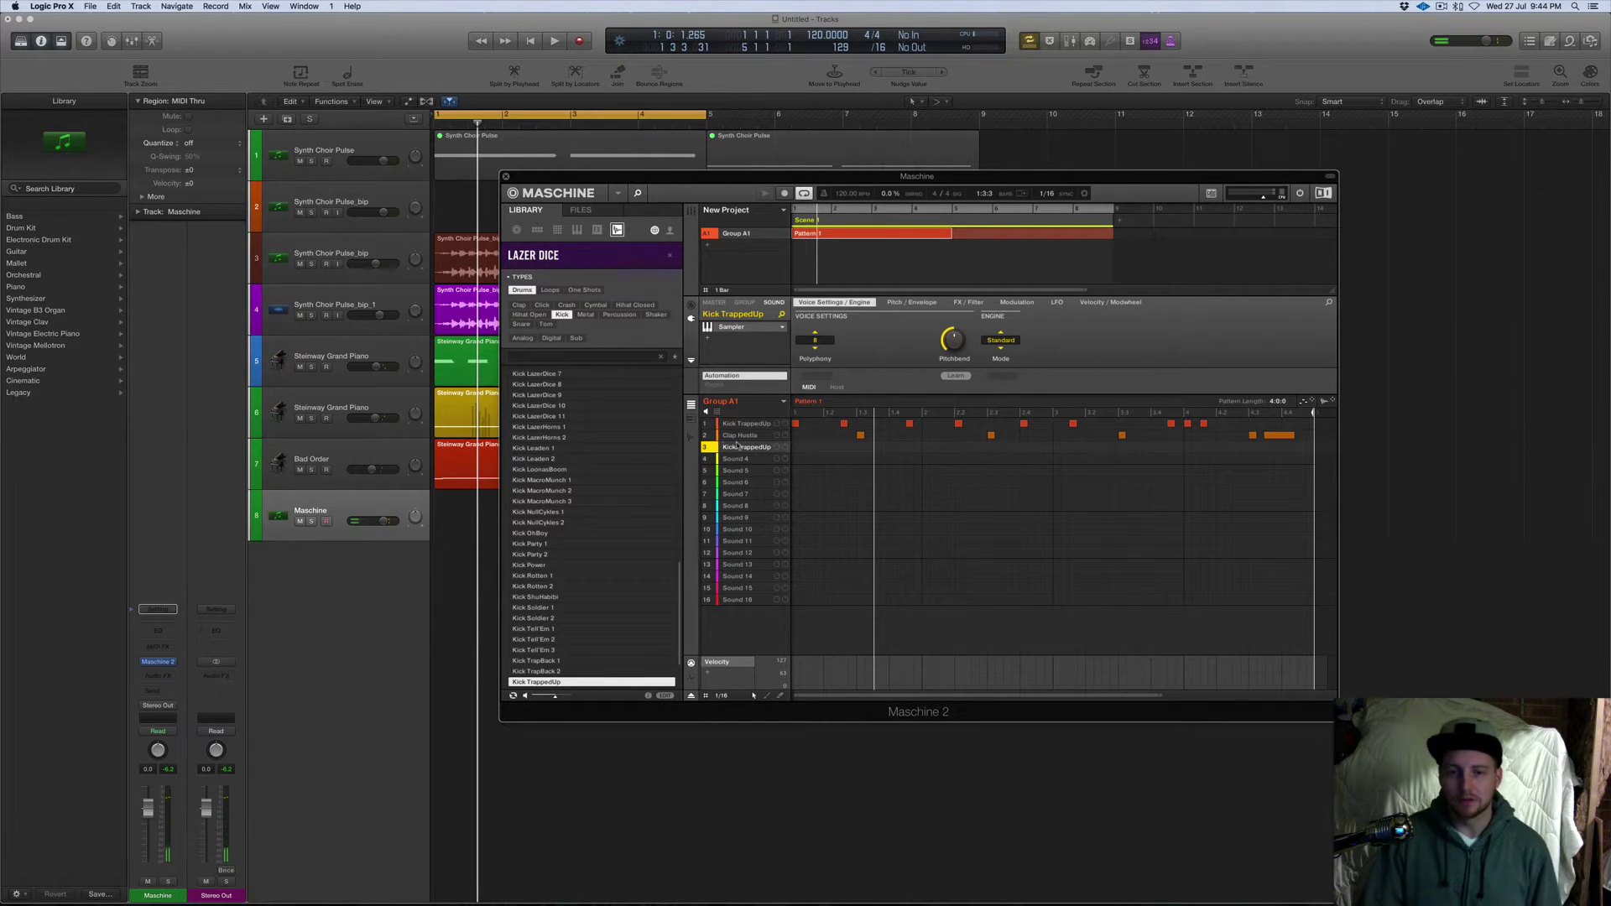
pyautogui.click(739, 427)
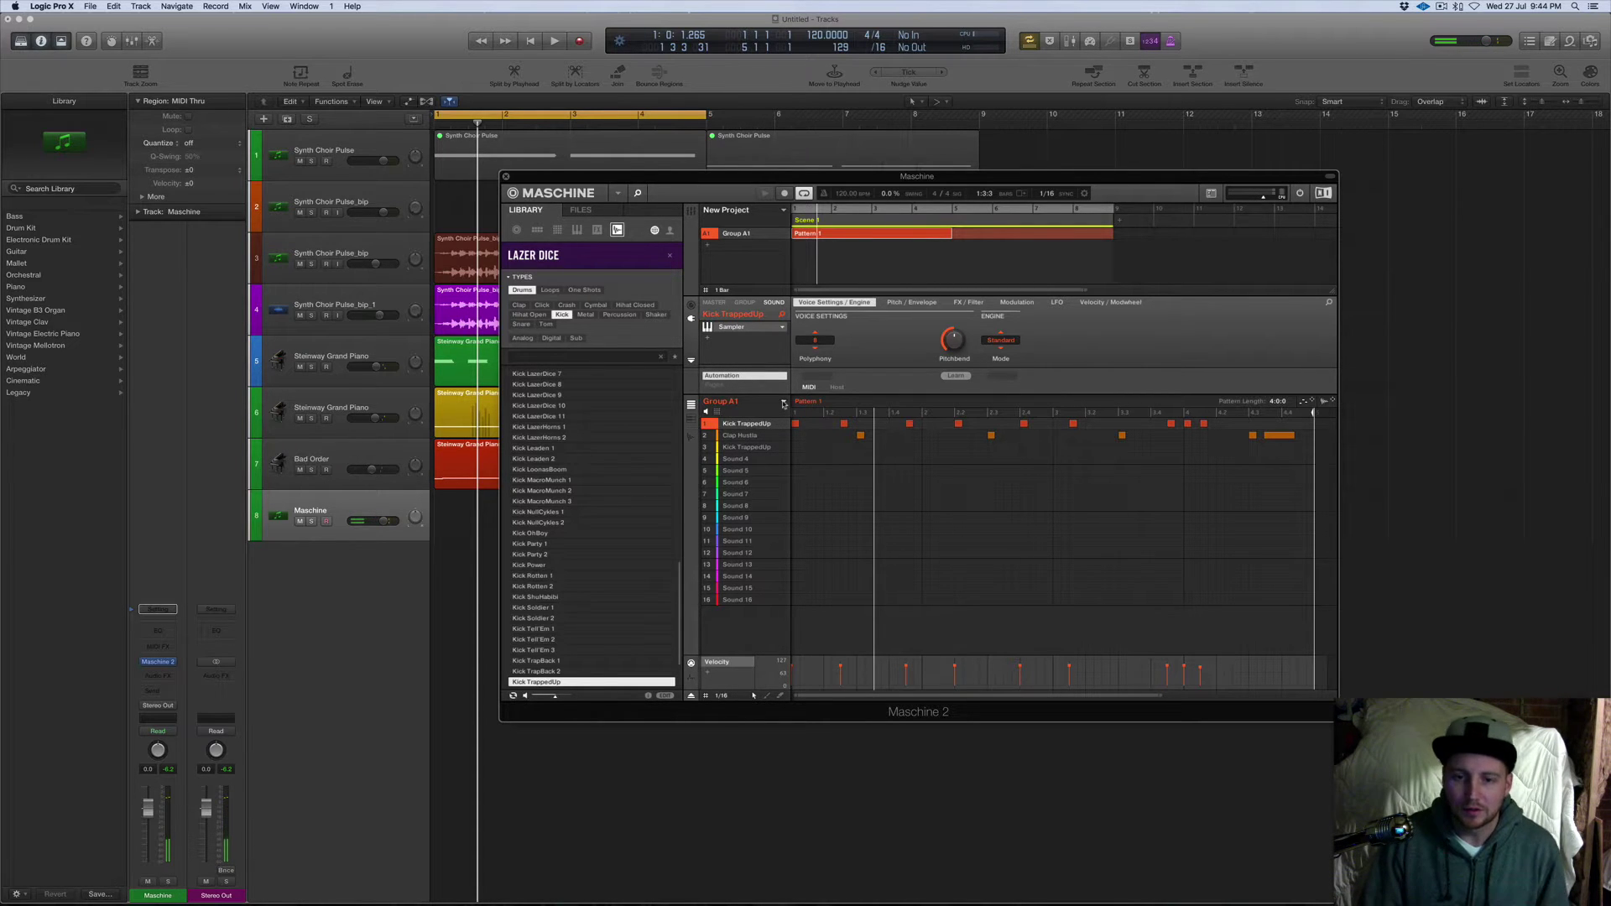
# Solo the Steinway Grand Piano on track 5 with Maschine, play them, add the track 6 piano to the solo, and stop playback.
pyautogui.click(310, 367)
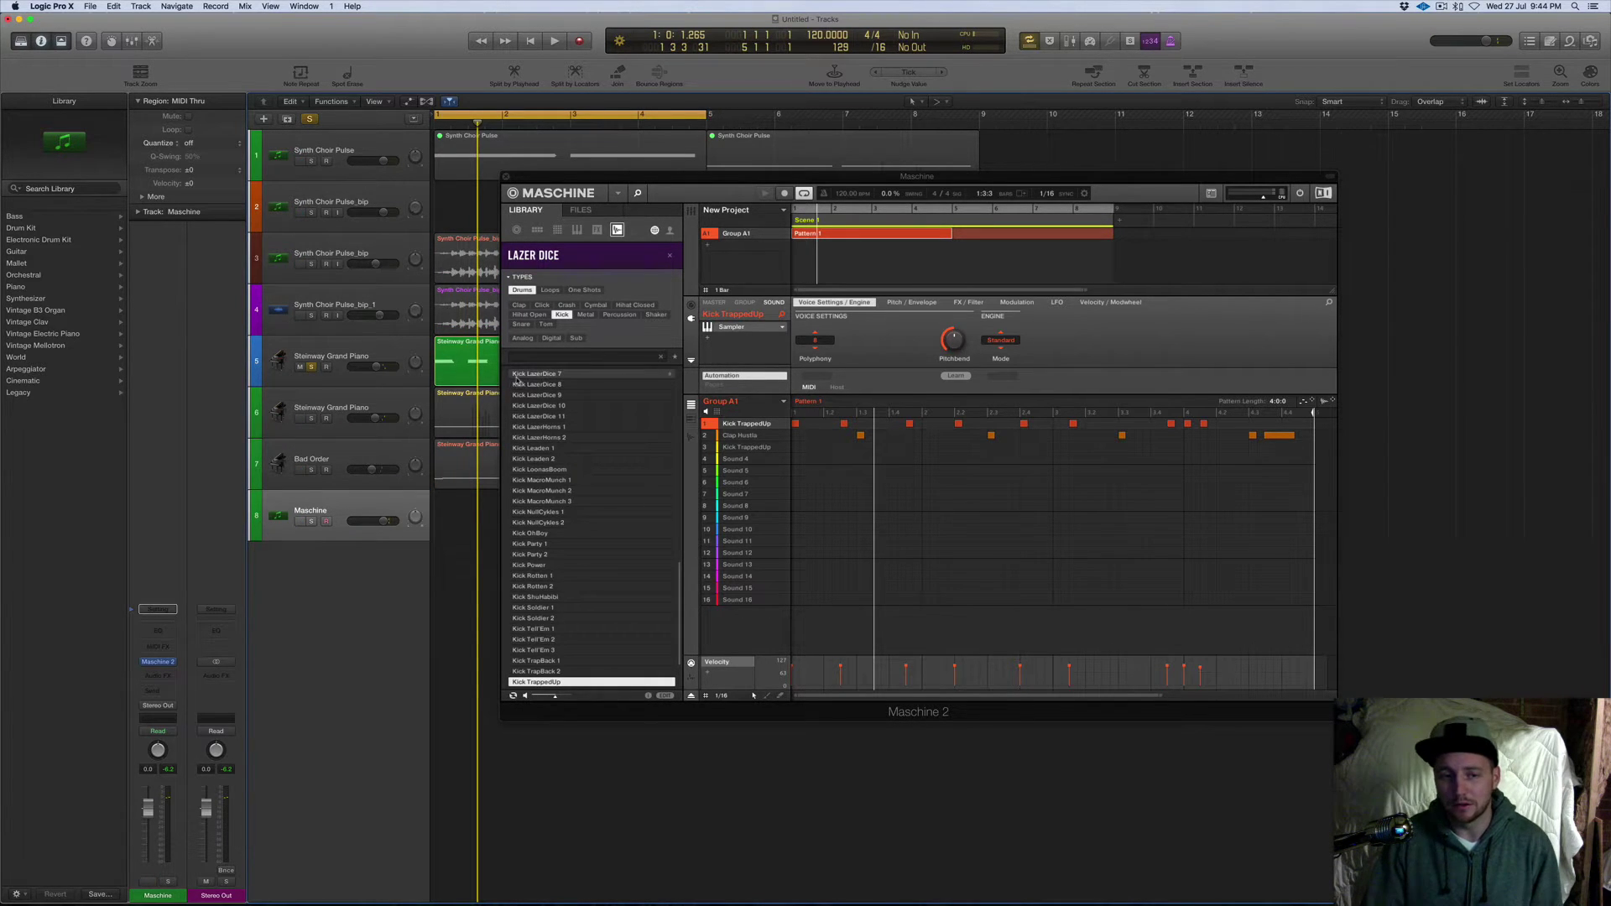
pyautogui.click(310, 521)
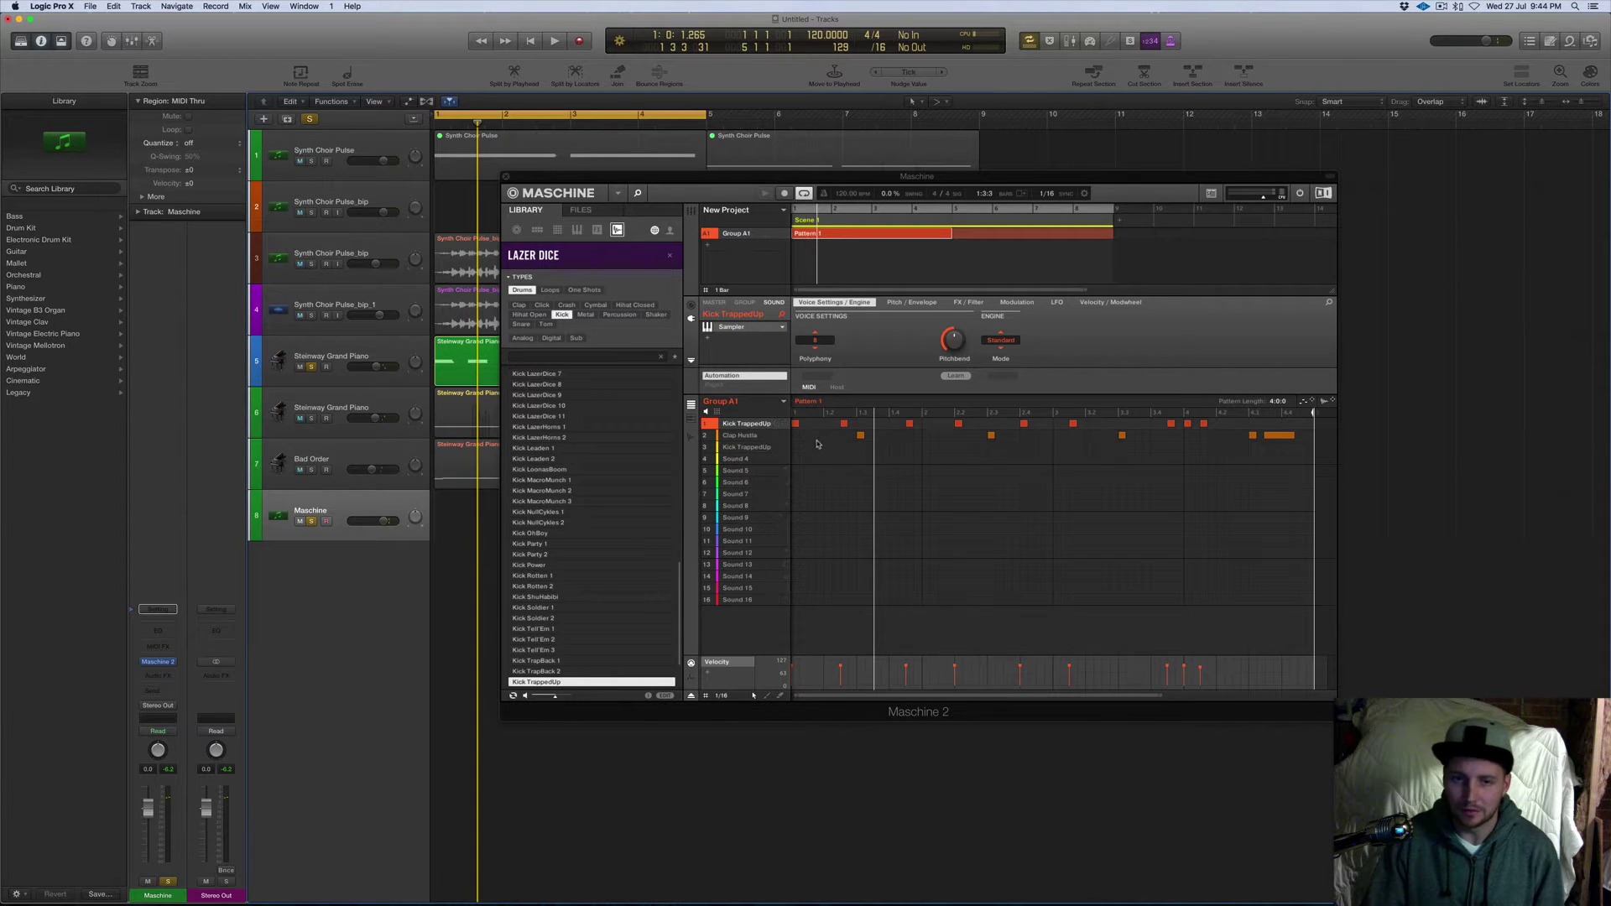
pyautogui.press('space')
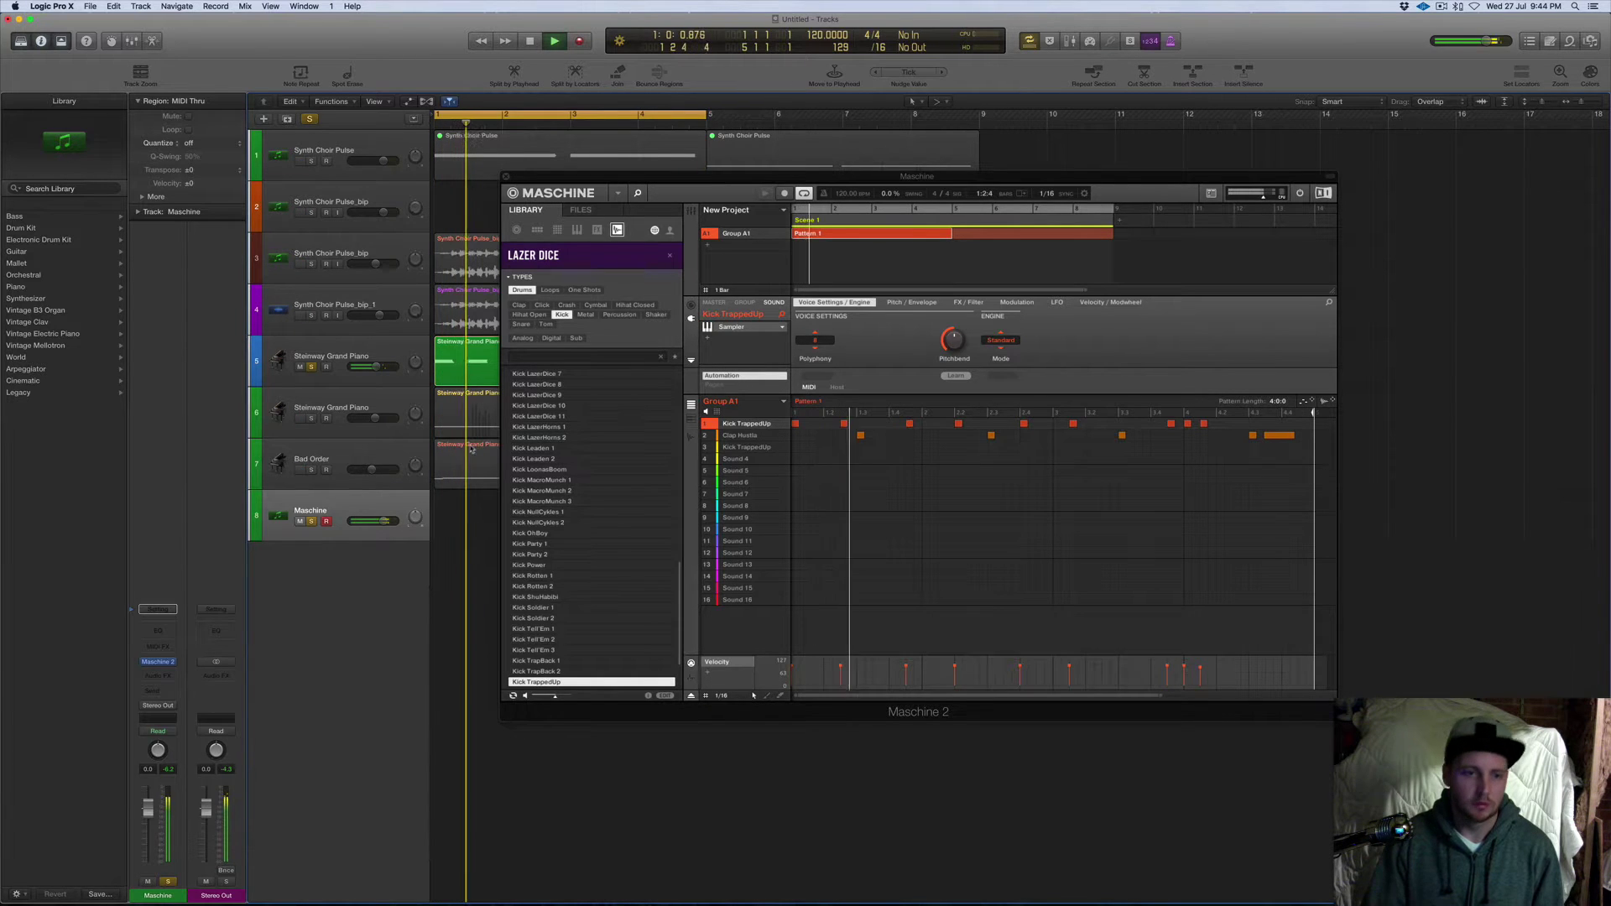
pyautogui.click(310, 420)
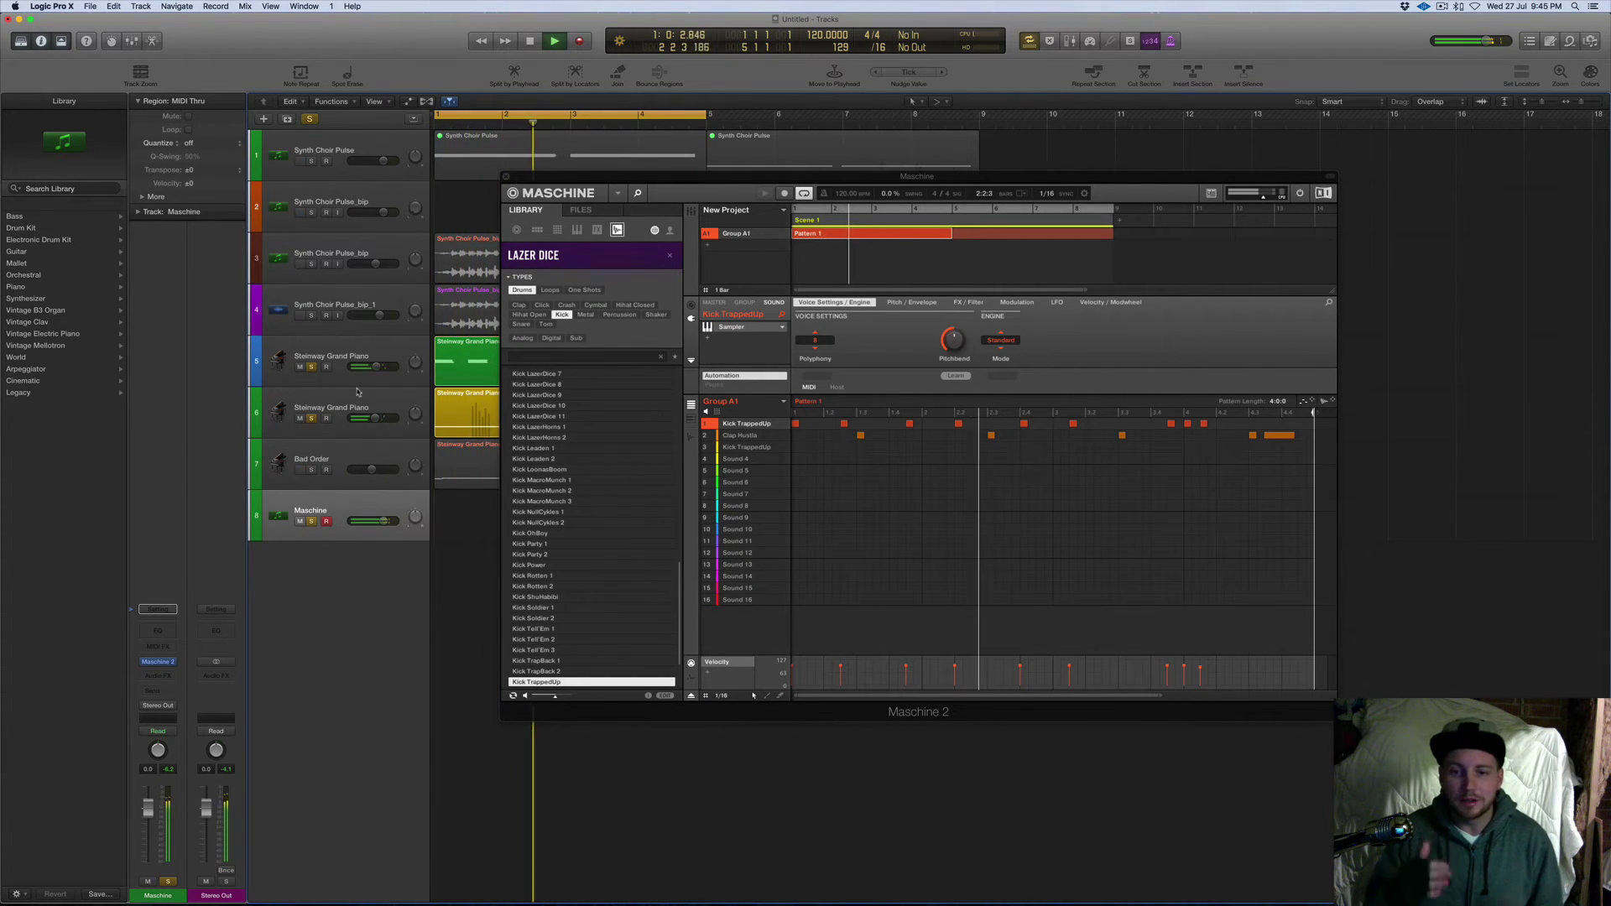
pyautogui.press('space')
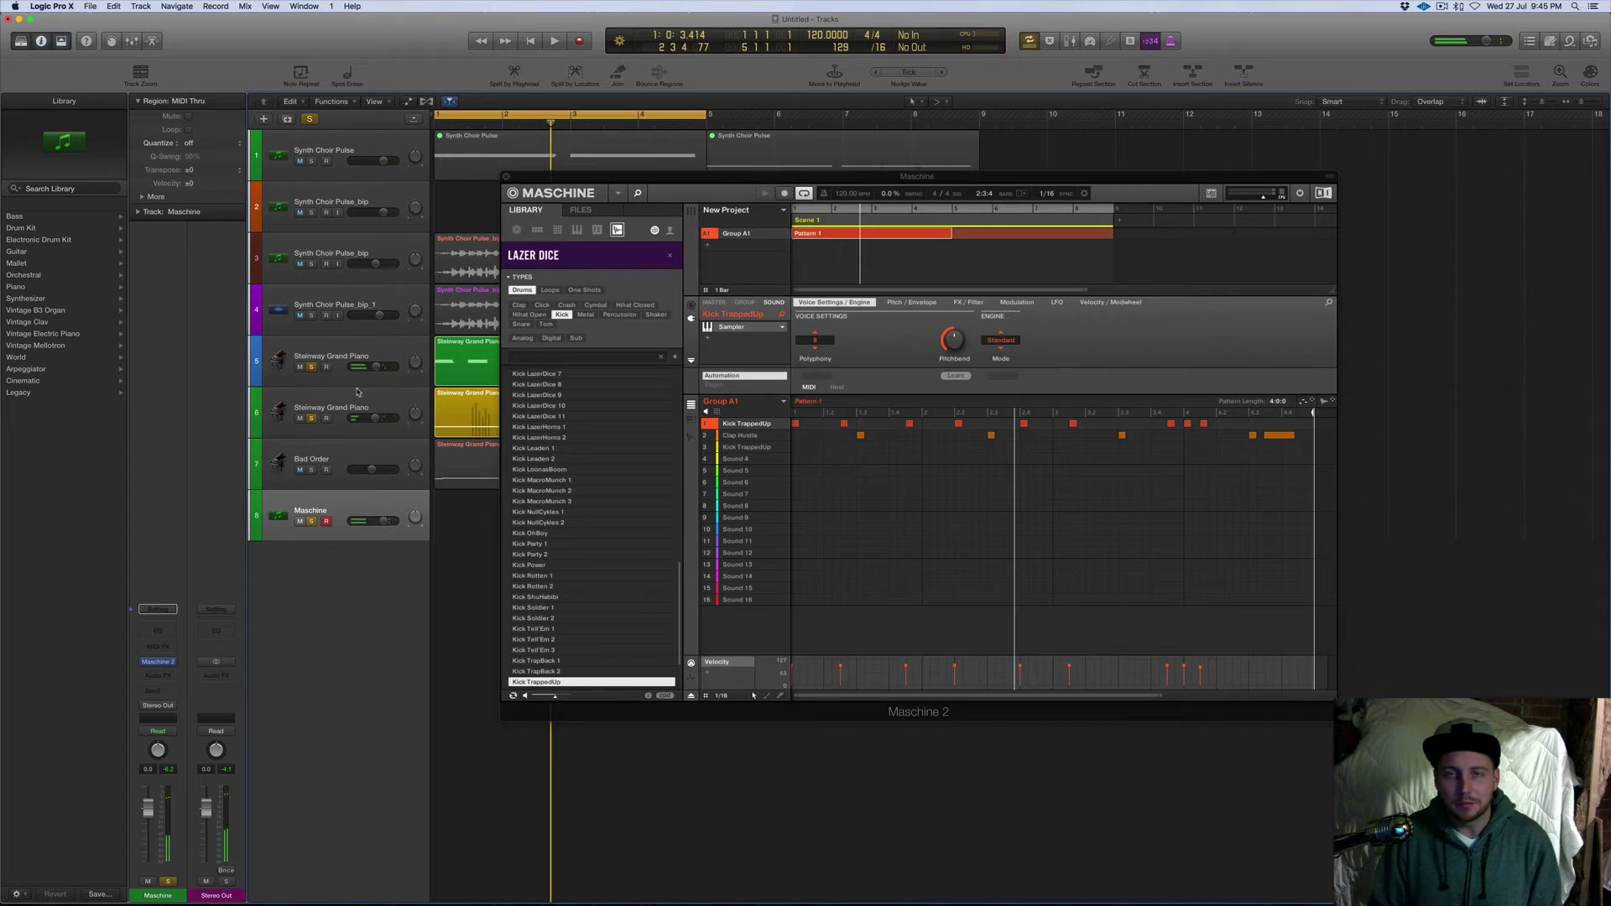